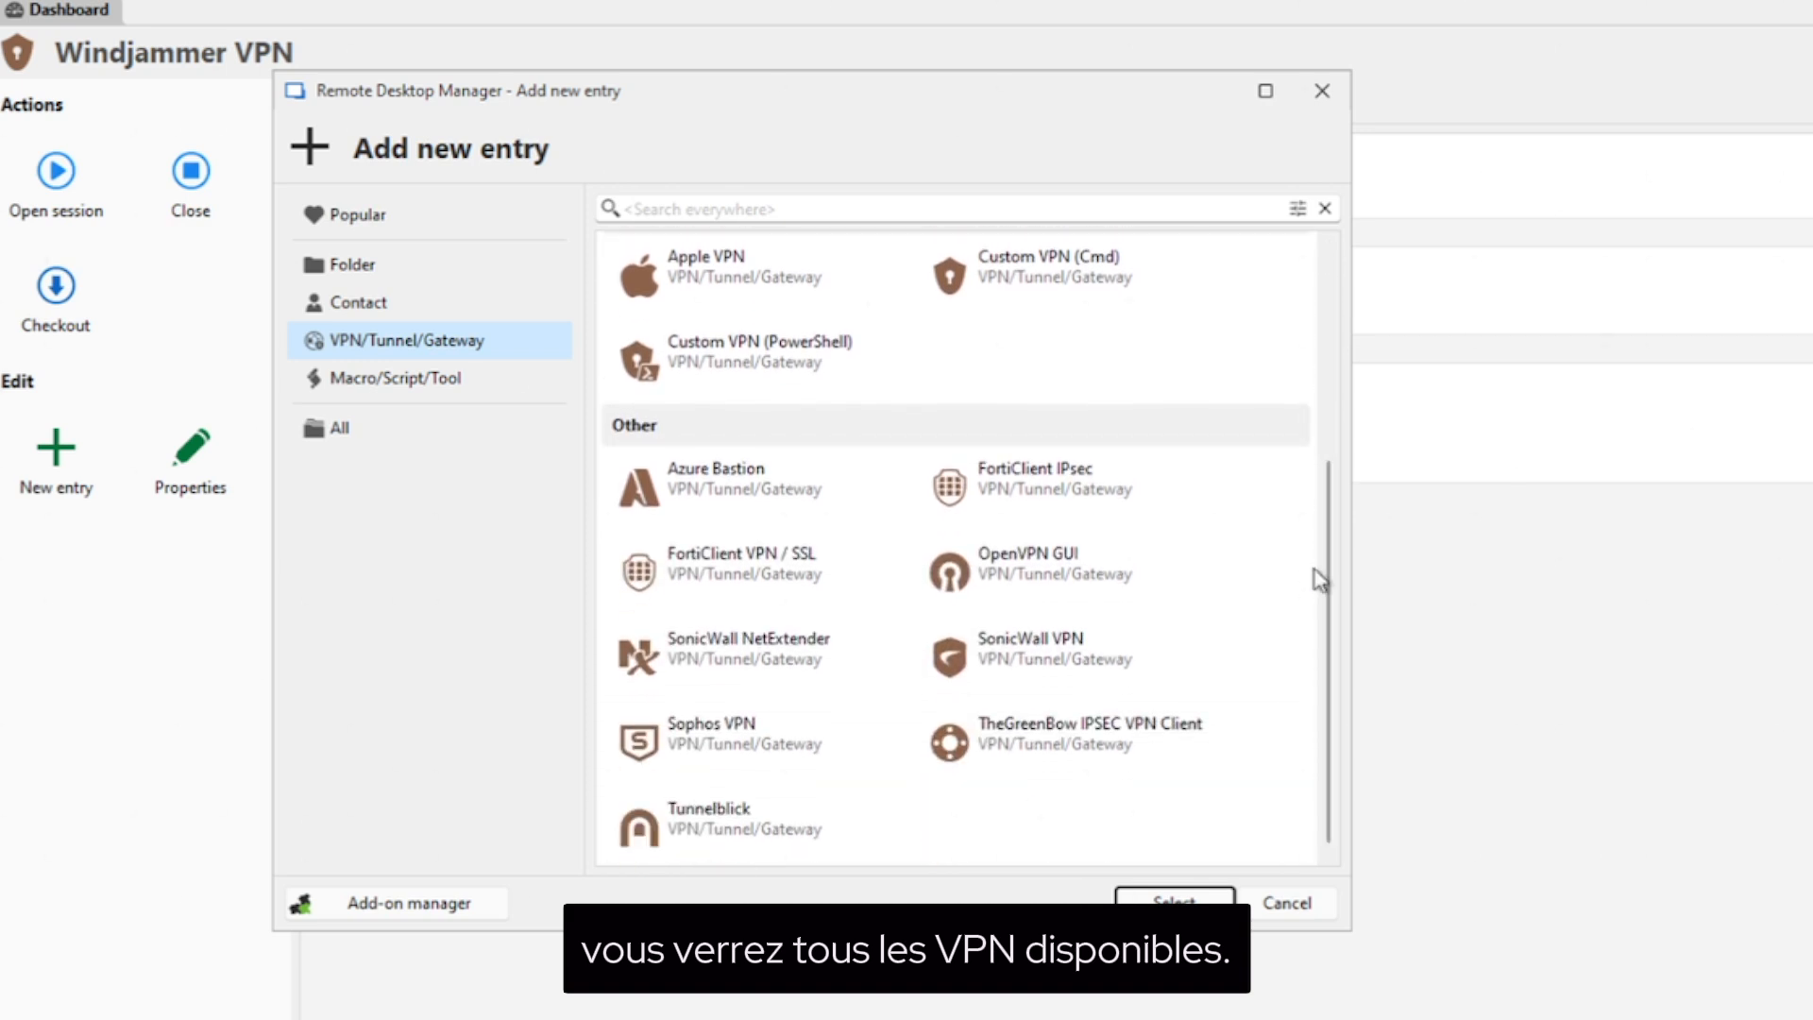
Browse the VPN/Tunnel/Gateway extensions available in the add-on manager.
click(422, 907)
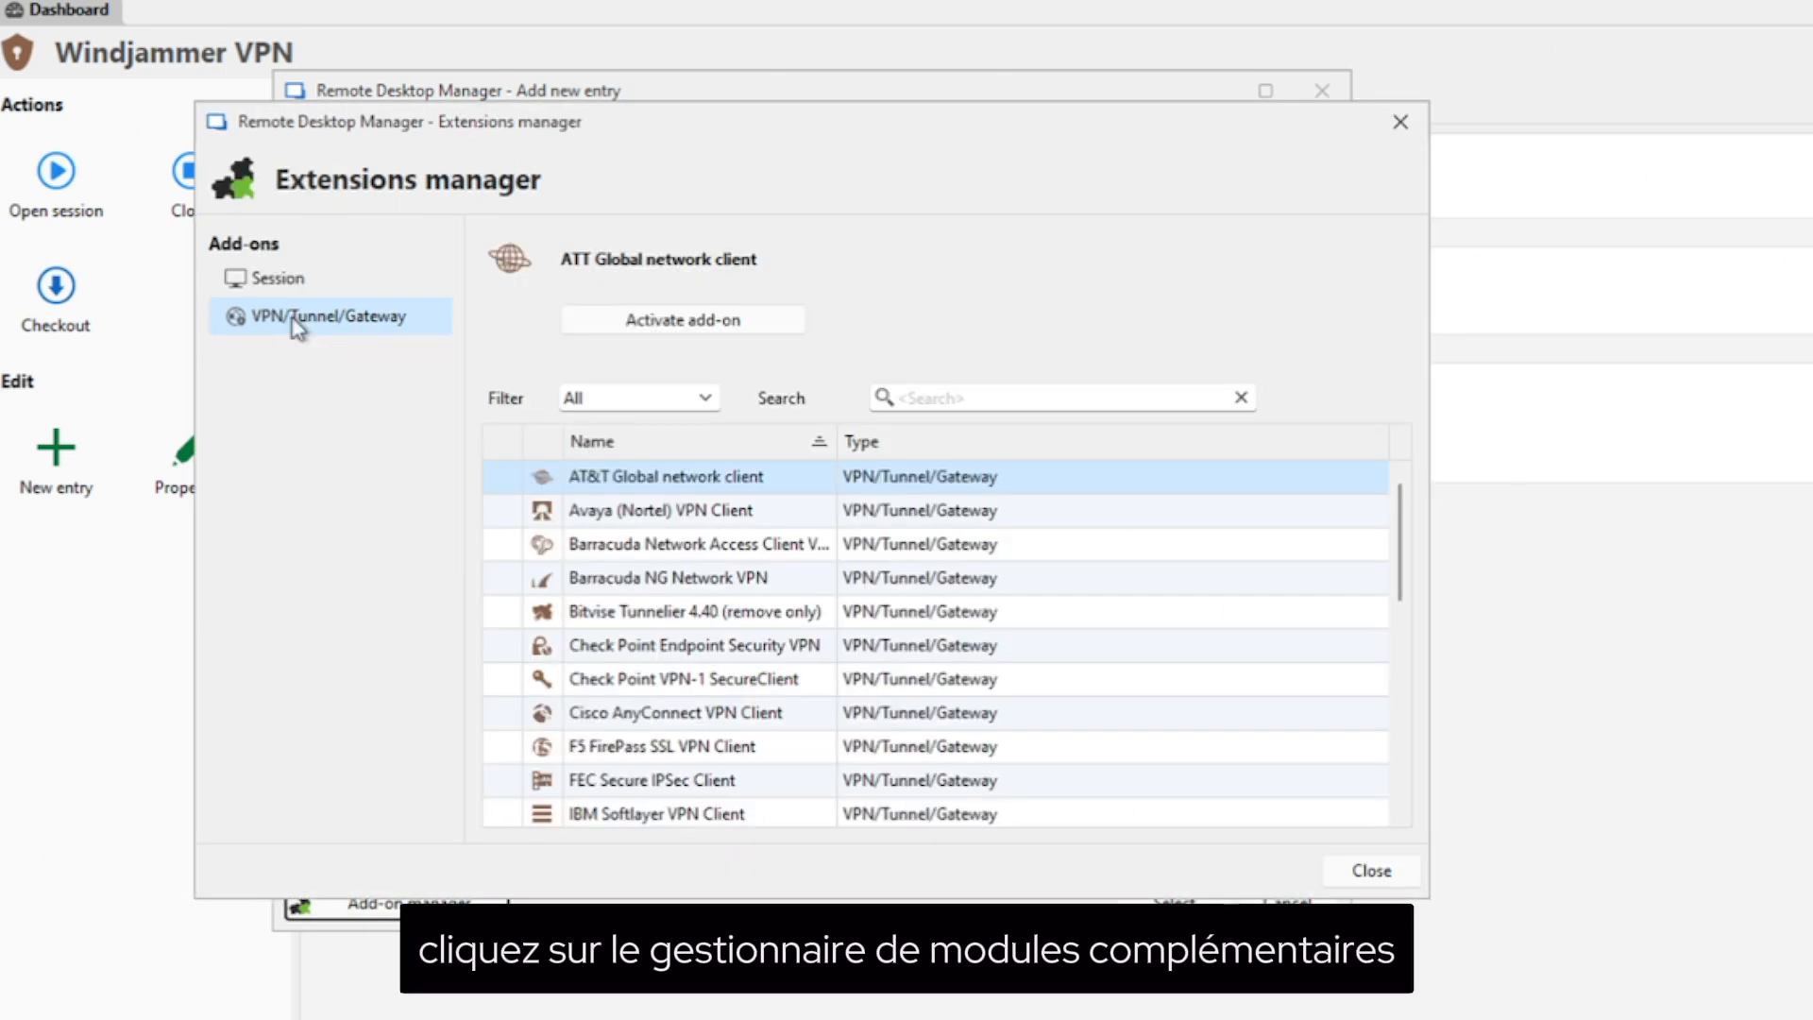
drag(1403, 529, 1366, 749)
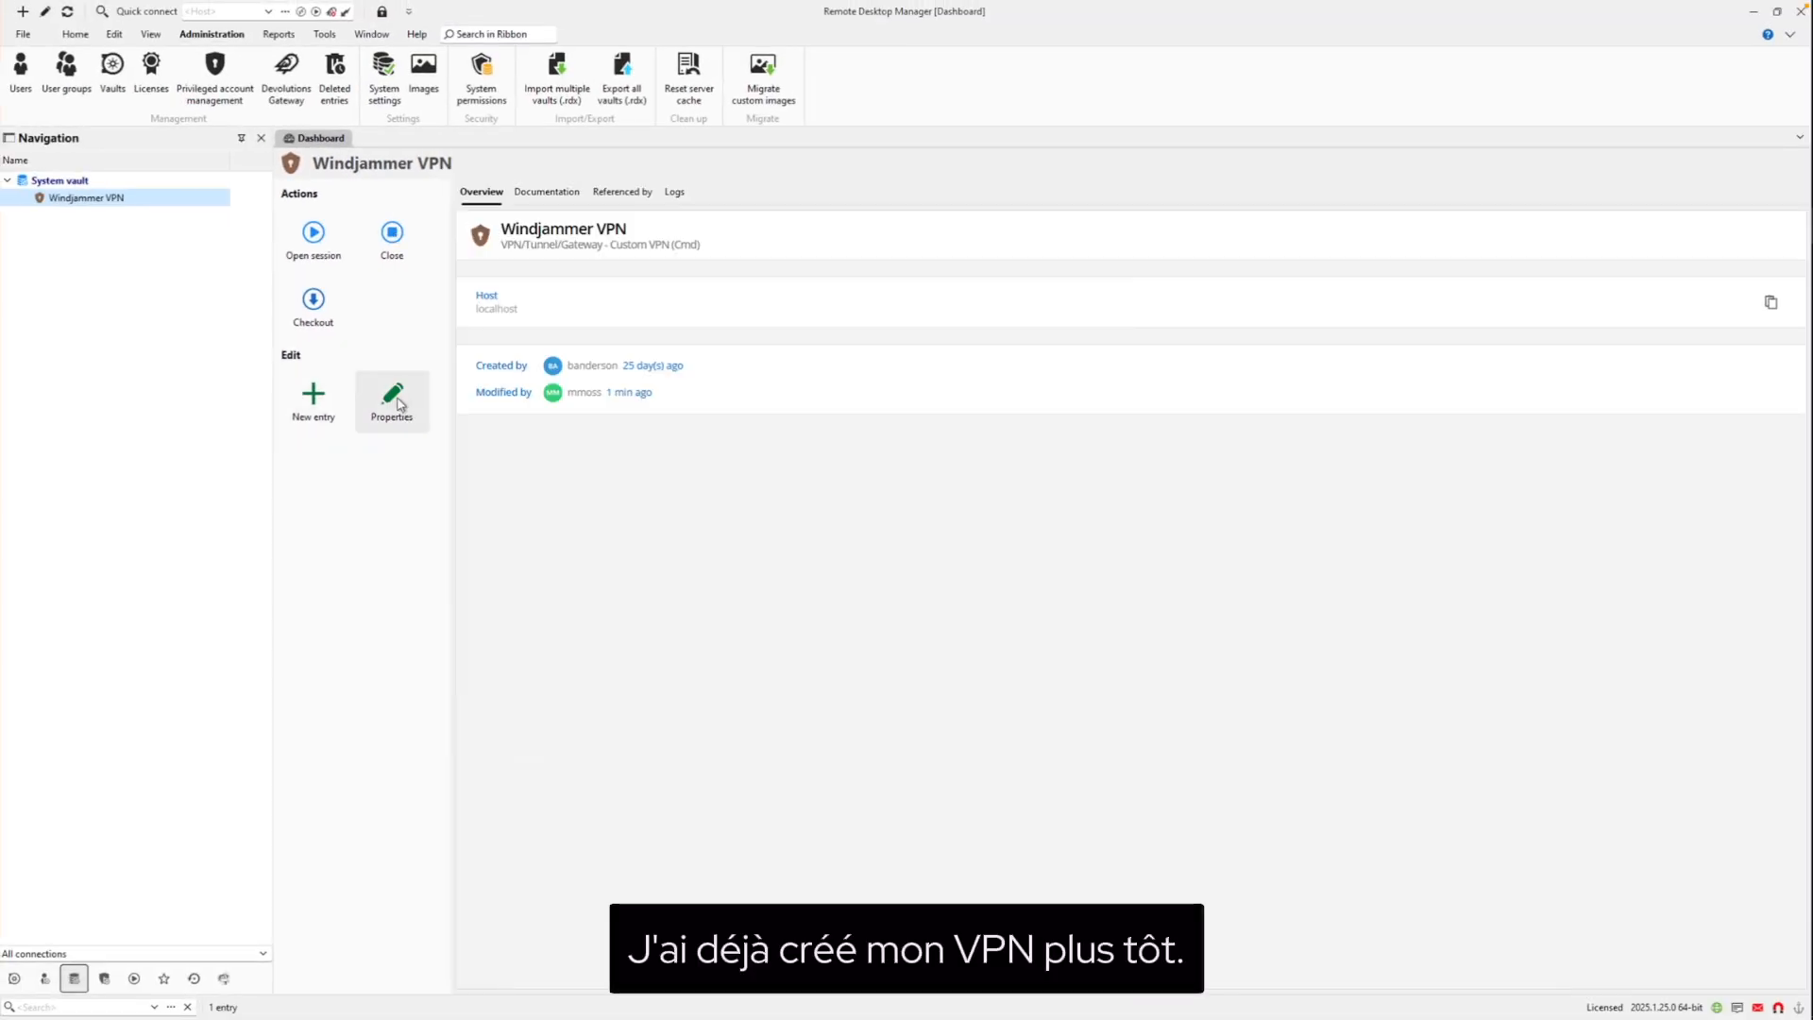
Review the Azure Bastion connection and authentication settings in the Windjammer VPN entry's properties, returning the VPN type to Custom VPN (Cmd).
click(392, 402)
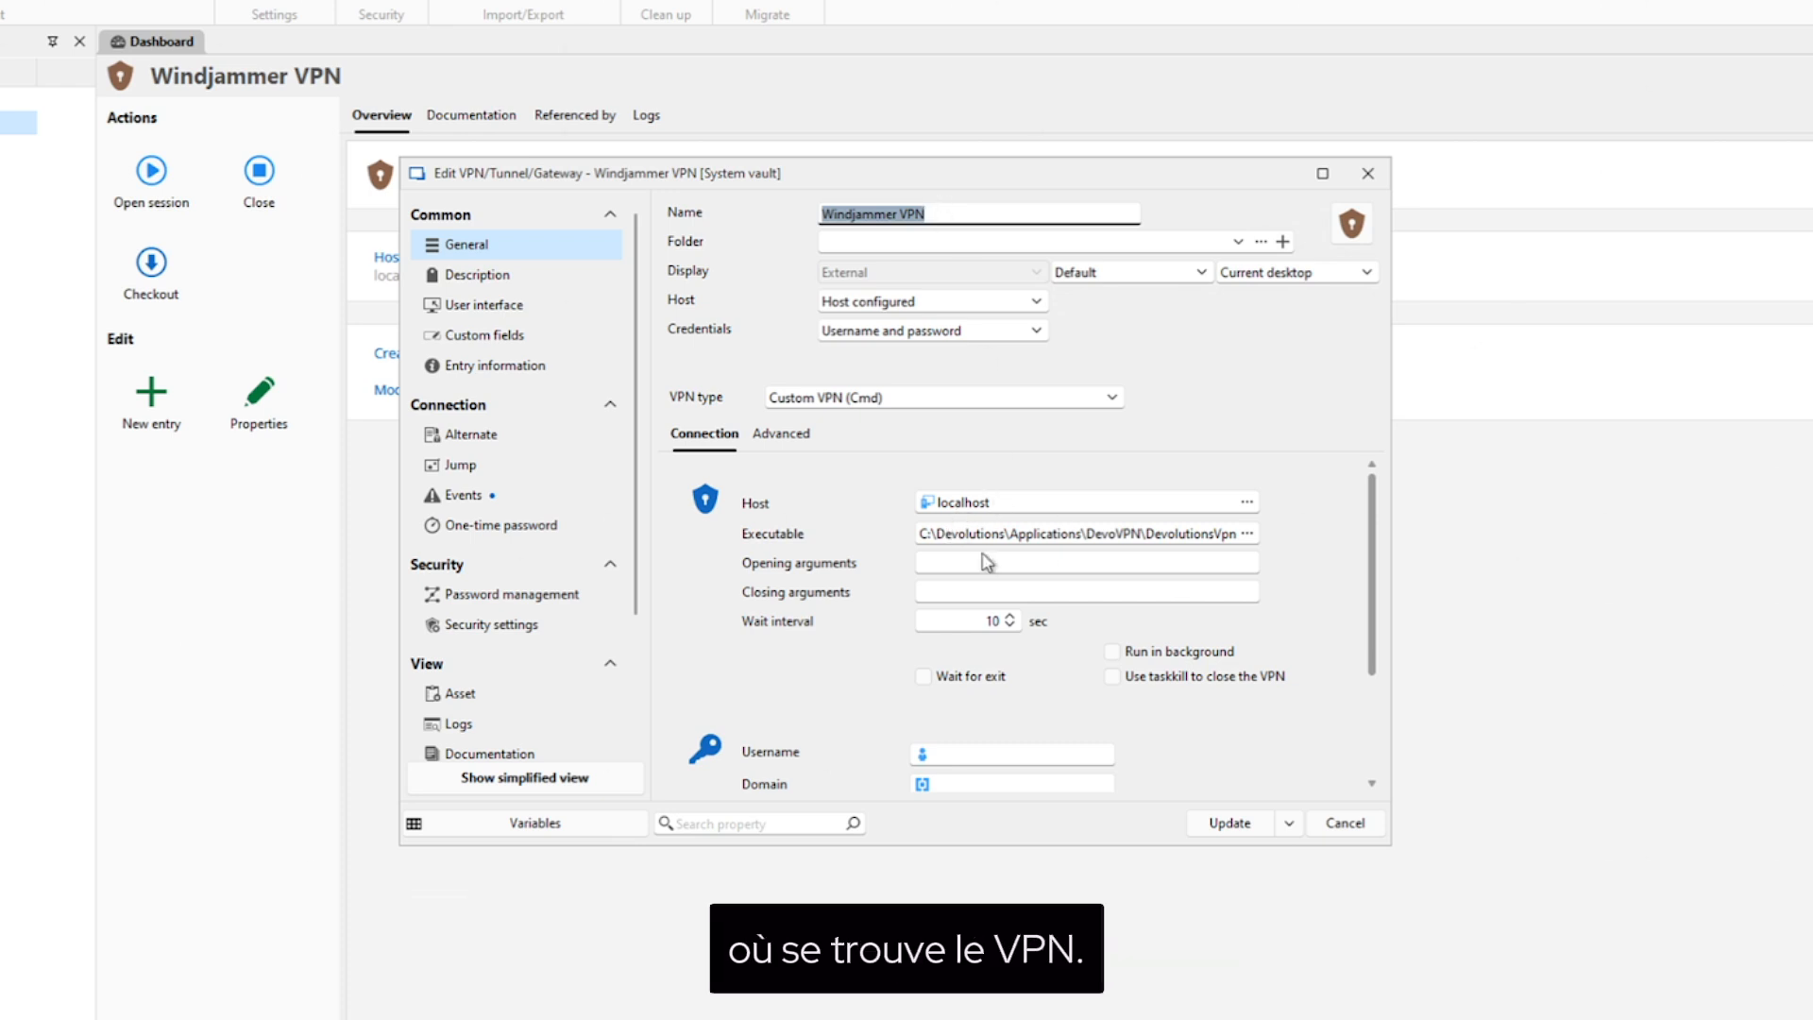
click(854, 397)
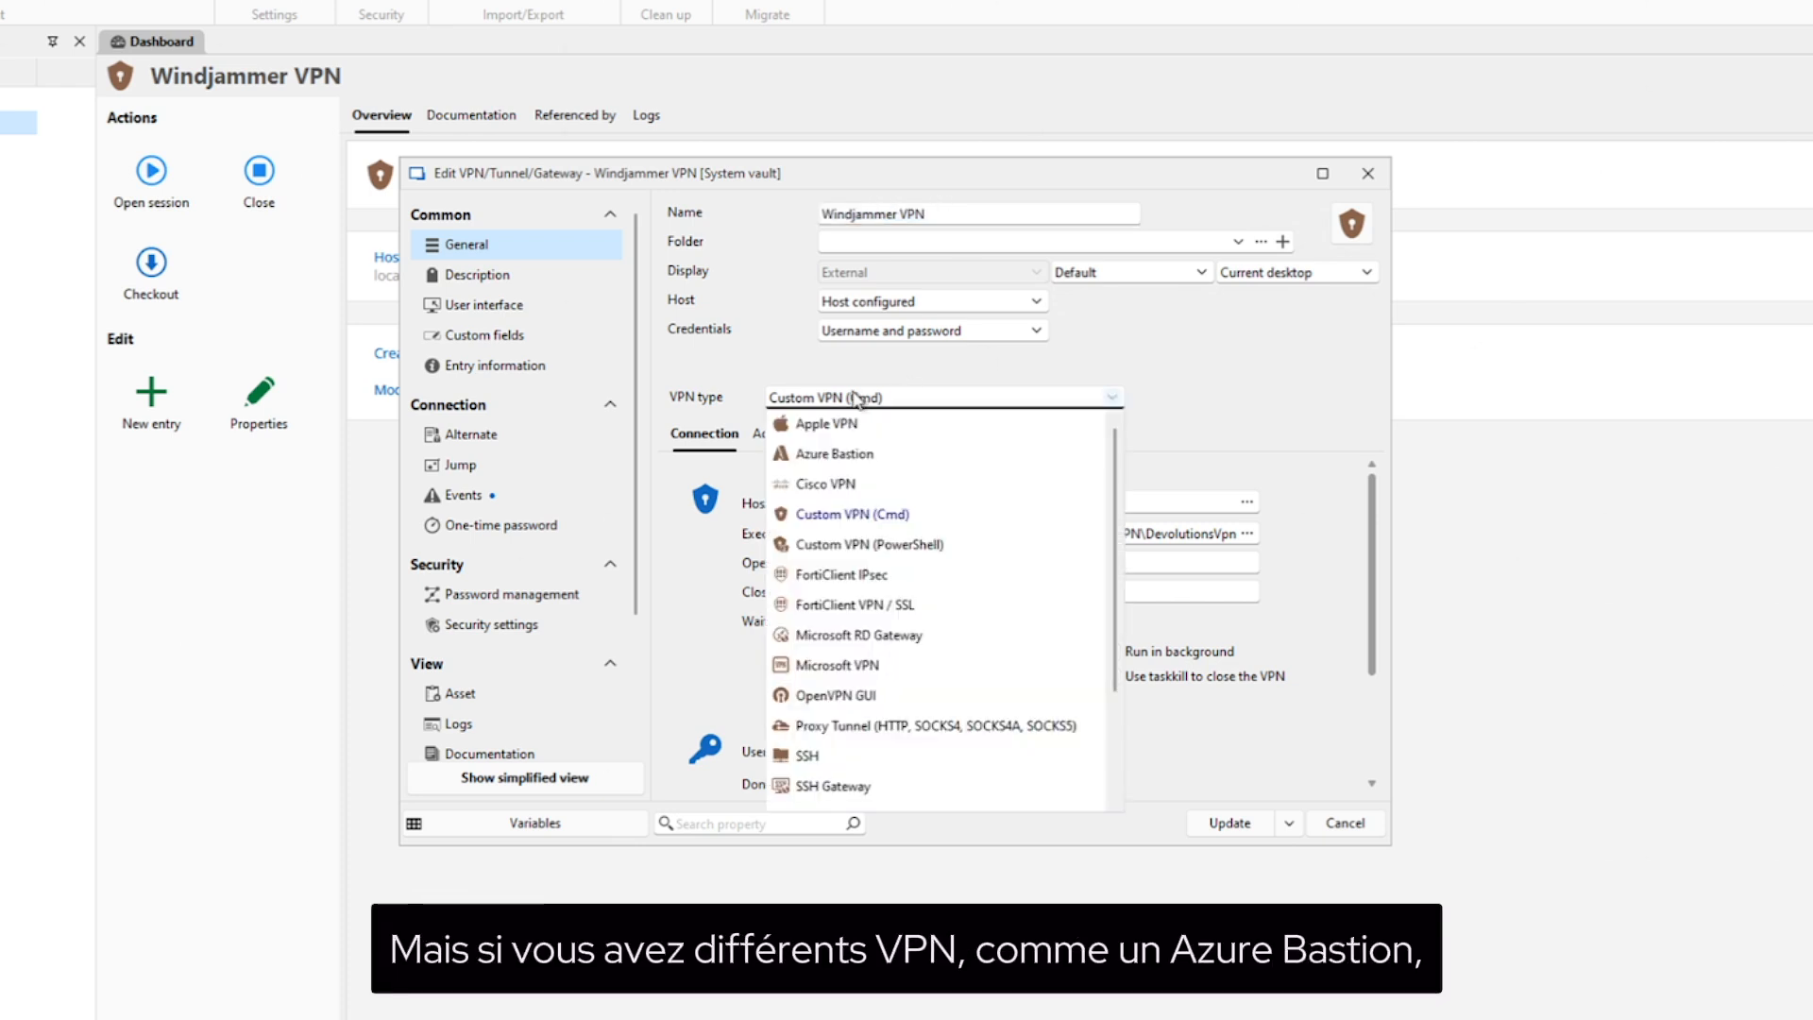
click(829, 457)
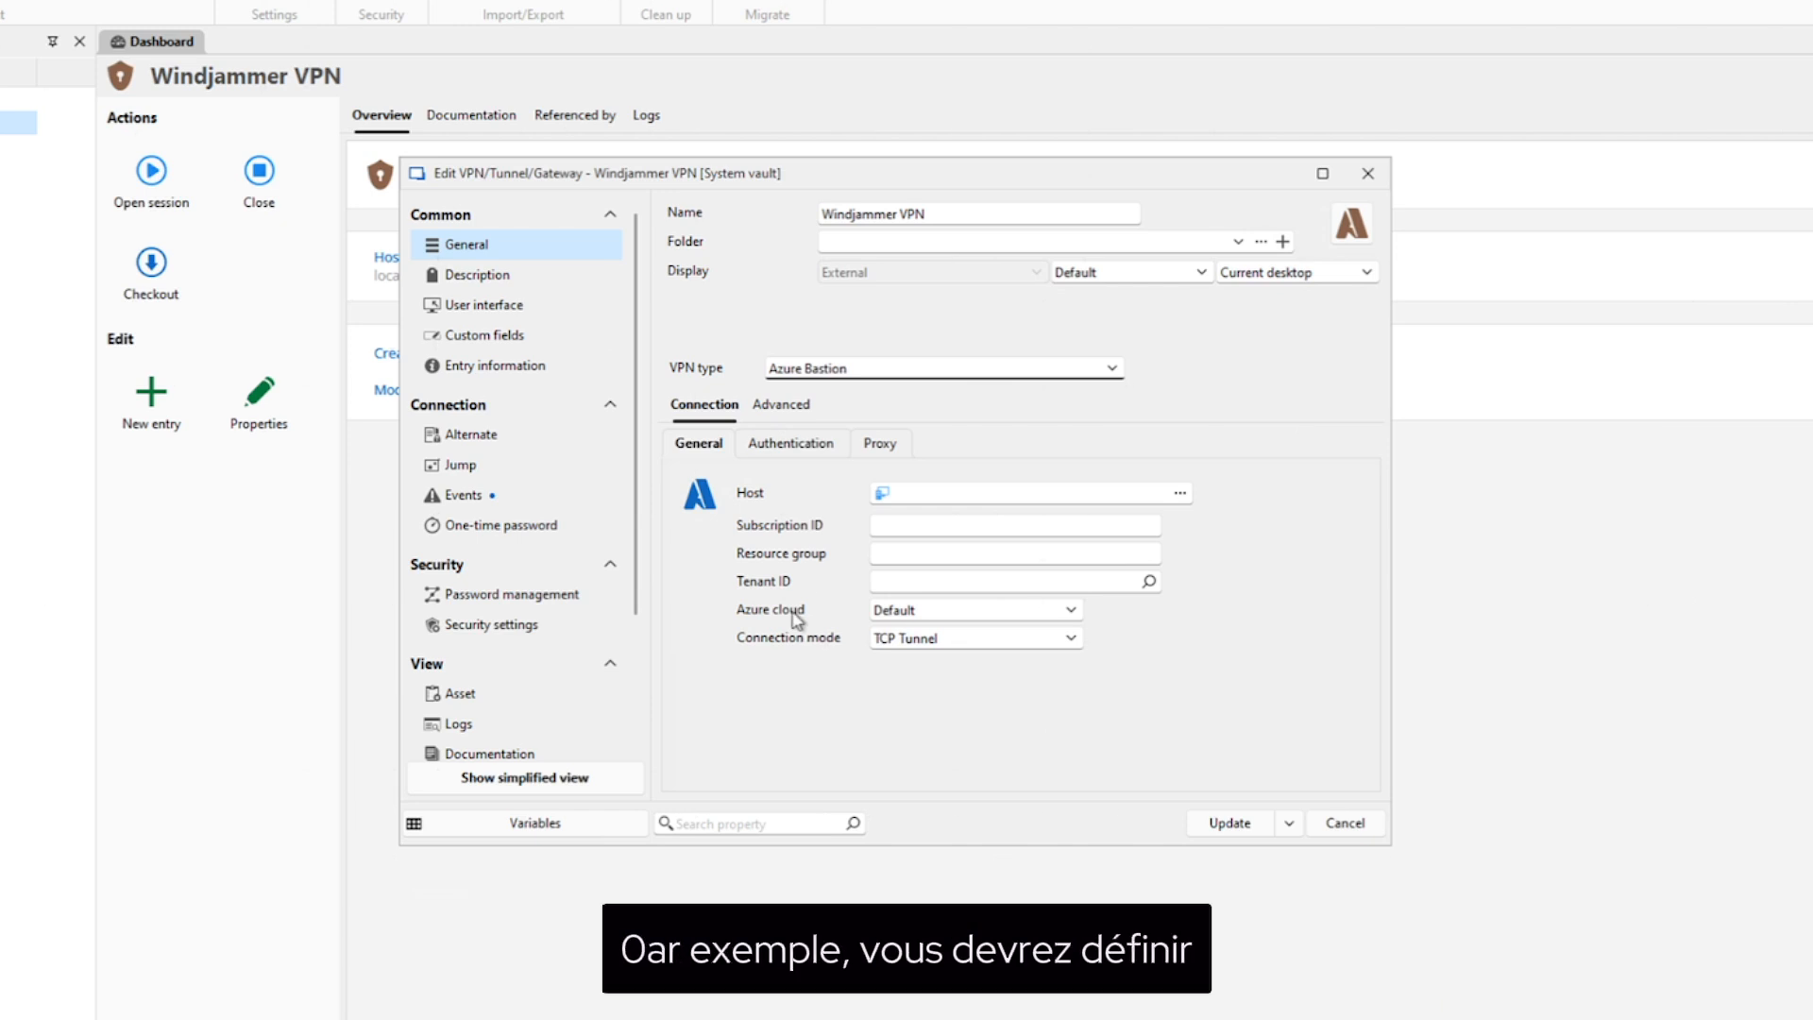
click(796, 447)
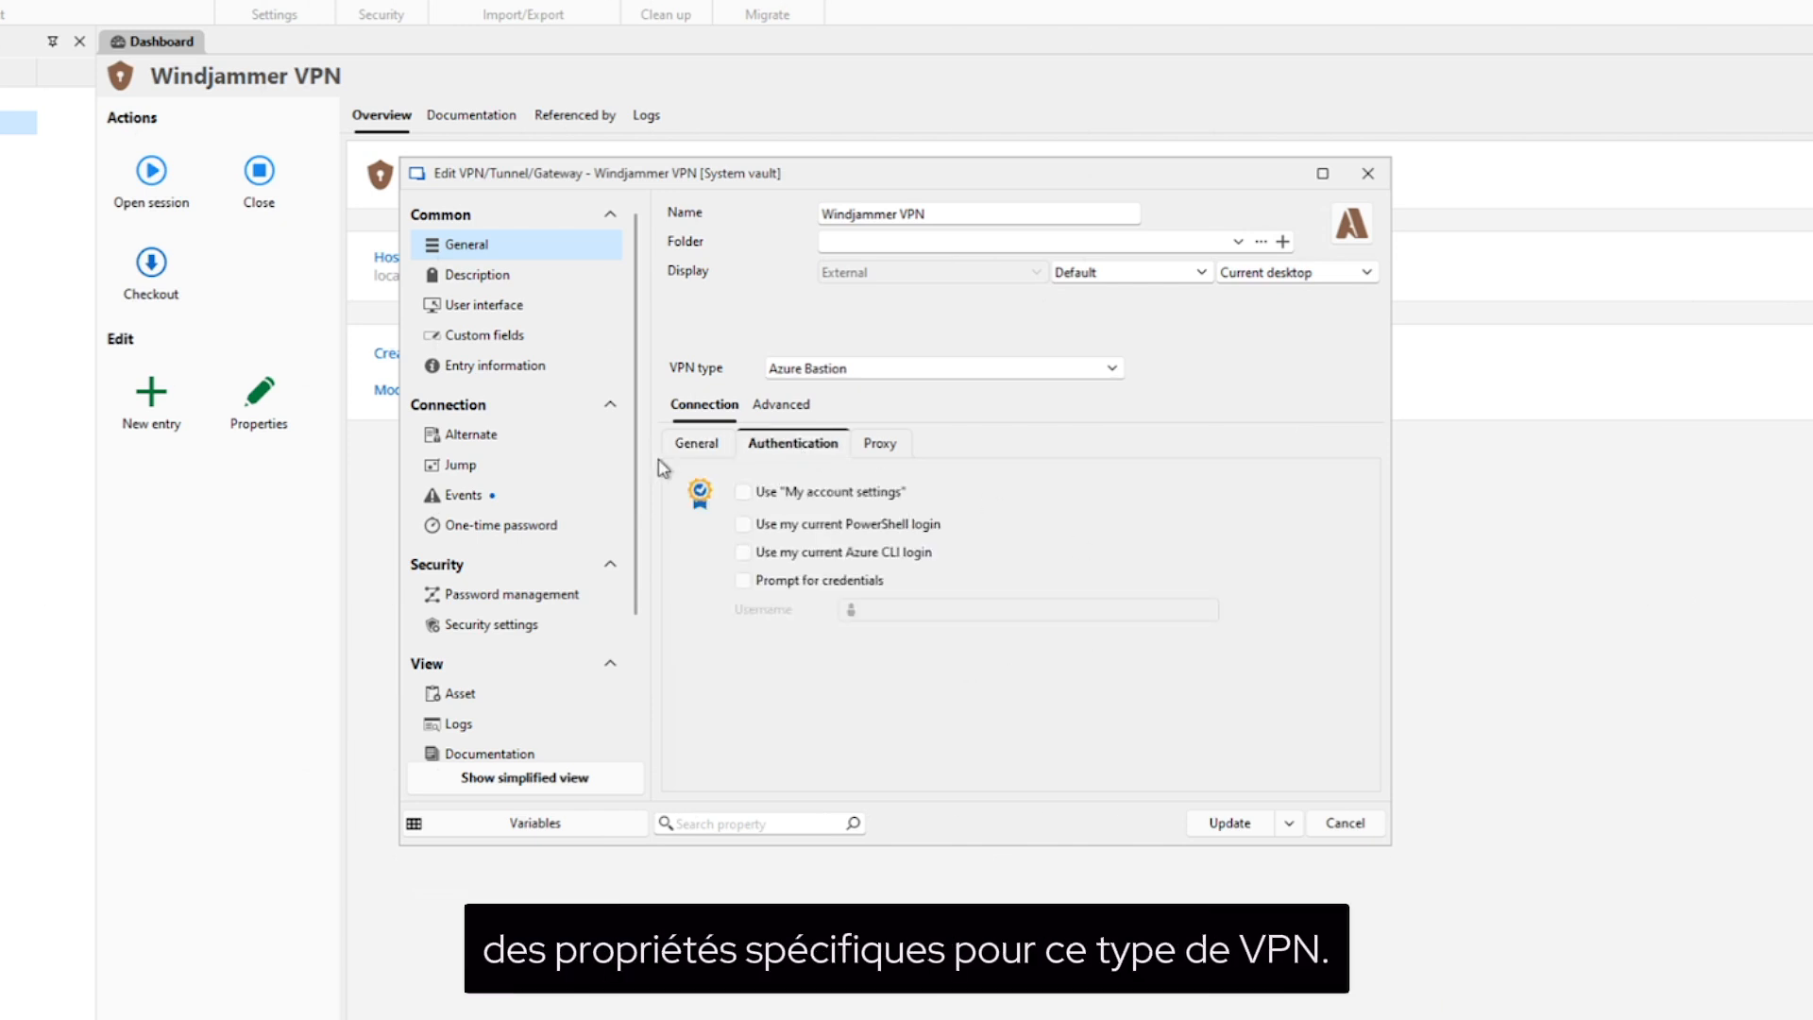
click(683, 445)
click(893, 371)
click(913, 487)
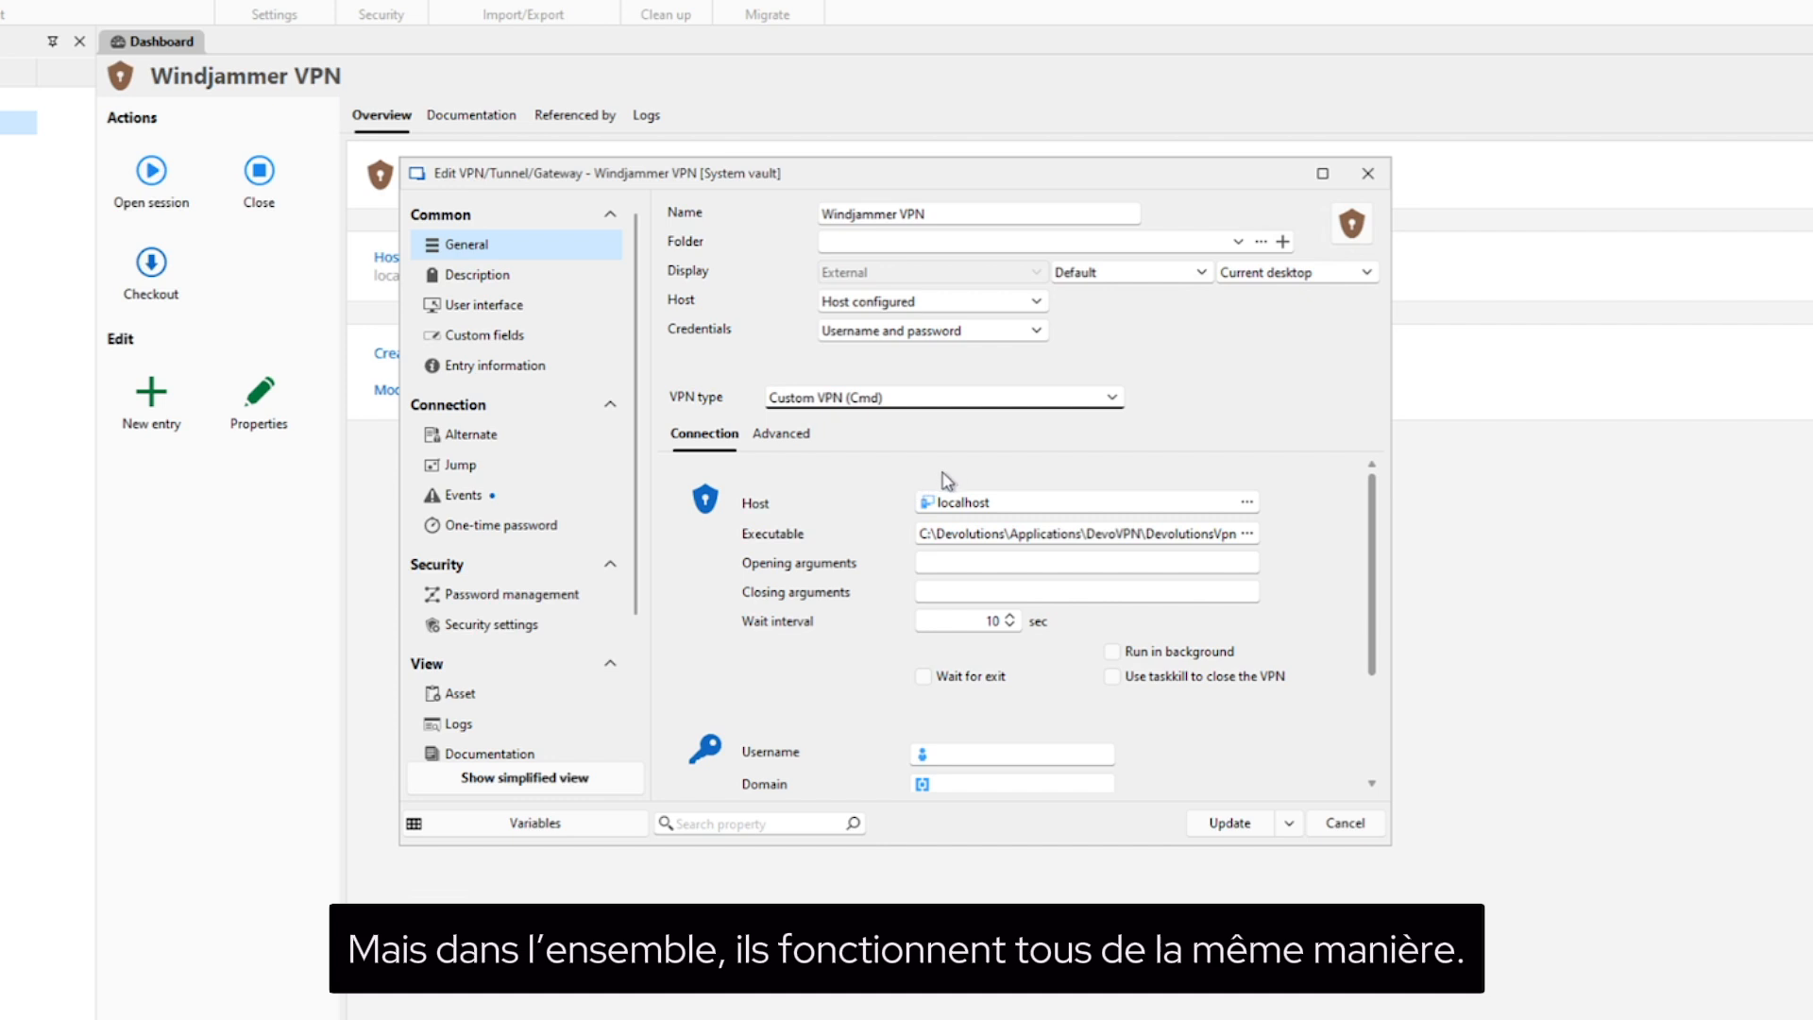
Review the VPN entry's username, domain and password fields, and set its credentials to Find by name (user vault).
click(883, 338)
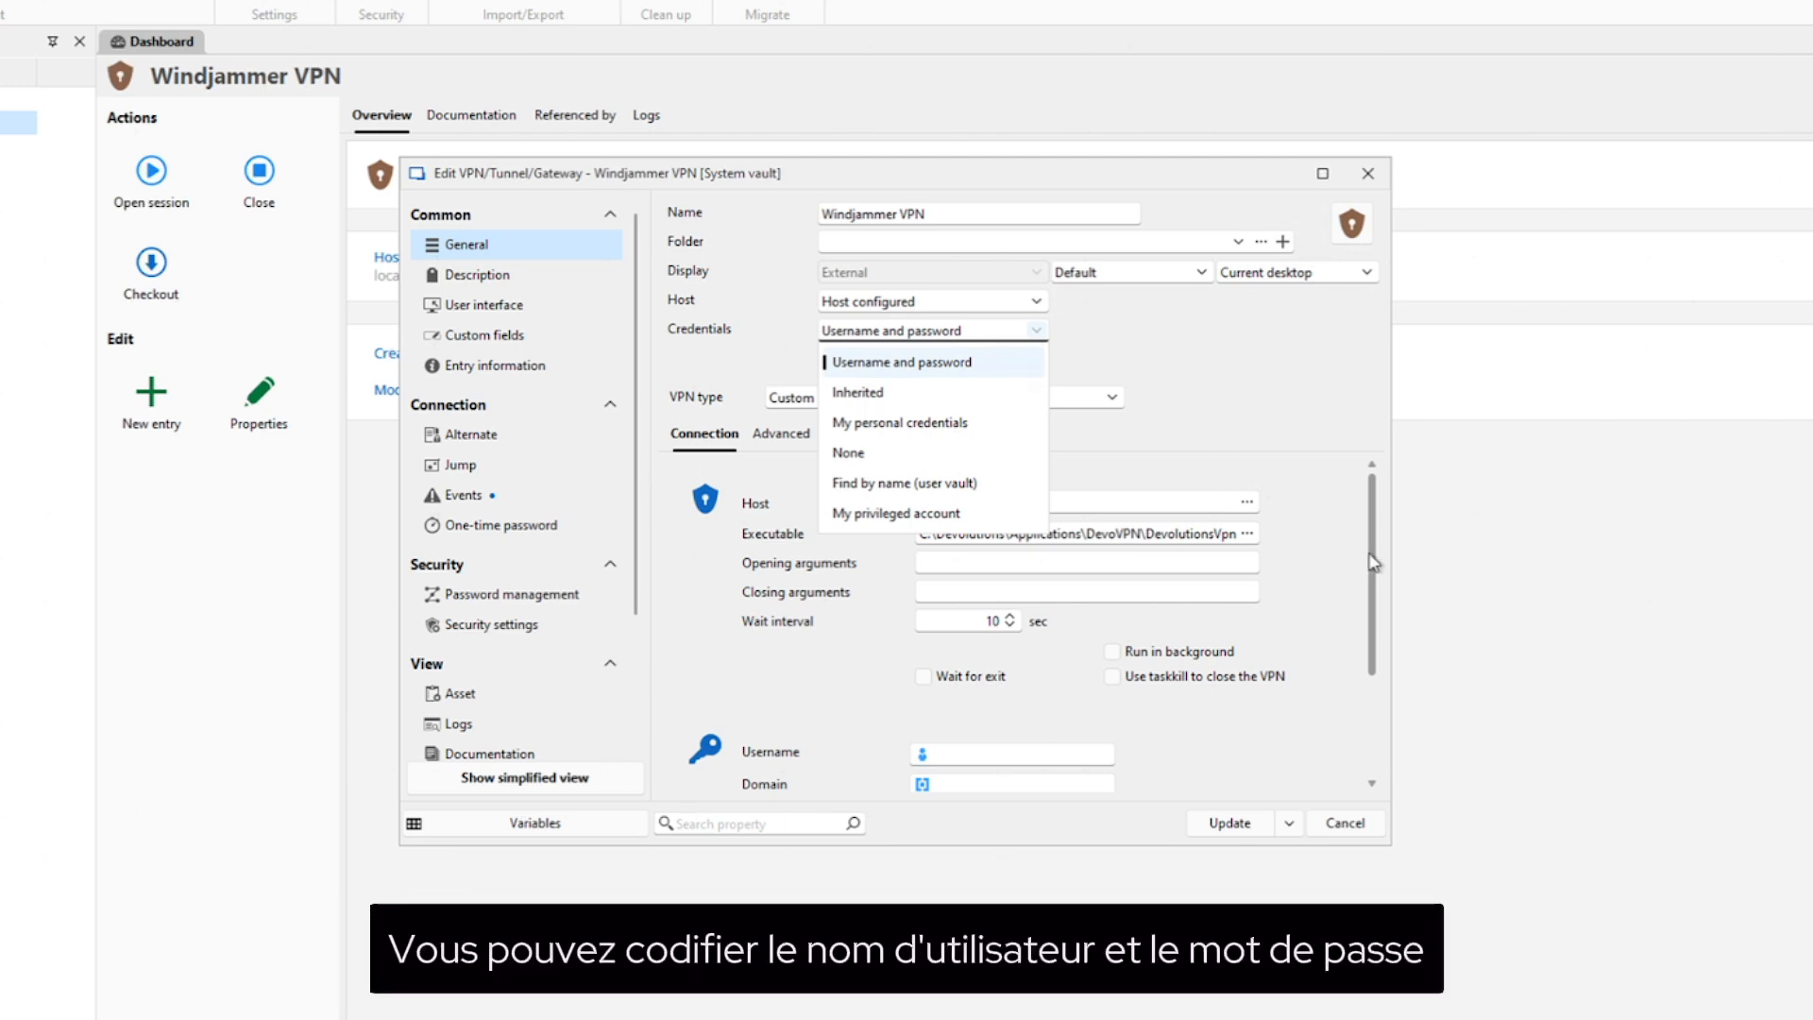
scroll(1375, 555, down, 3)
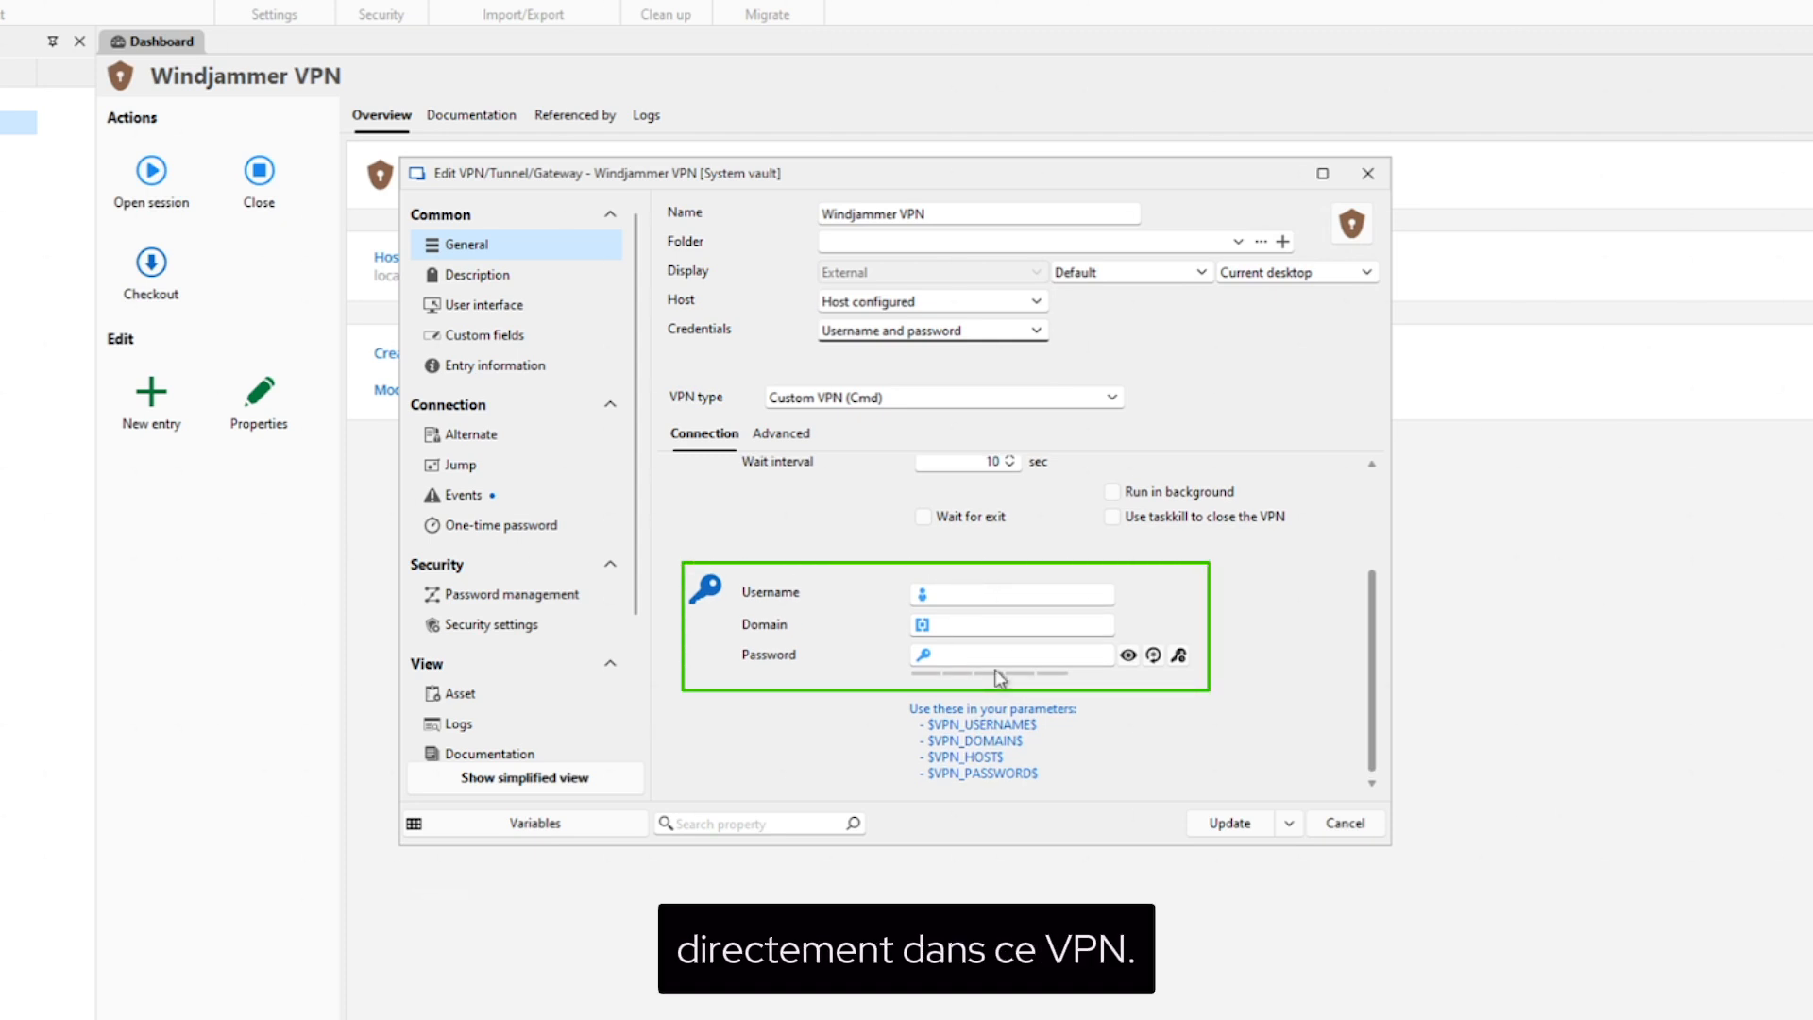
drag(1371, 691, 1379, 576)
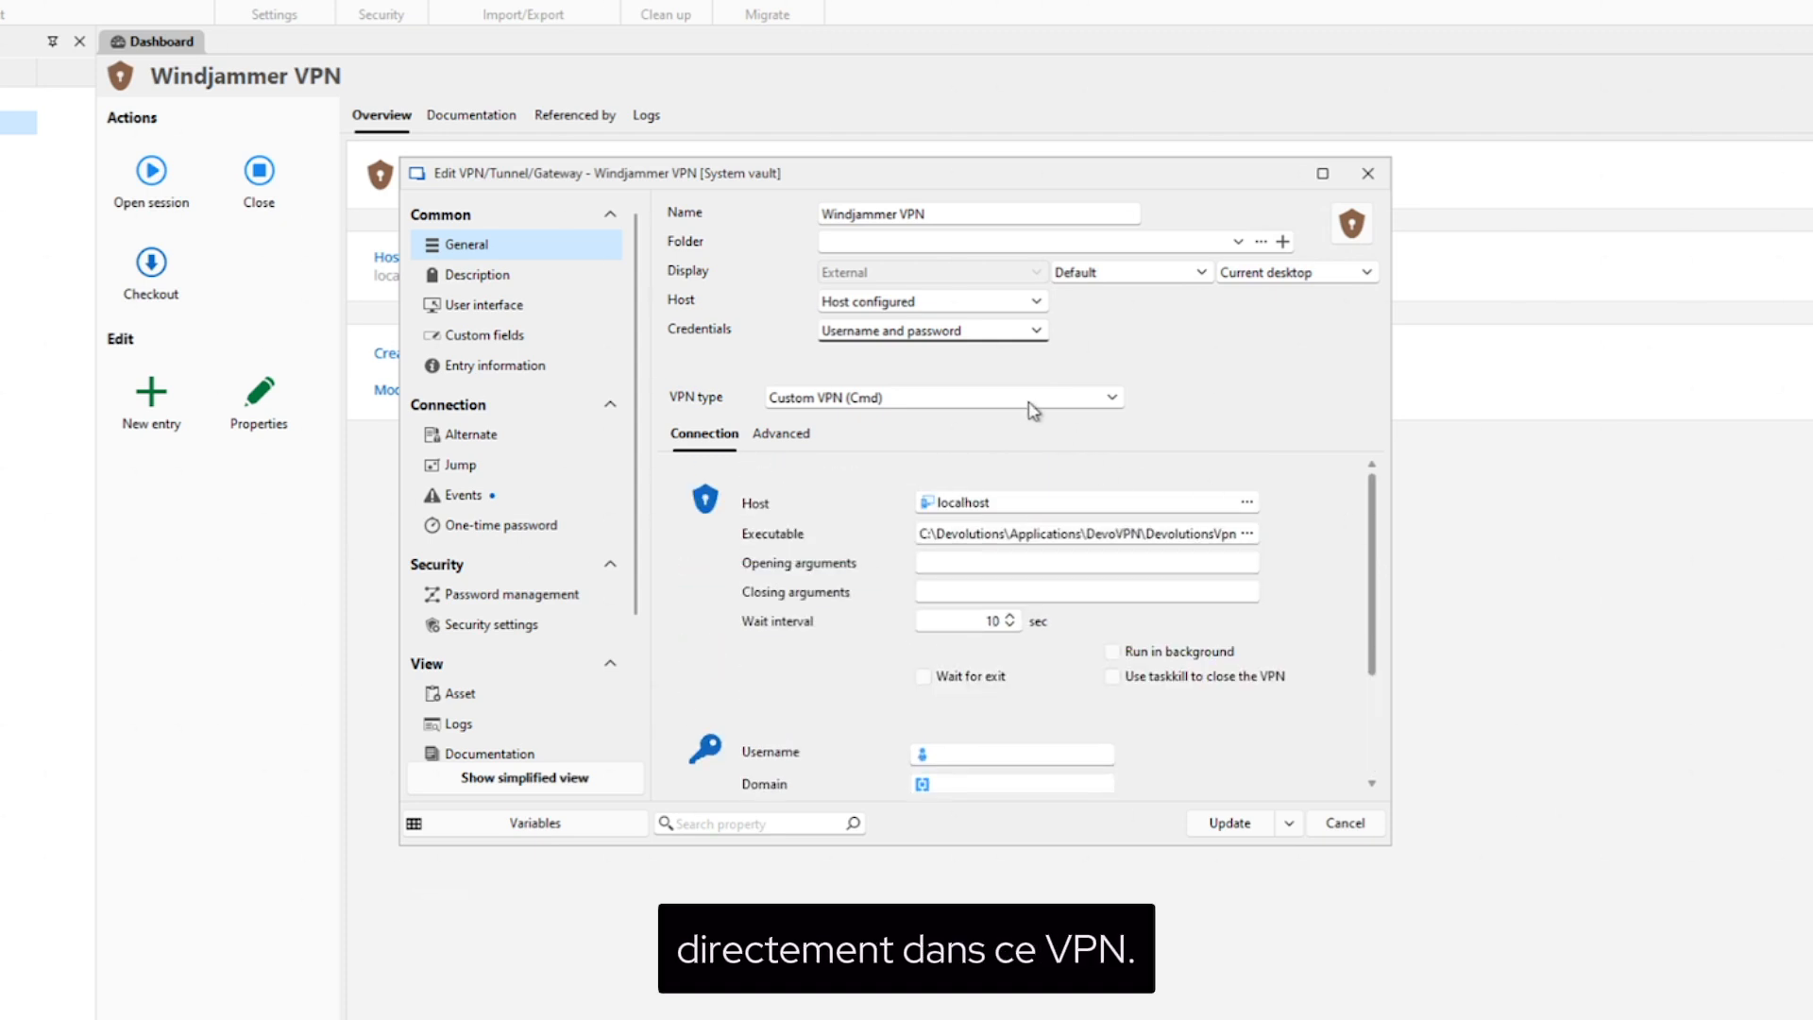
click(965, 346)
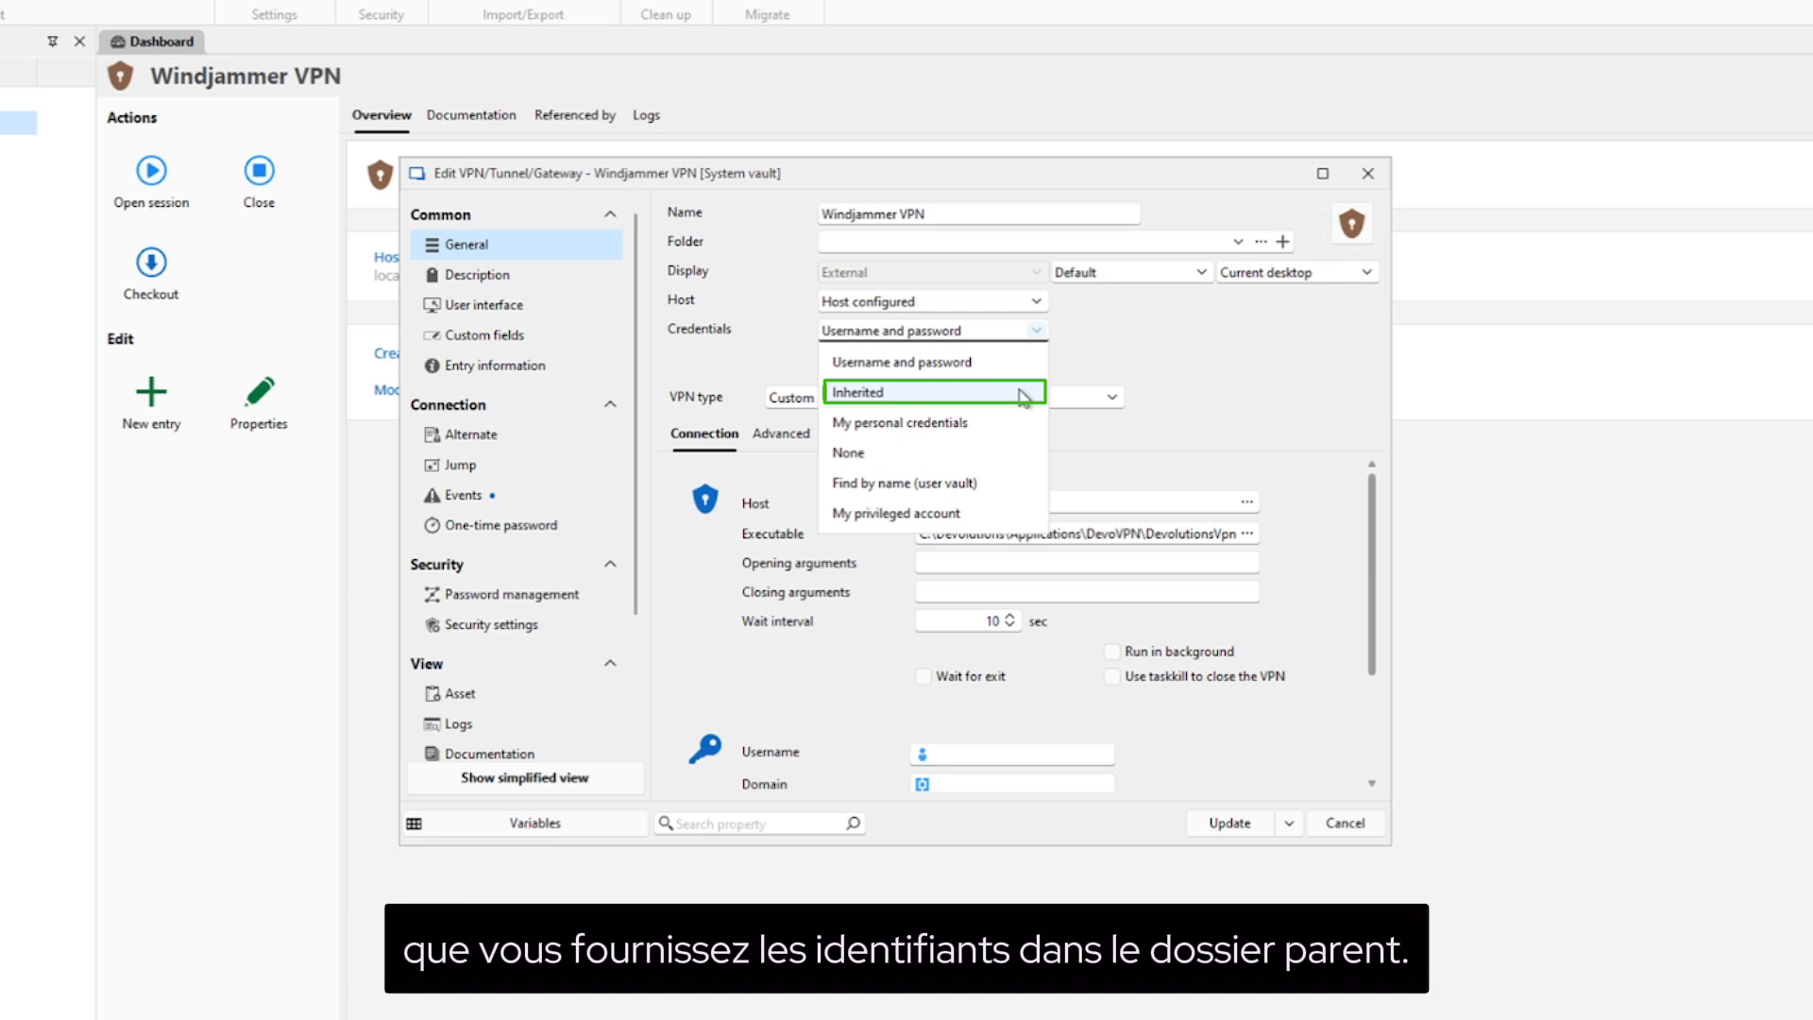
click(1007, 497)
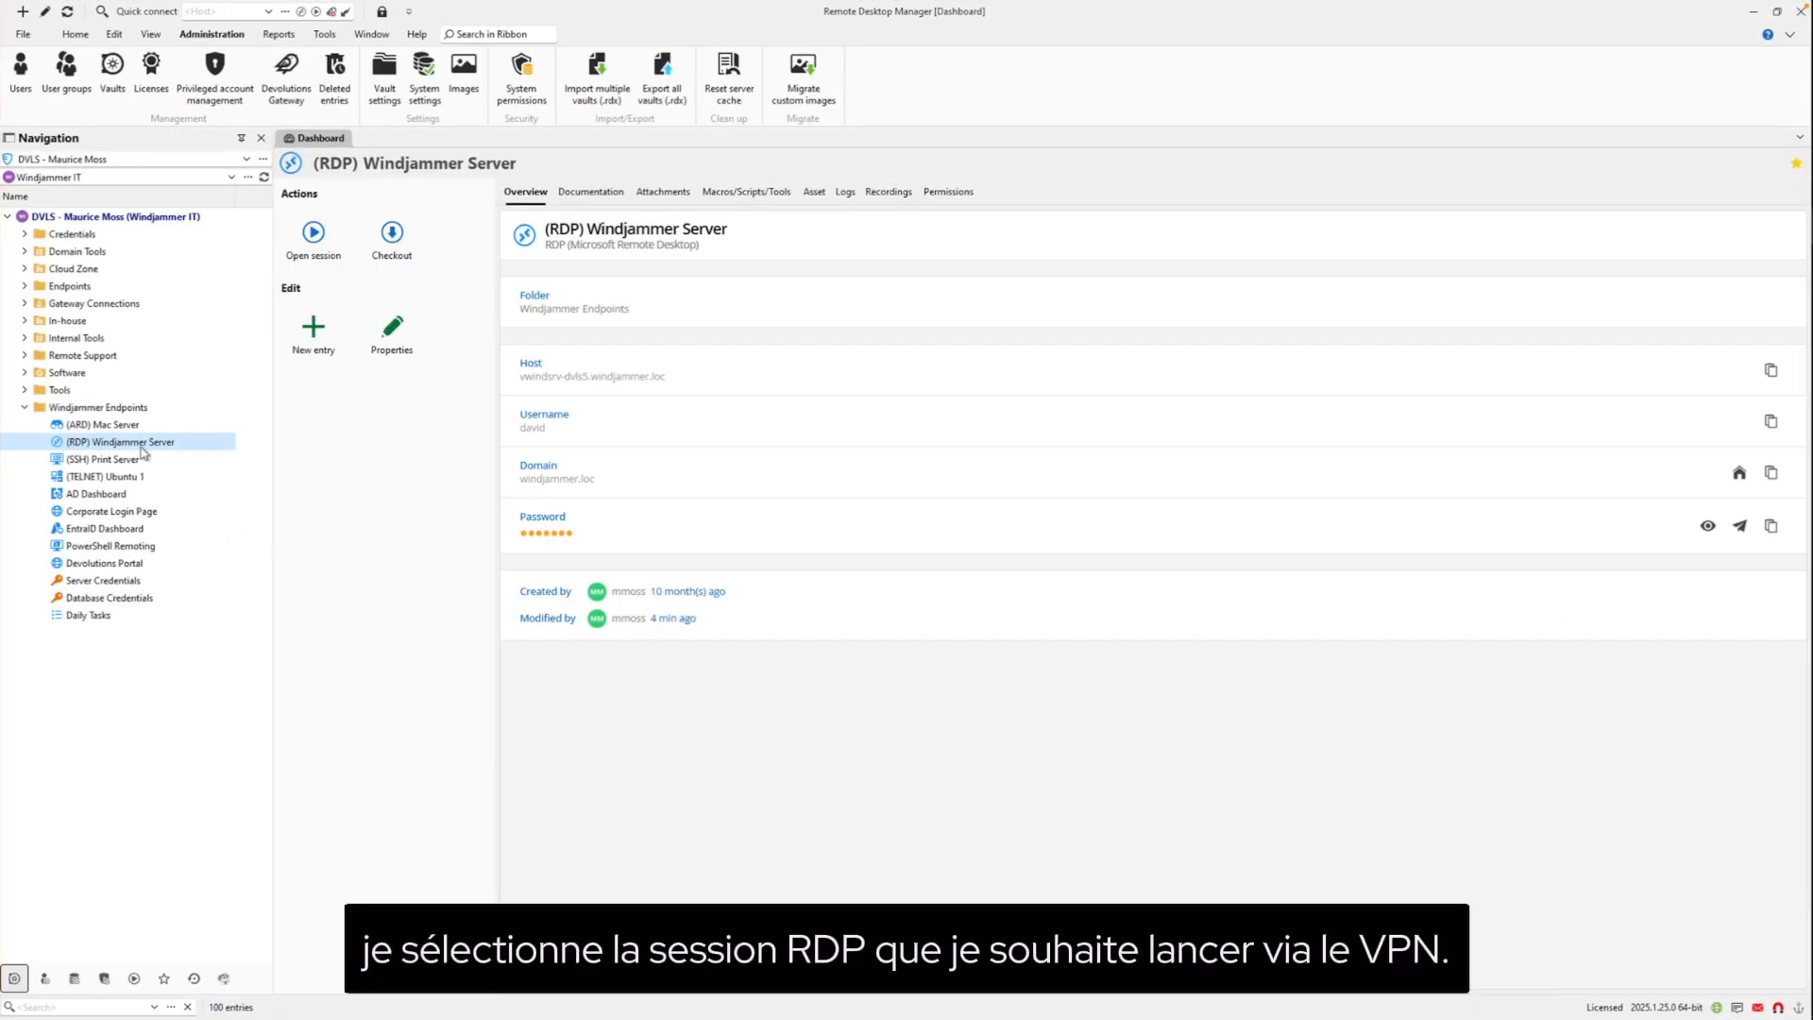
Open the VPN/Tunnel/Gateway properties of the (RDP) Windjammer Server entry and show its VPN connection modes.
click(392, 333)
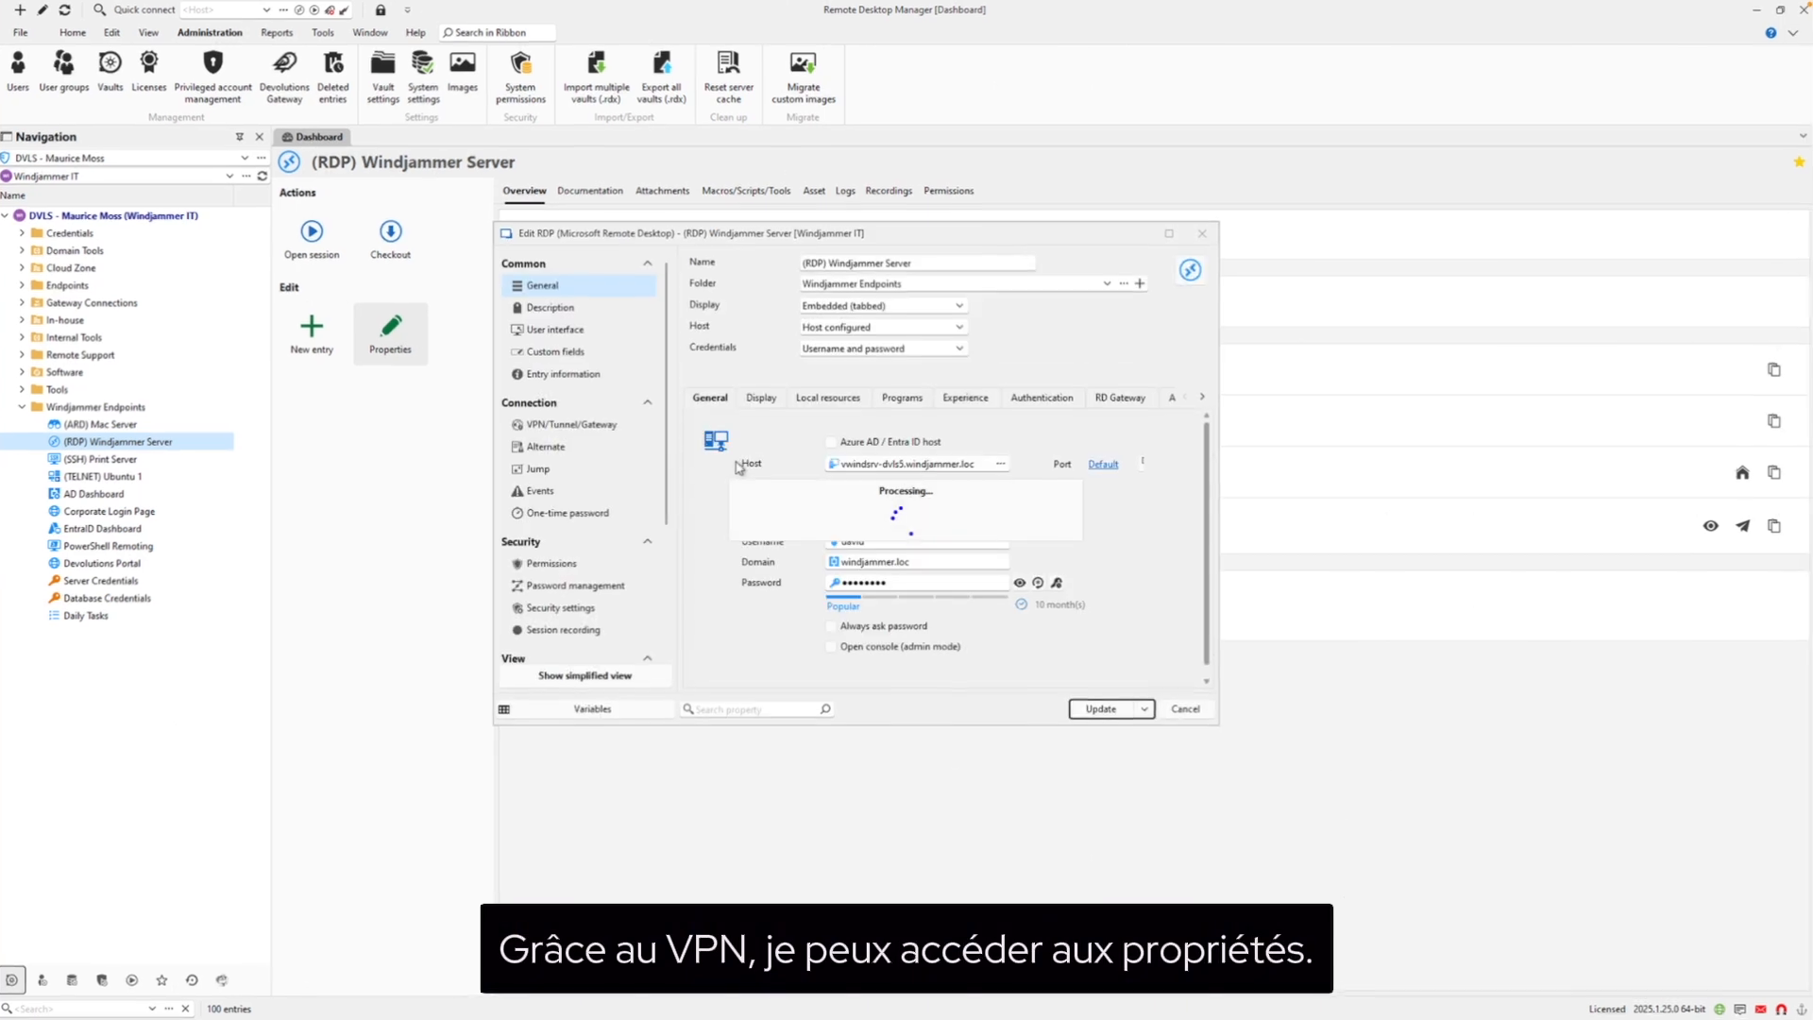
click(467, 396)
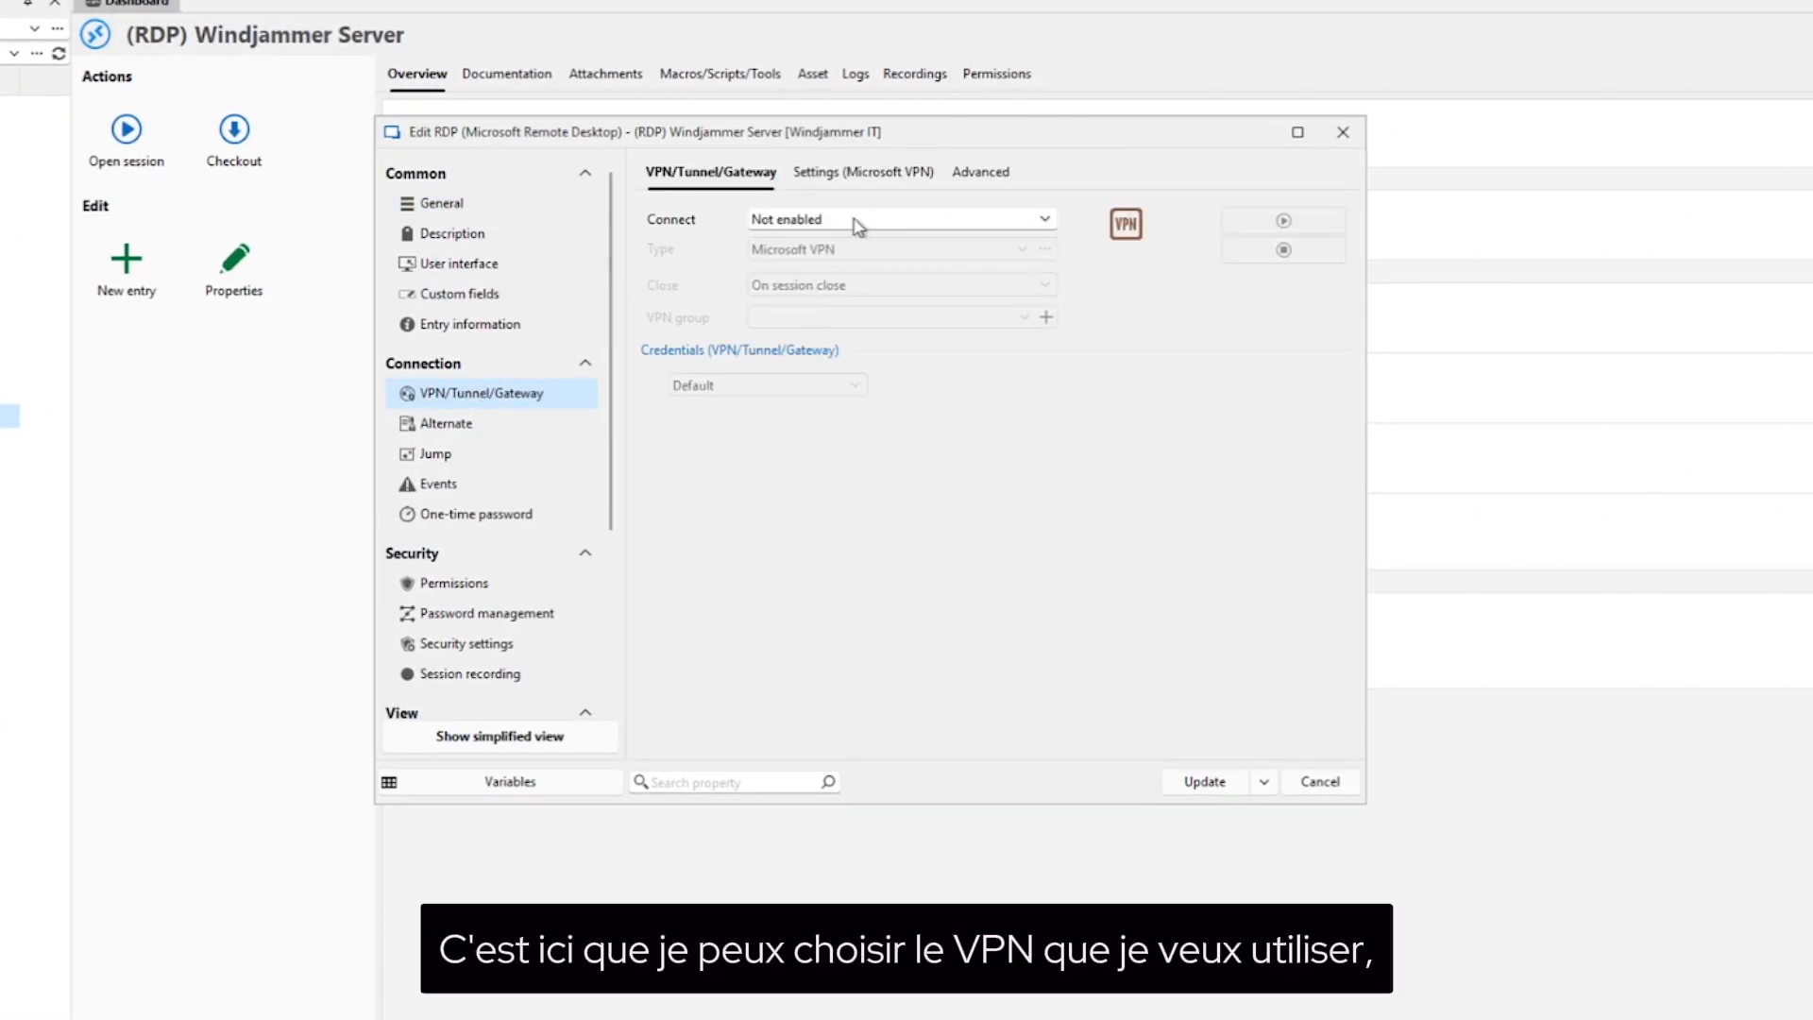
click(997, 223)
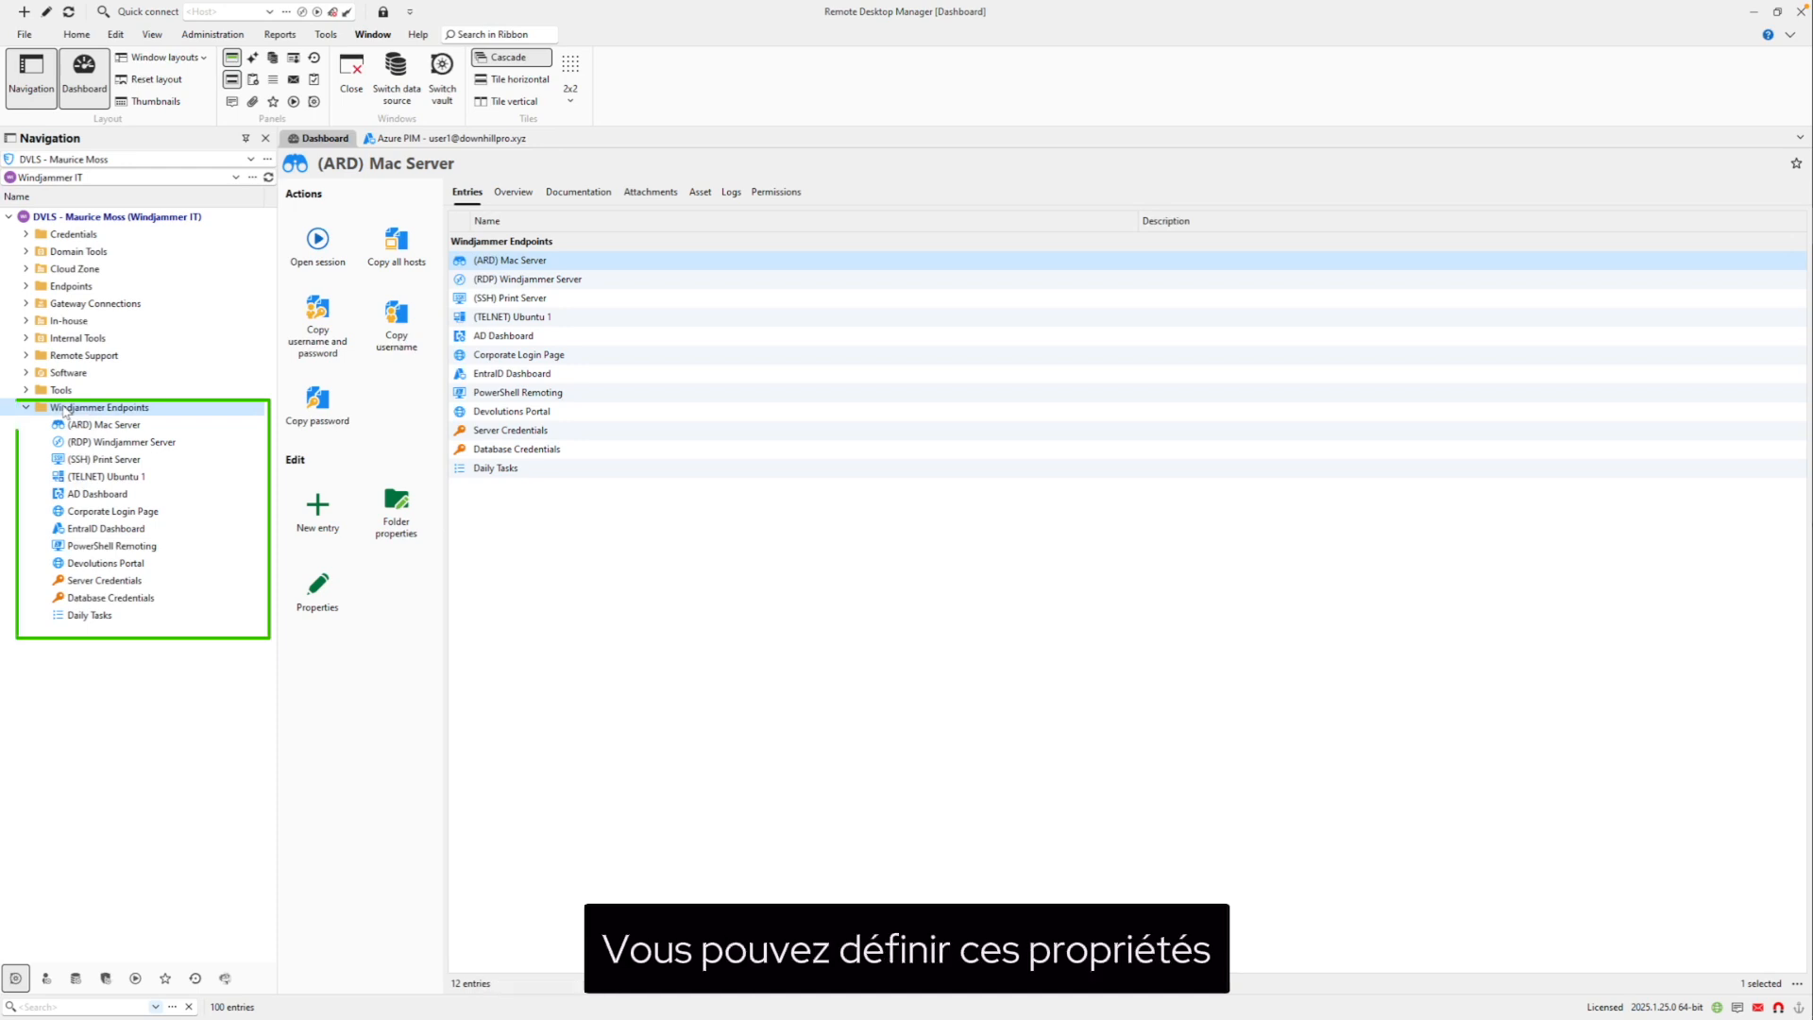
Try setting the VPN type of the Windjammer Endpoints folder to the existing VPN link option.
right_click(64, 411)
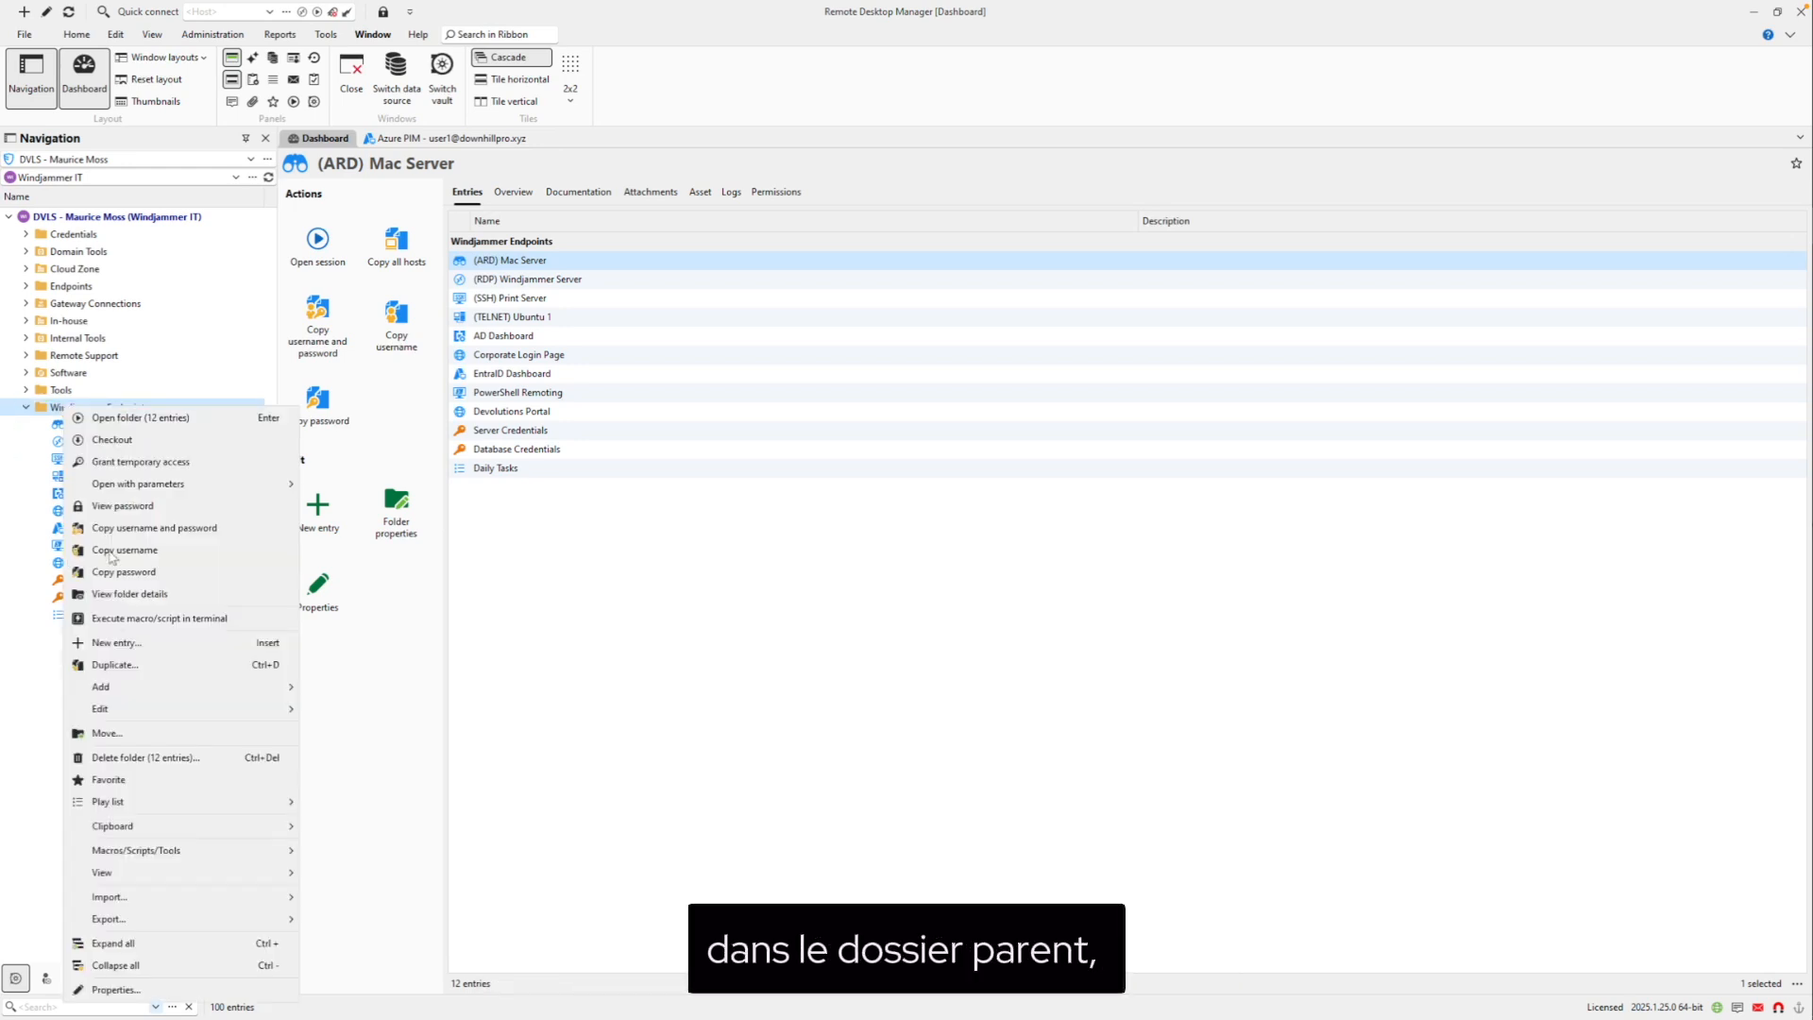
click(117, 990)
click(868, 353)
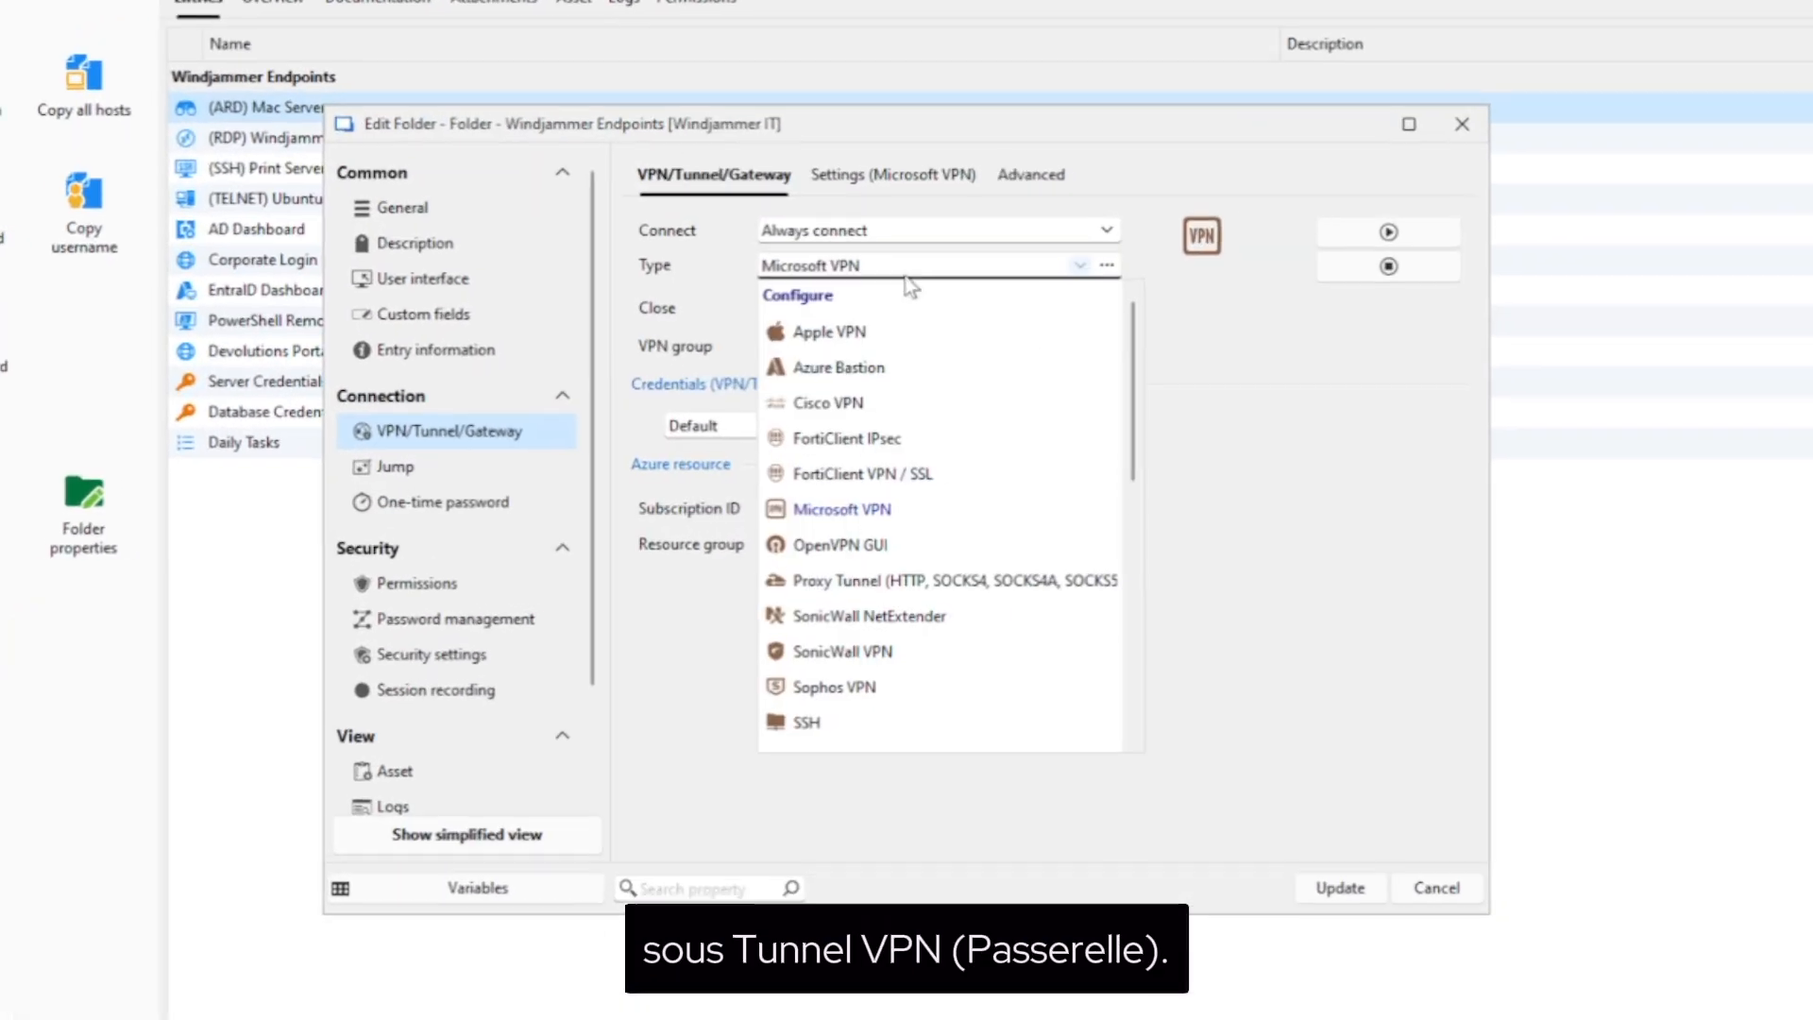
scroll(906, 491, down, 5)
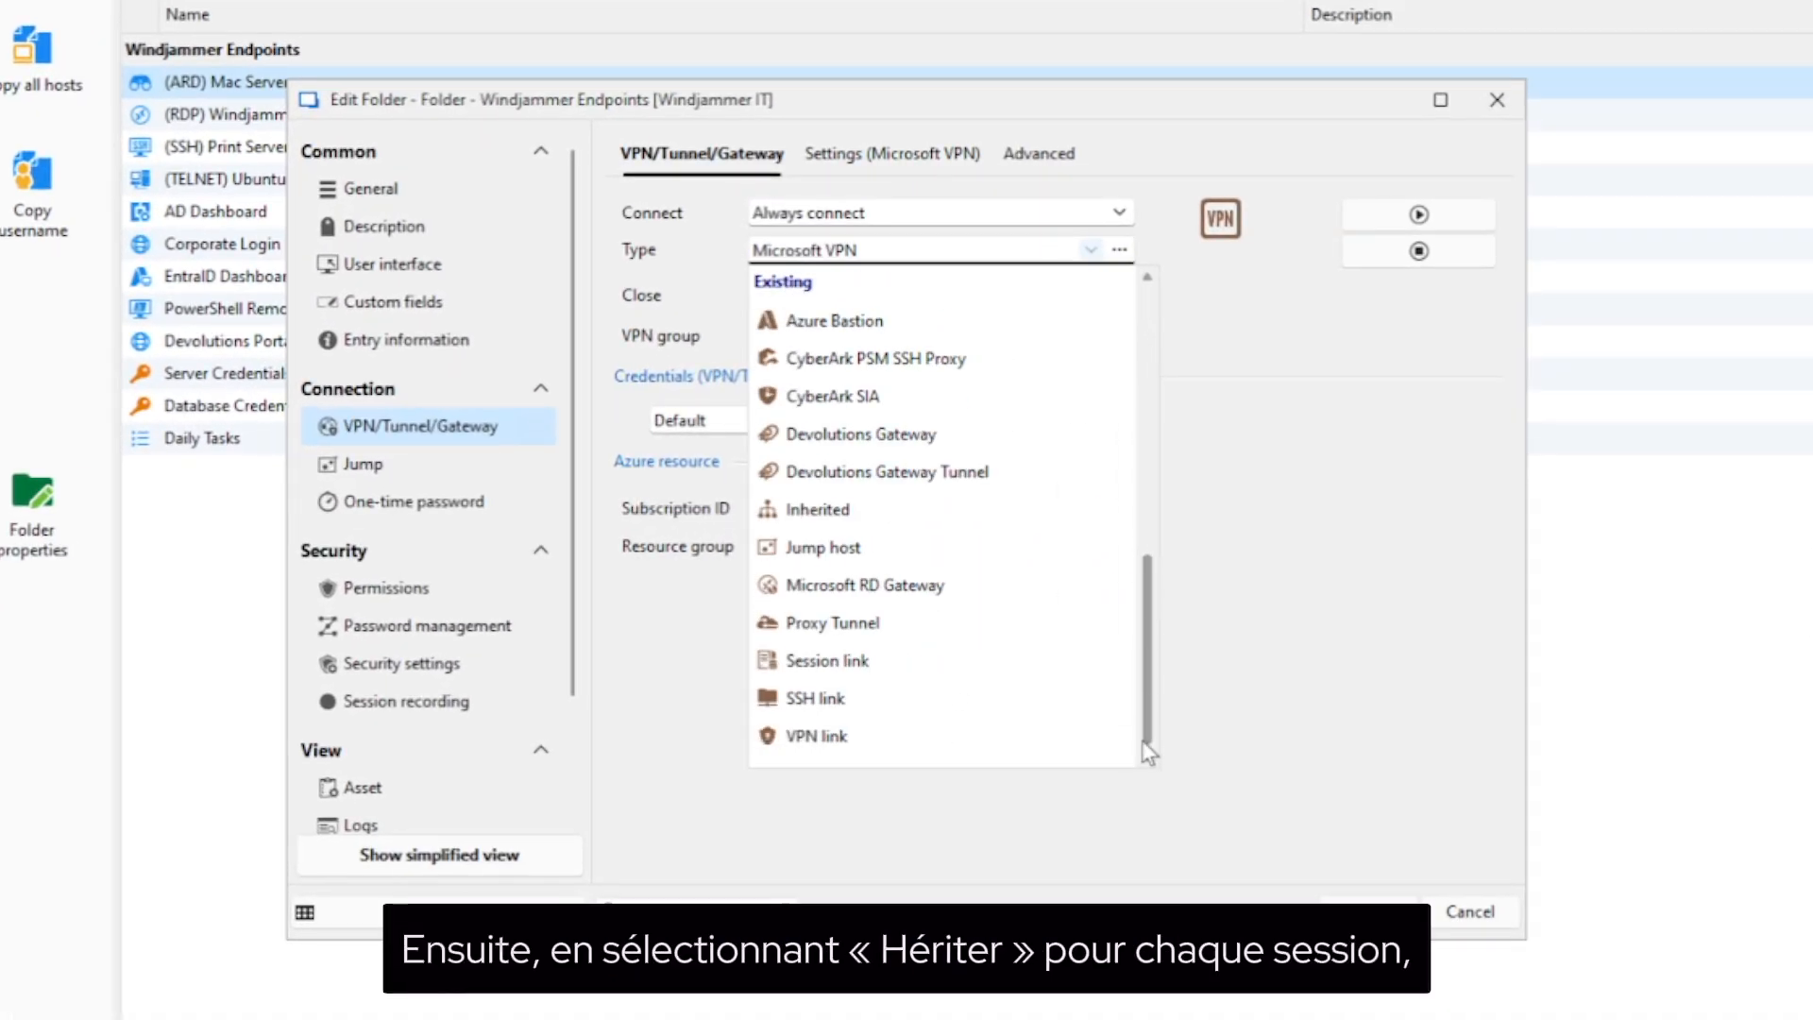
click(824, 725)
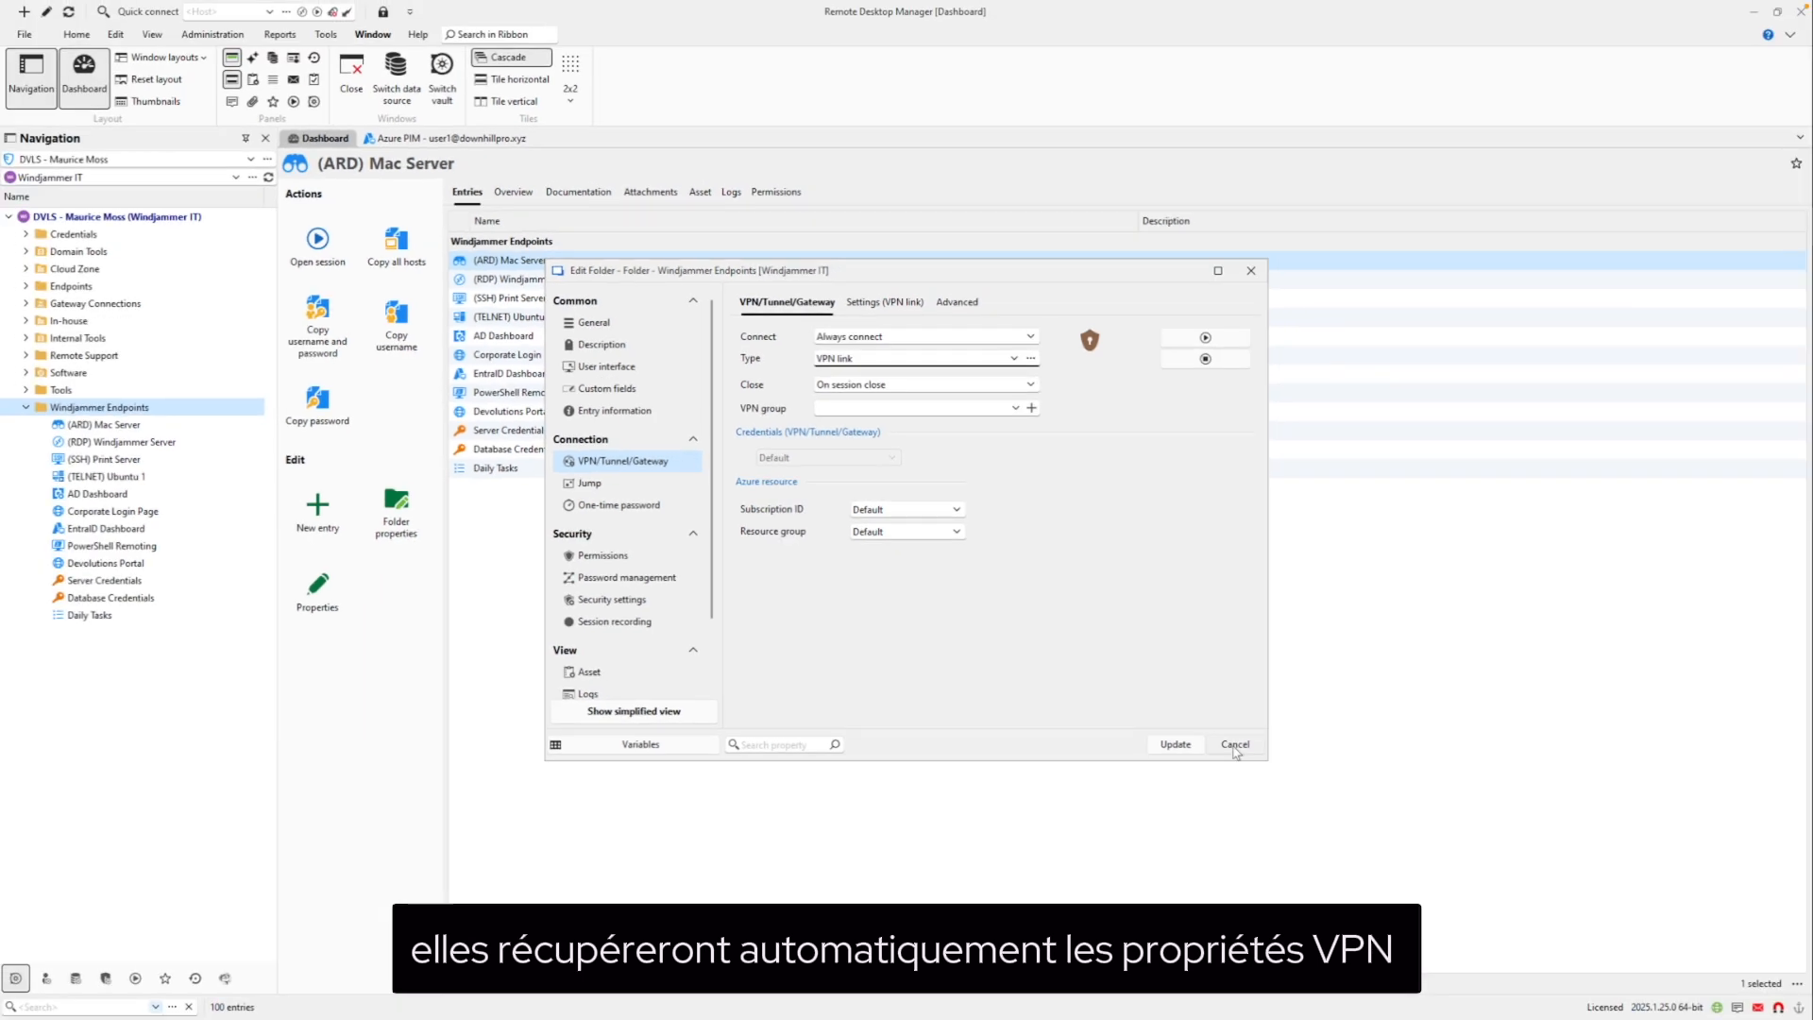
click(1345, 891)
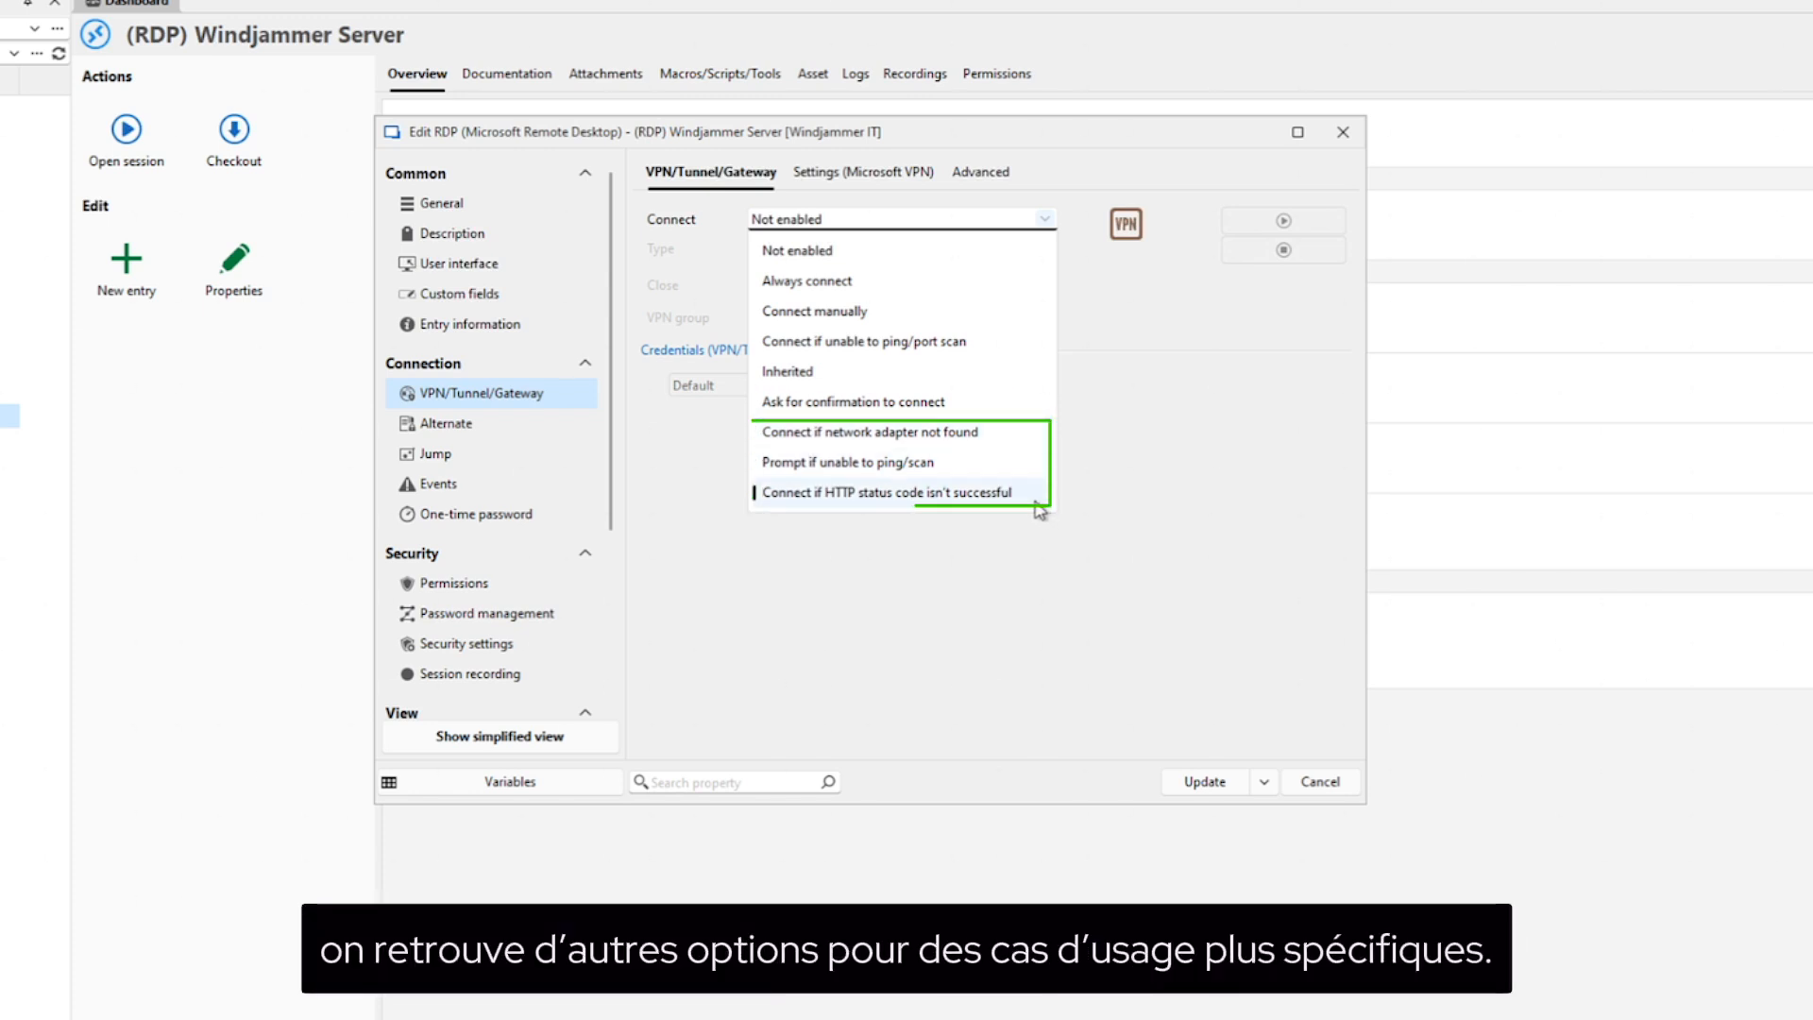
Set the RDP entry's VPN connection mode to Always connect and review the settings of the Azure Bastion type.
click(820, 282)
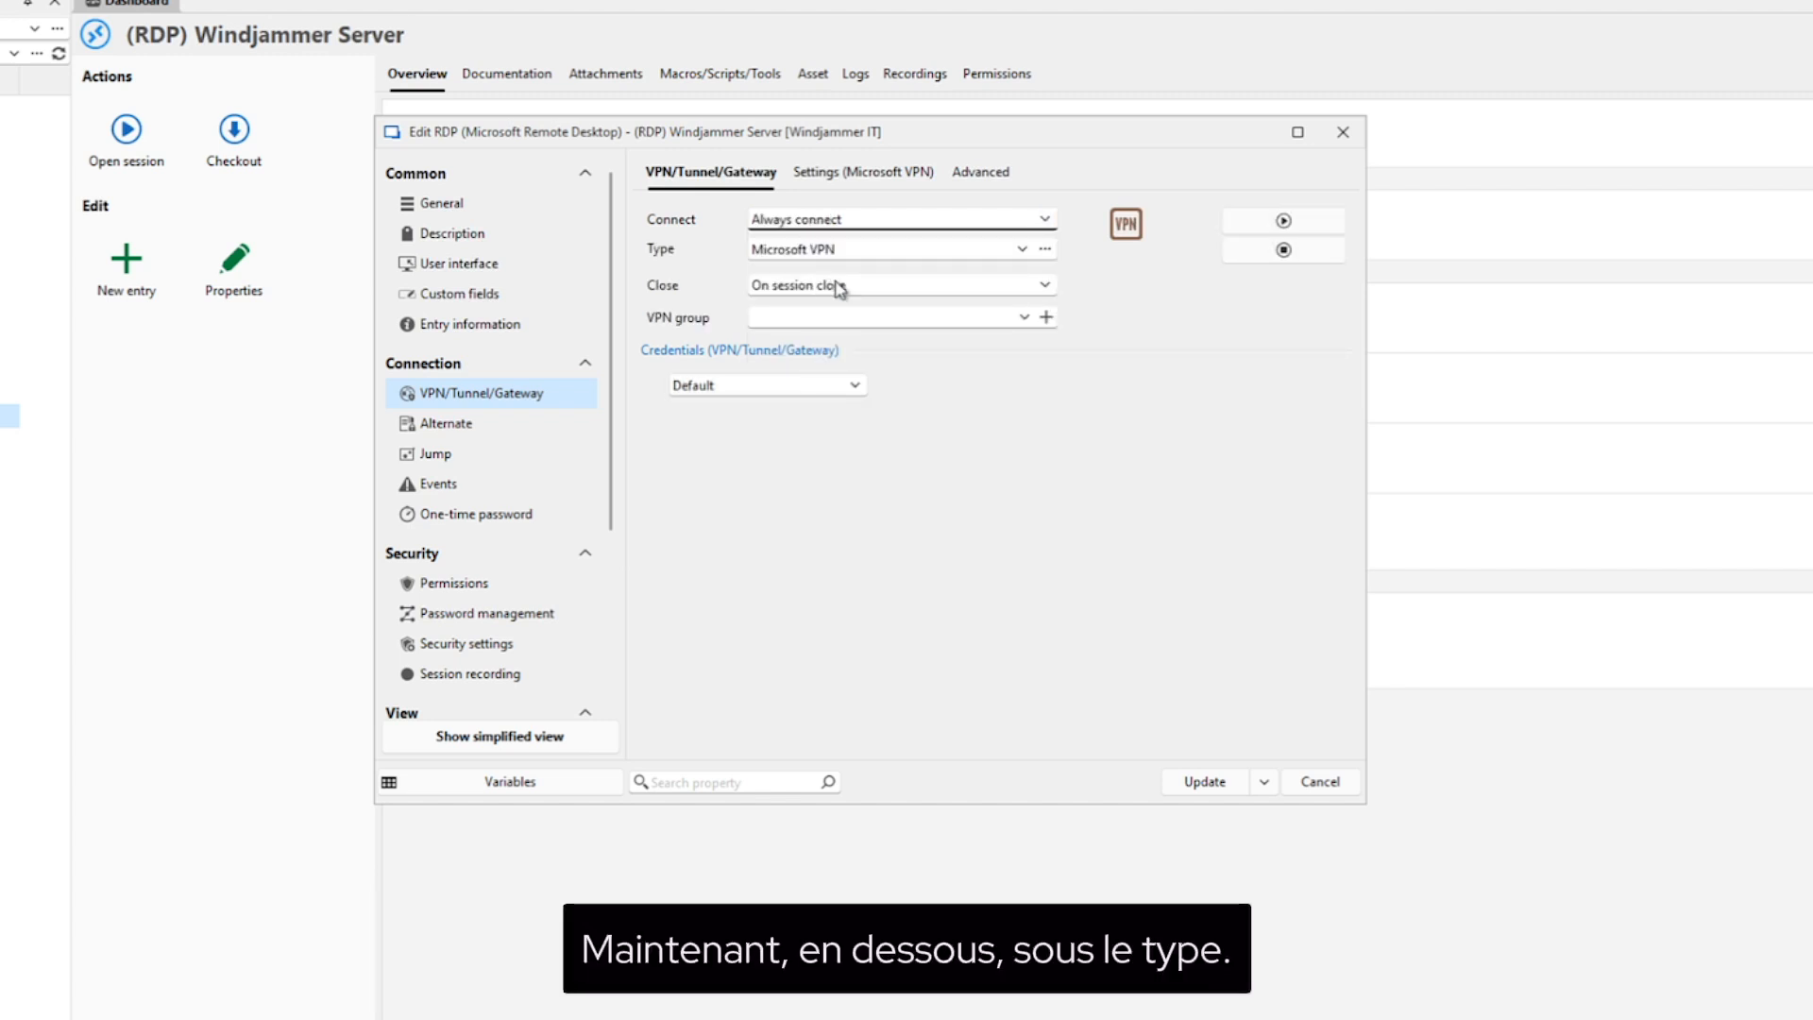
click(1022, 249)
click(818, 337)
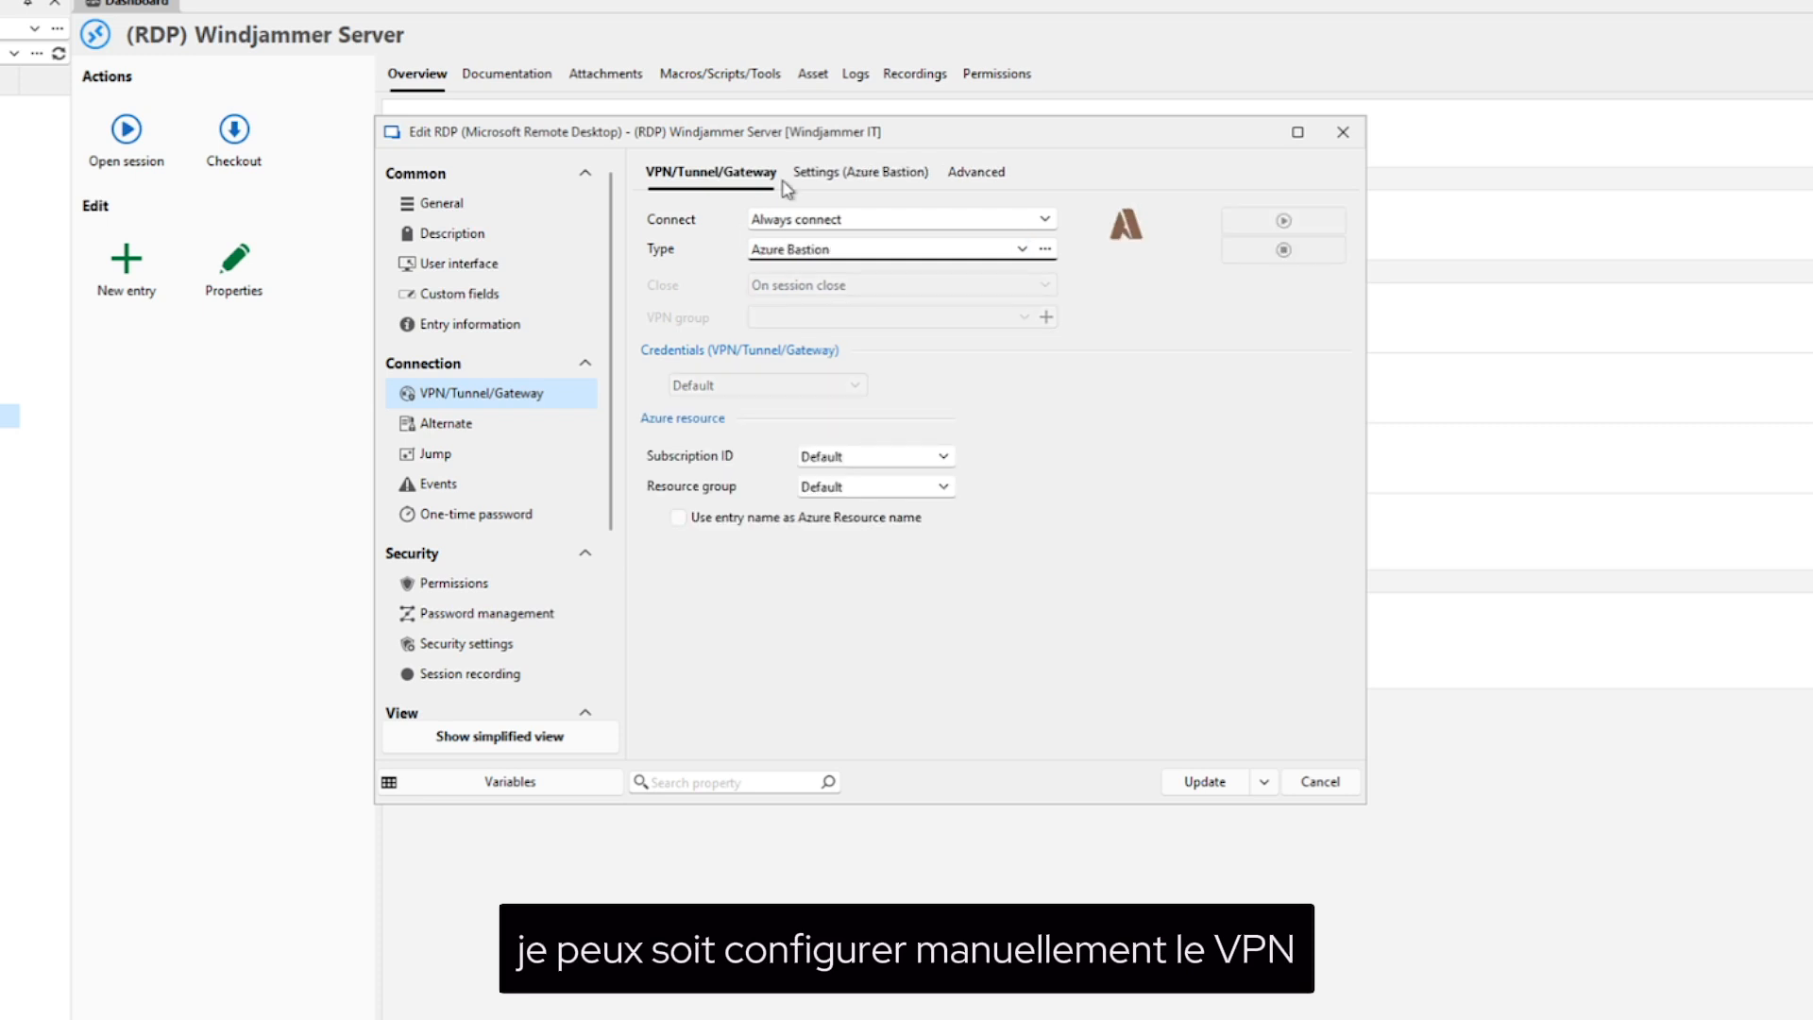
click(867, 175)
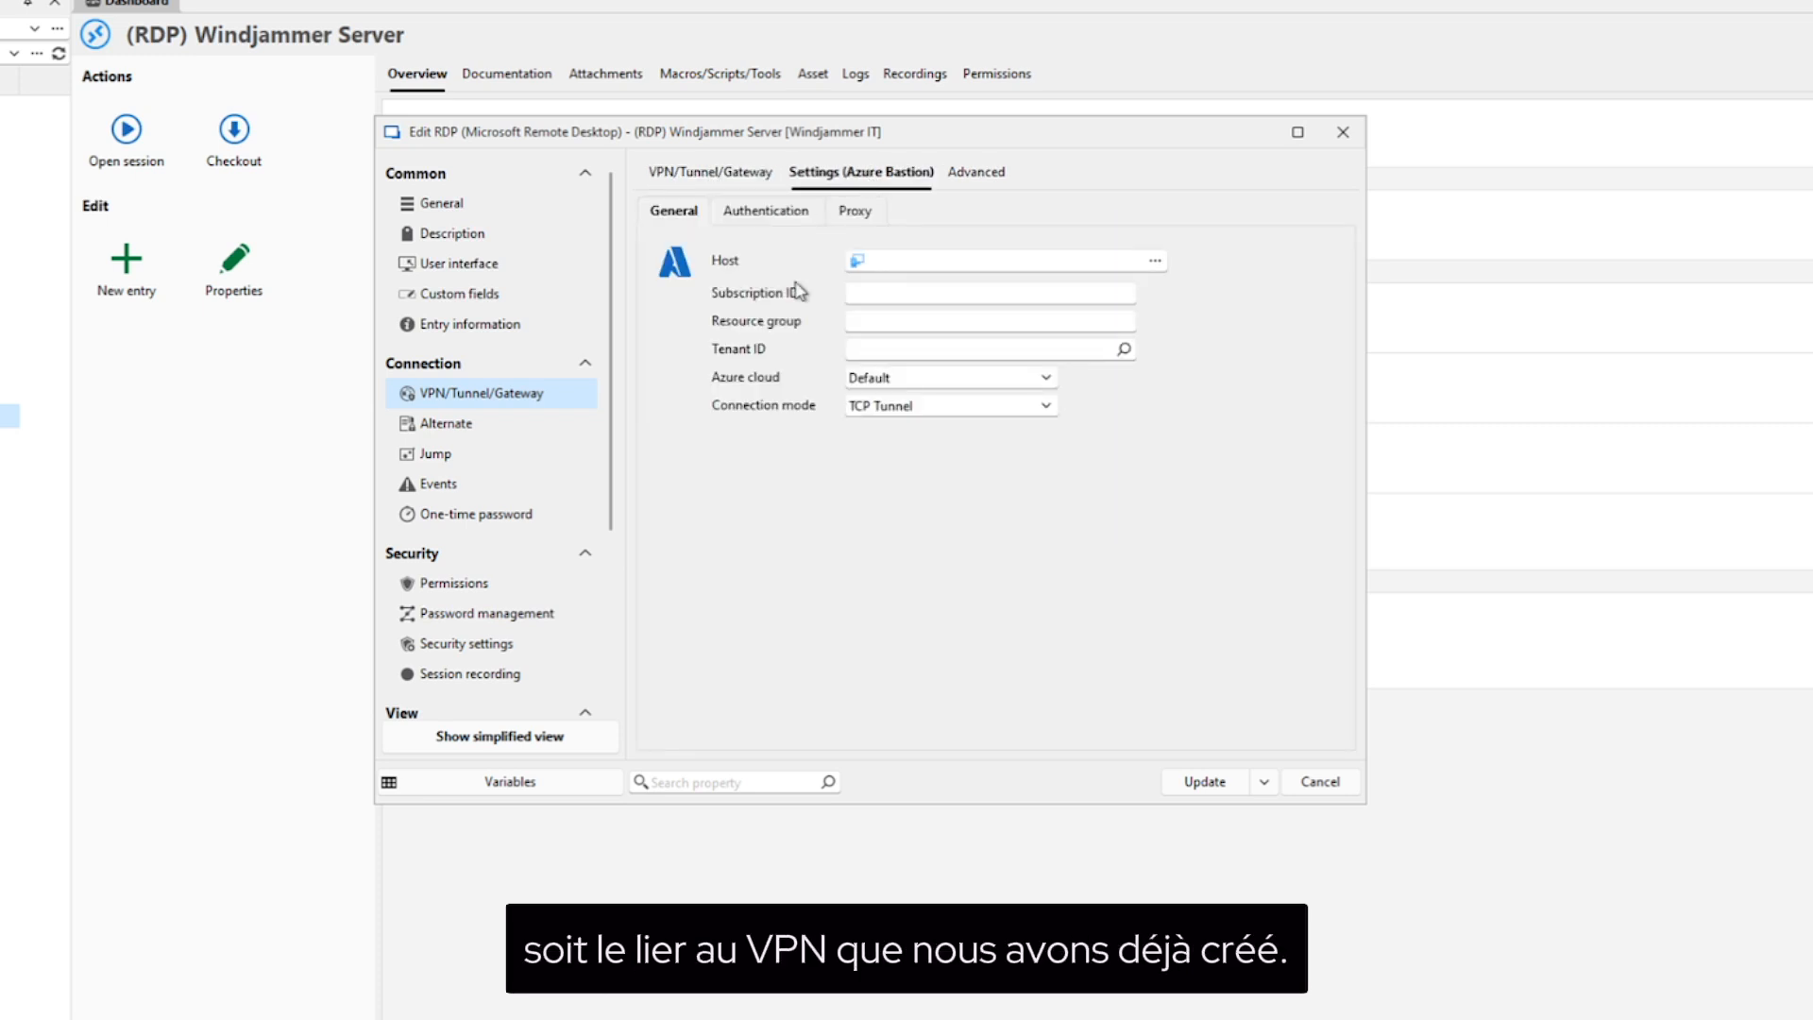
click(716, 176)
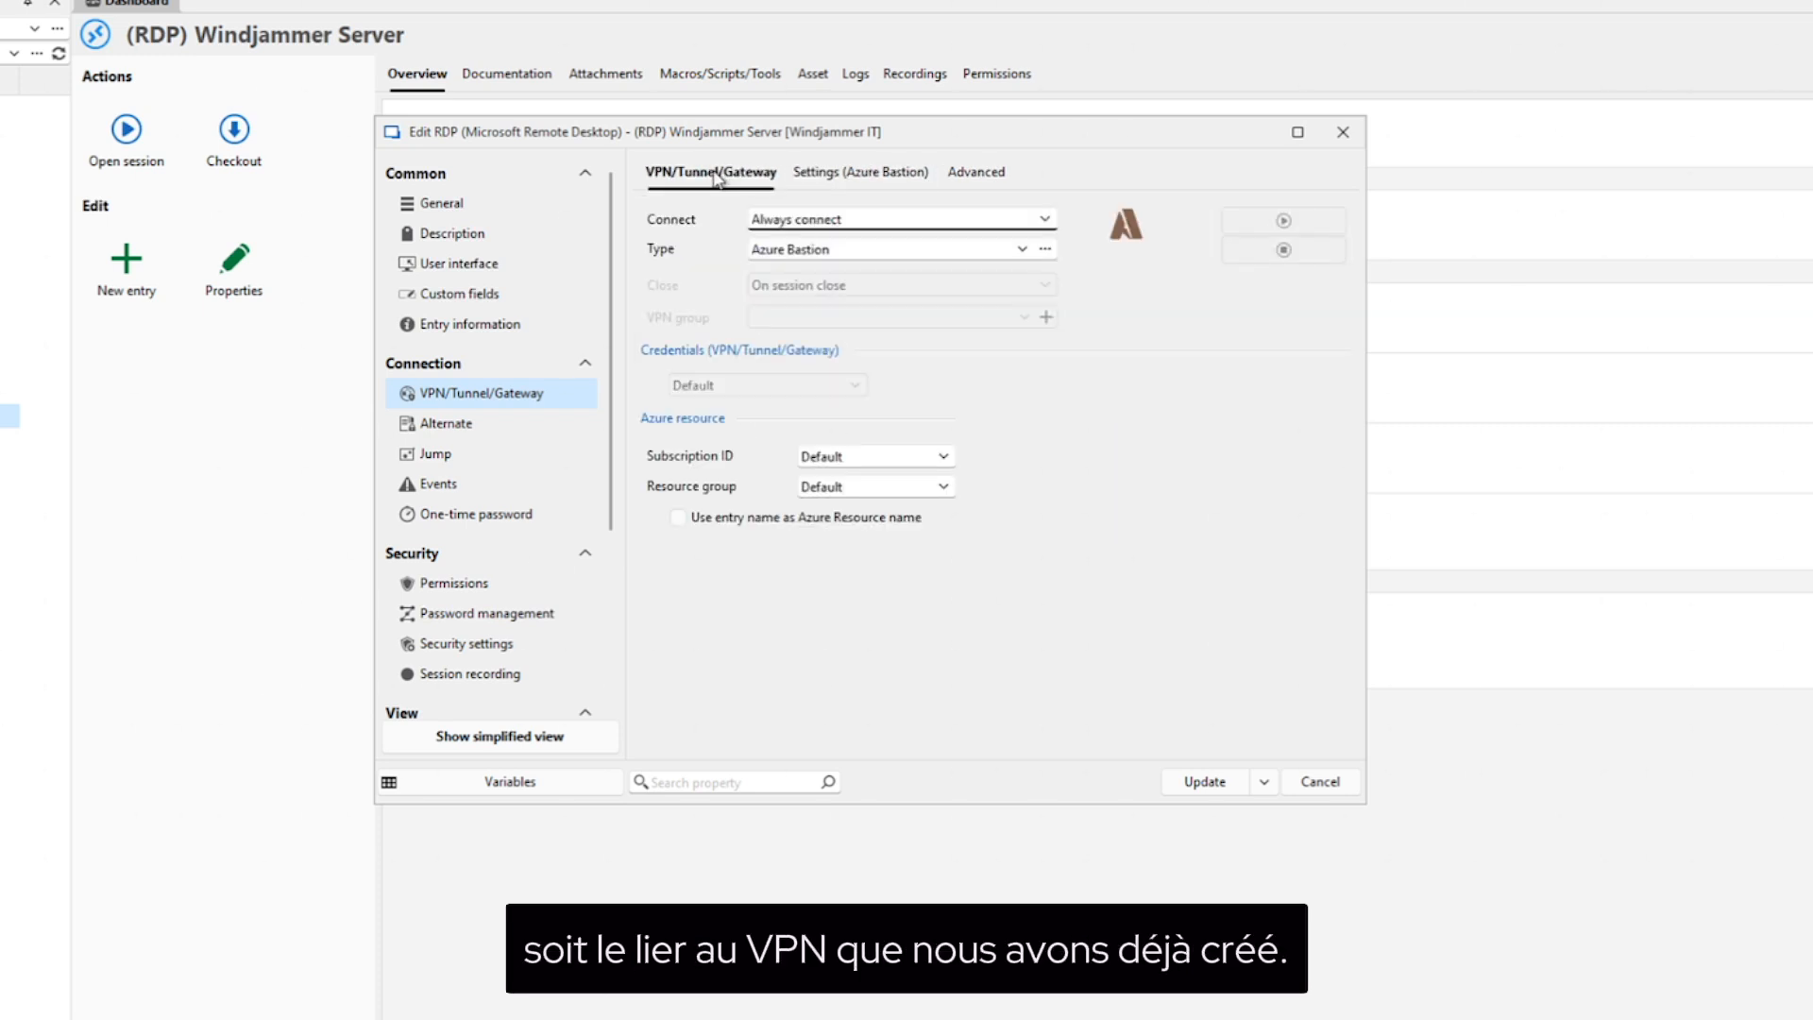
Set the RDP entry's VPN type to VPN link and select the existing VPN entry for Windows.
click(1021, 248)
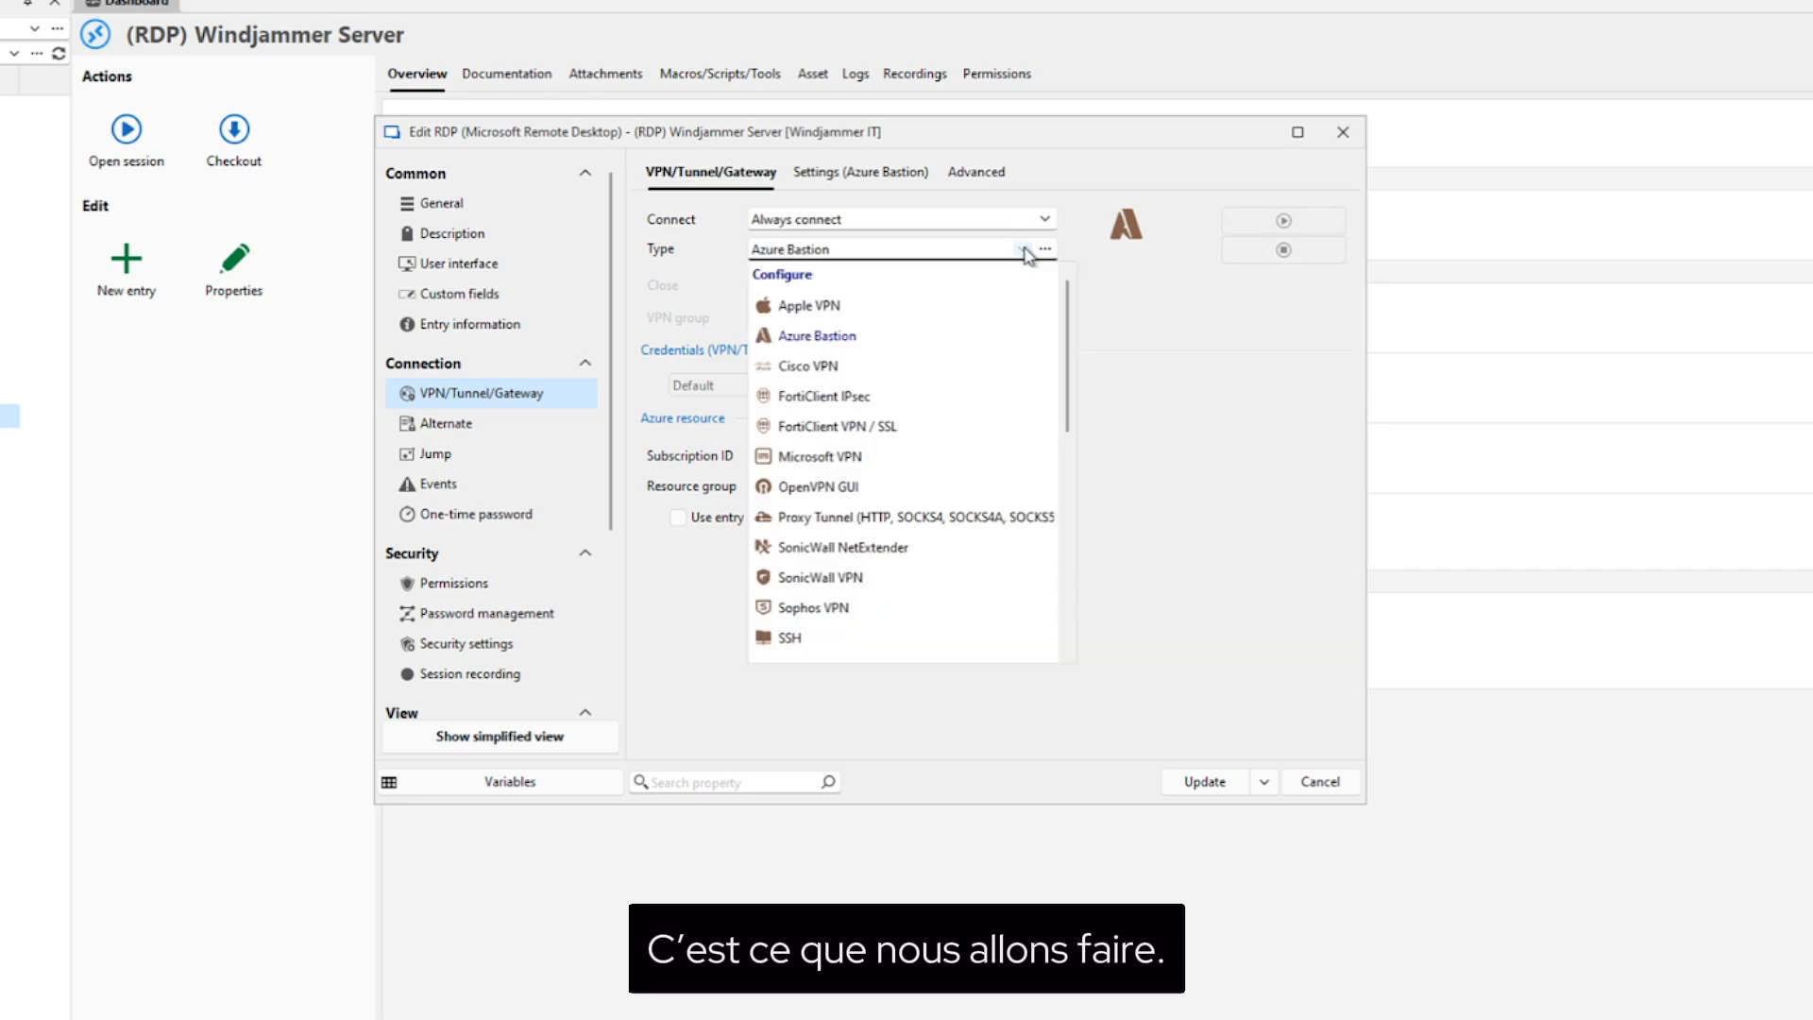
drag(1060, 319, 1052, 615)
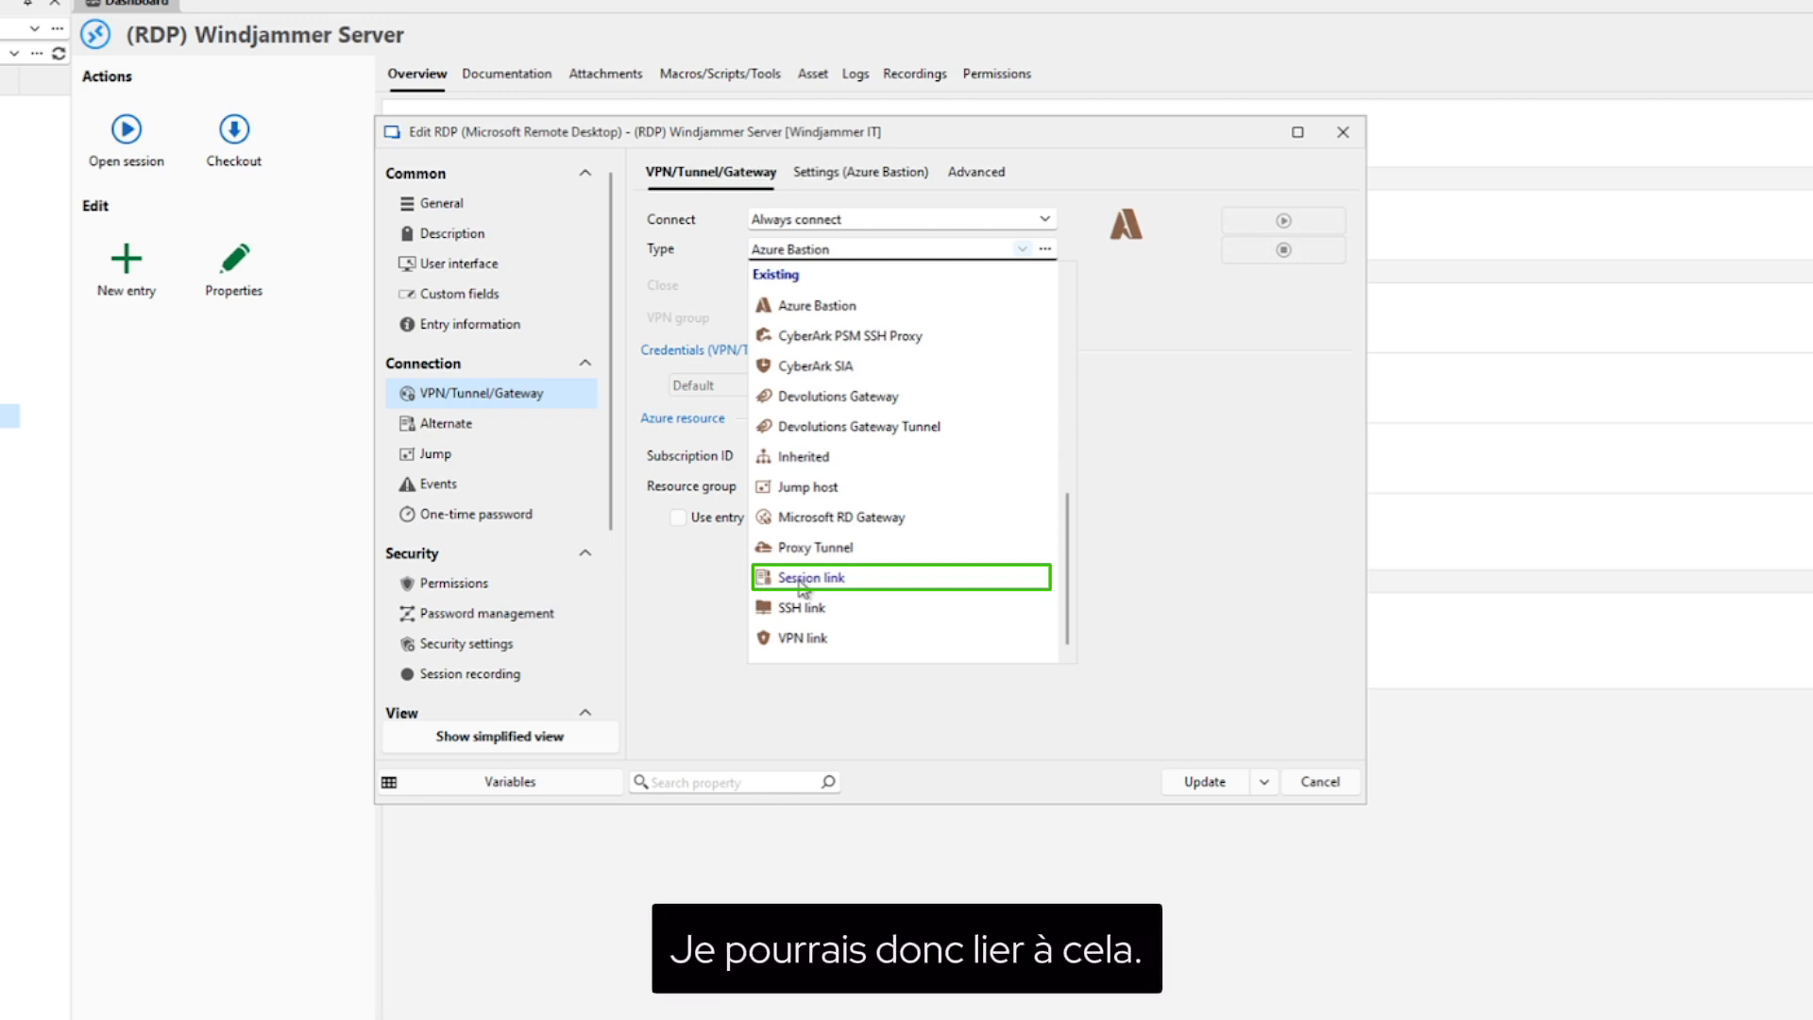
click(800, 640)
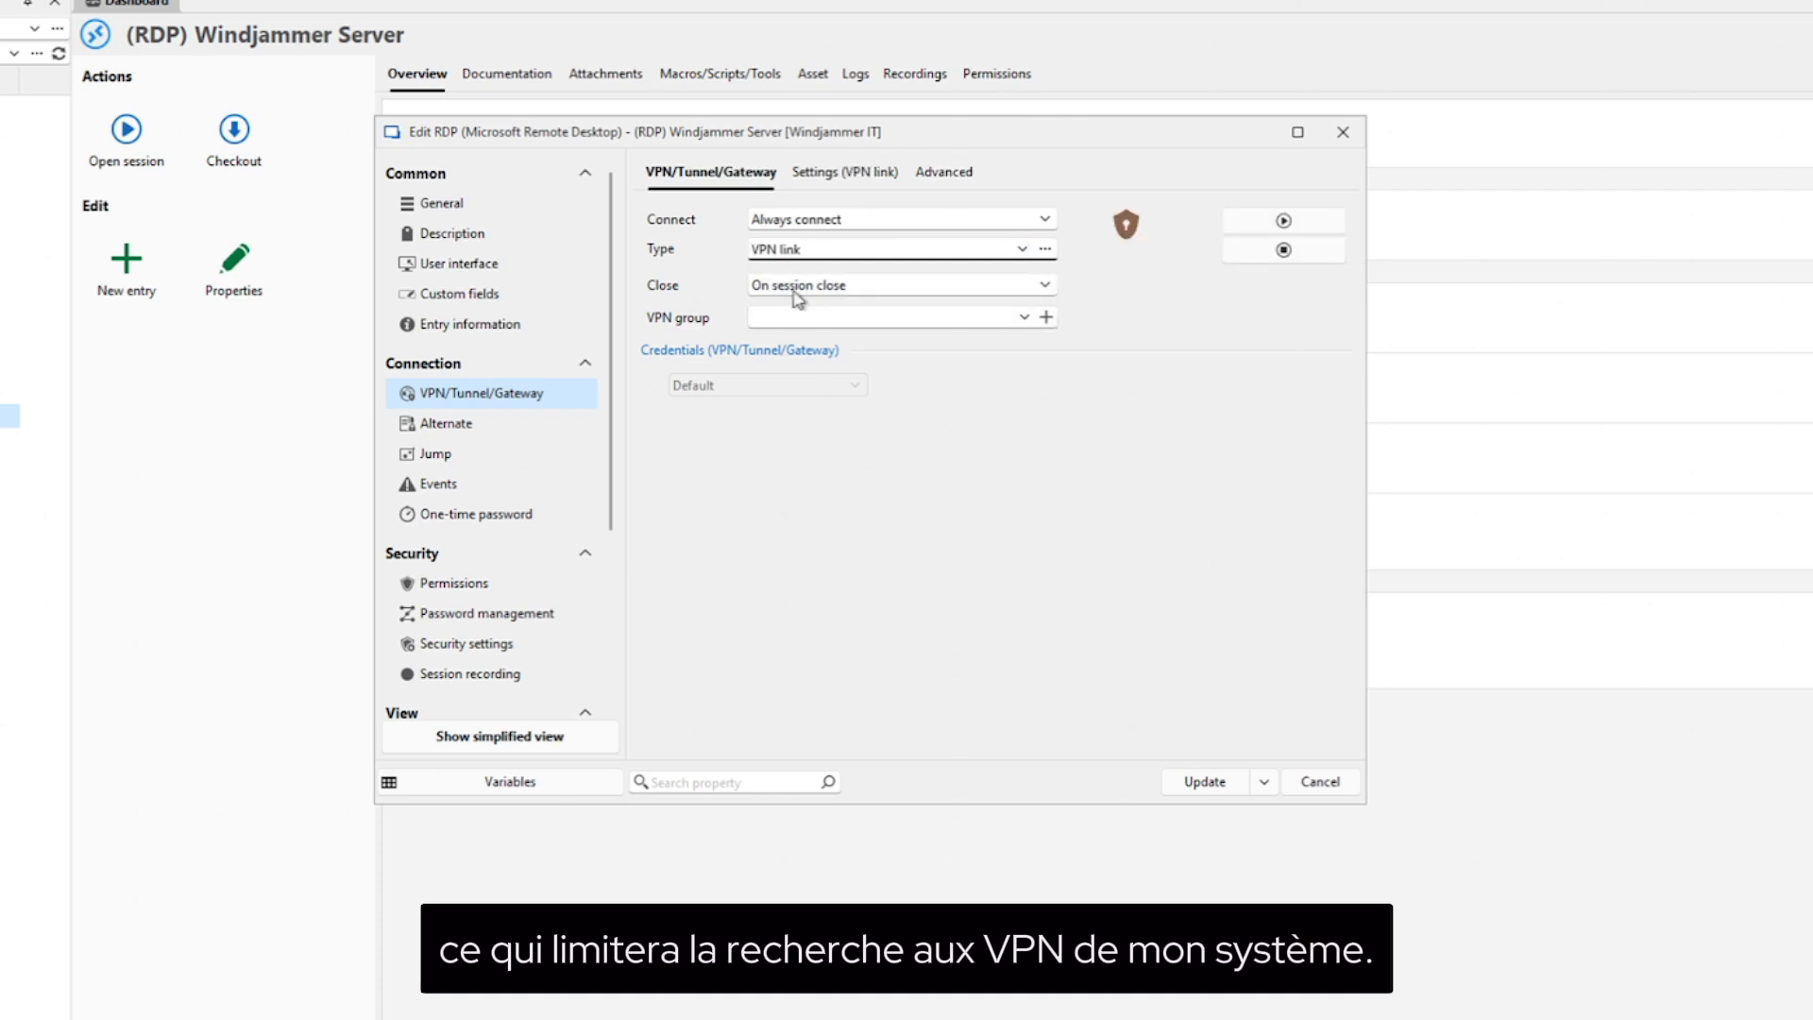
click(818, 180)
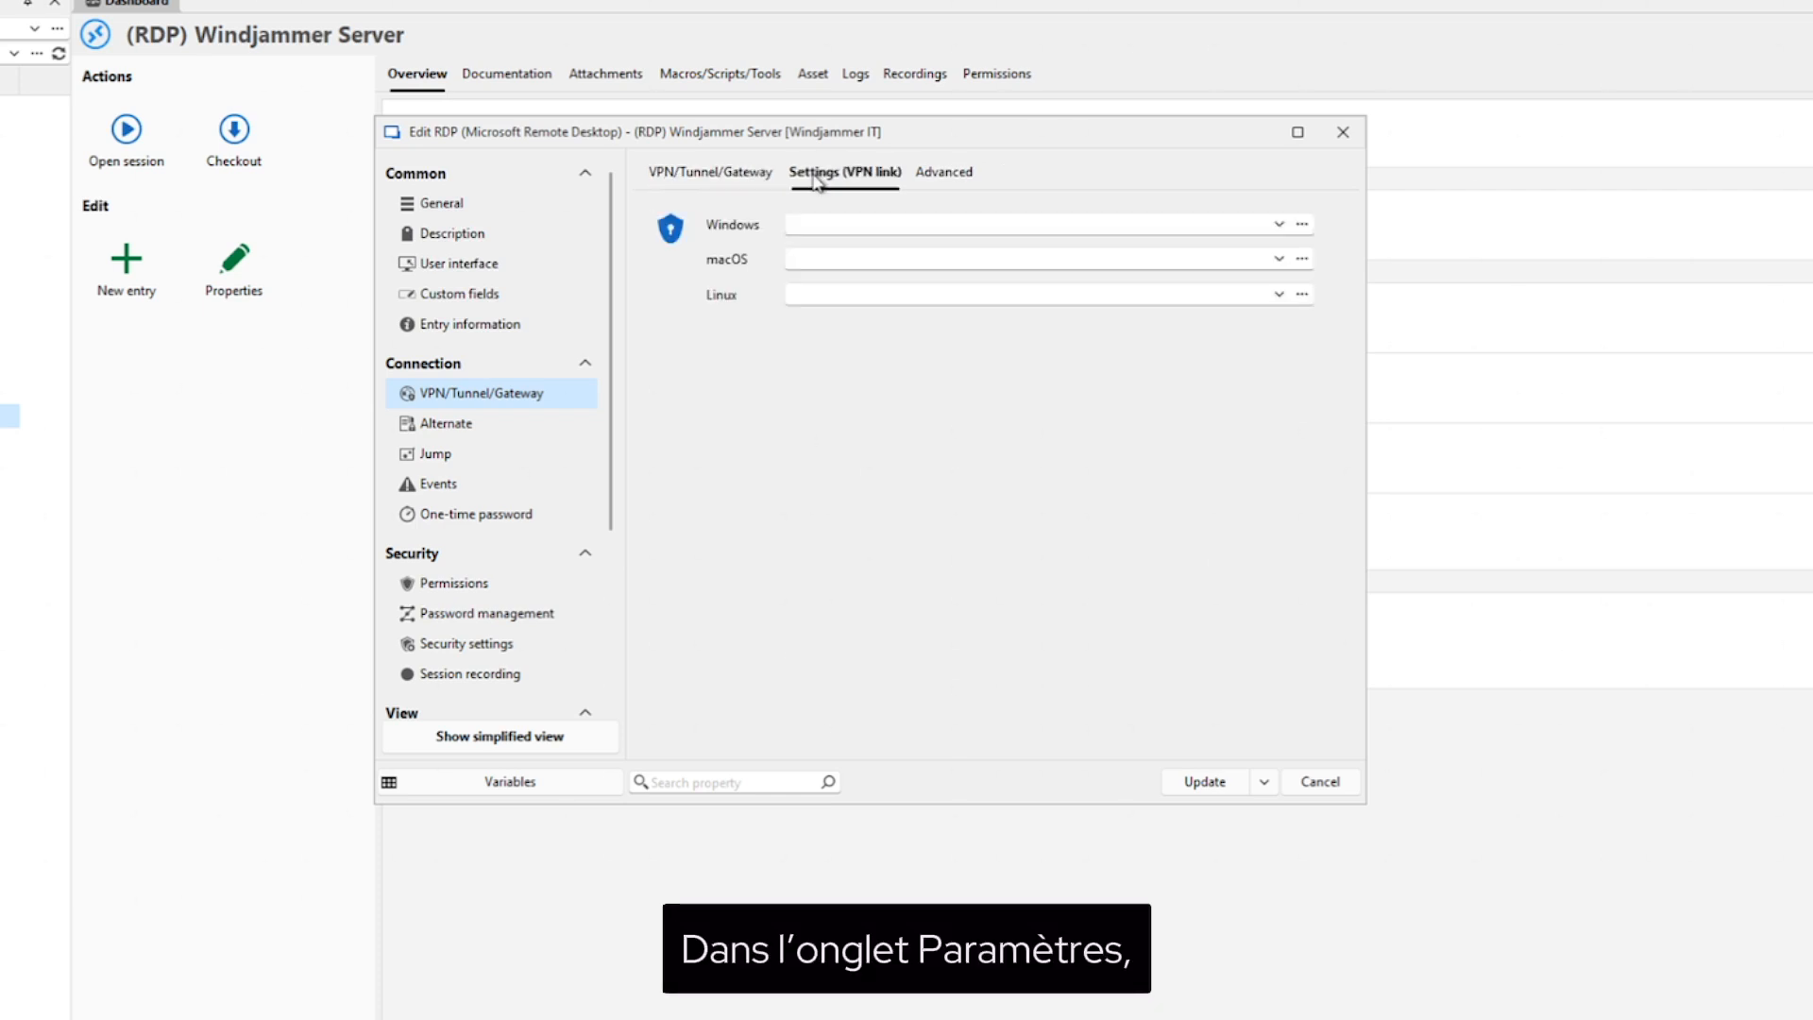
click(1282, 230)
click(853, 256)
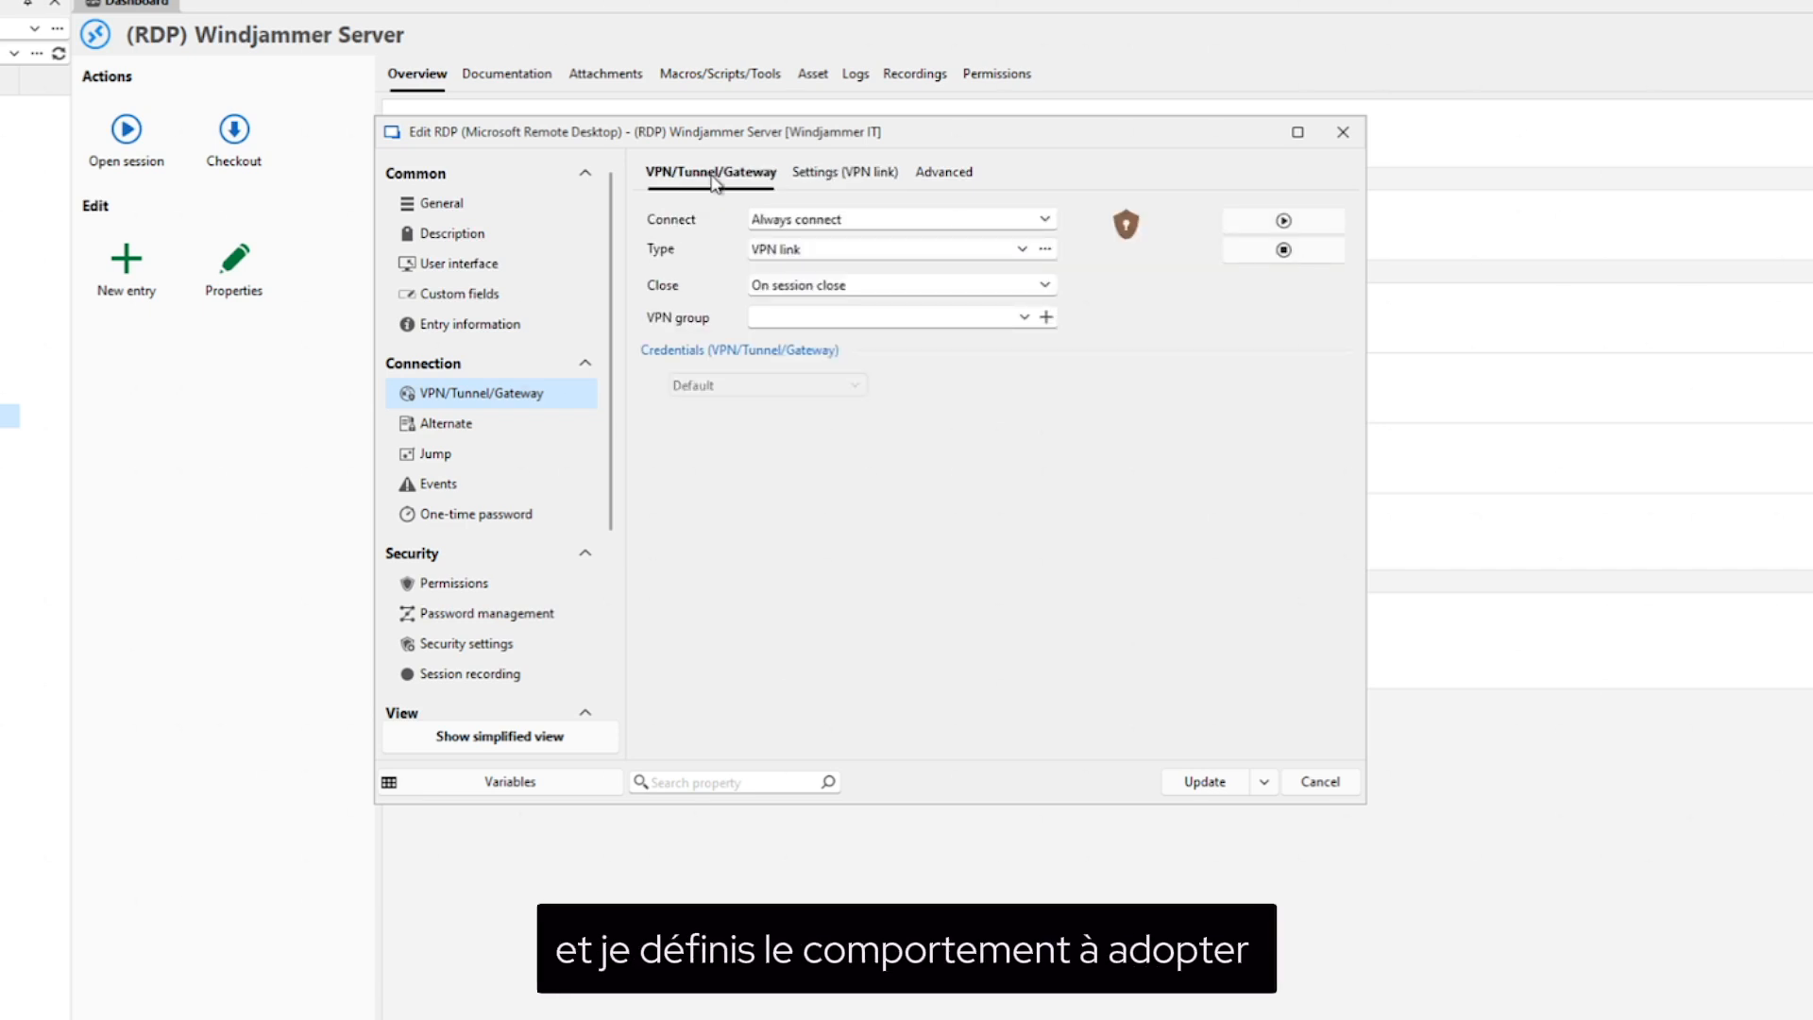
Set the VPN's close behaviour to Confirm disconnect and save the RDP entry.
click(1045, 286)
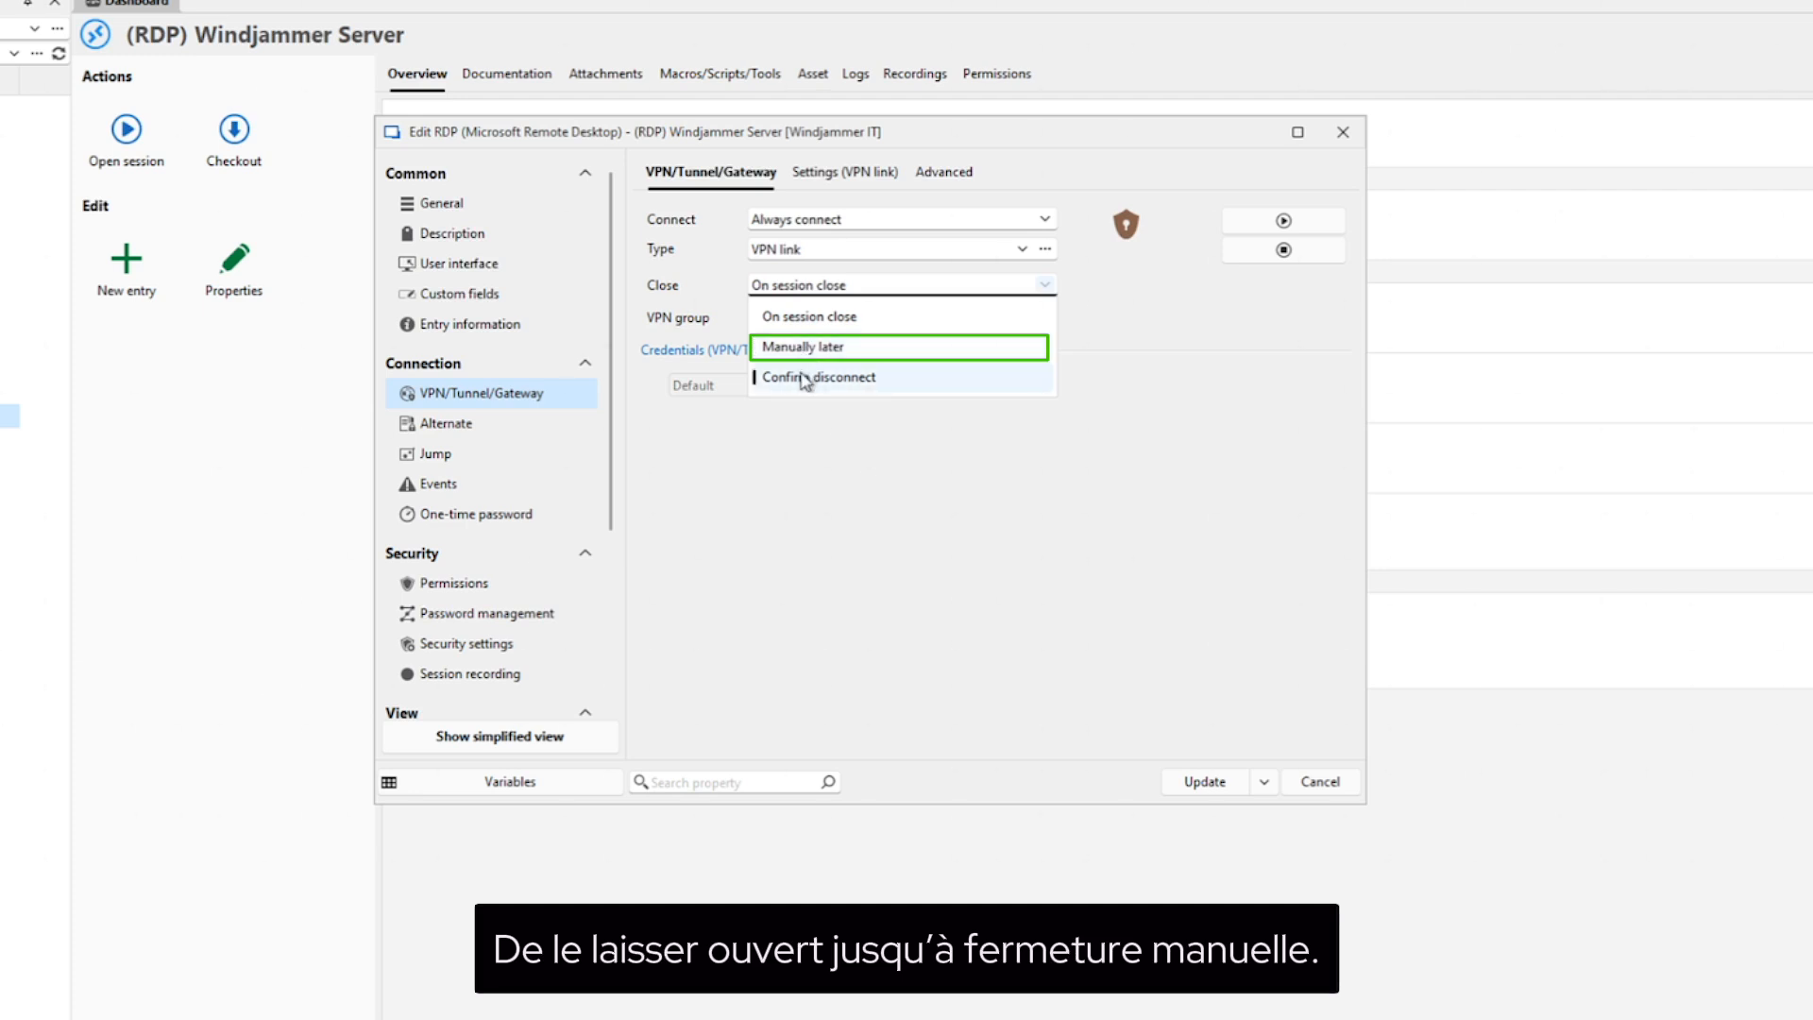
click(849, 380)
click(1167, 756)
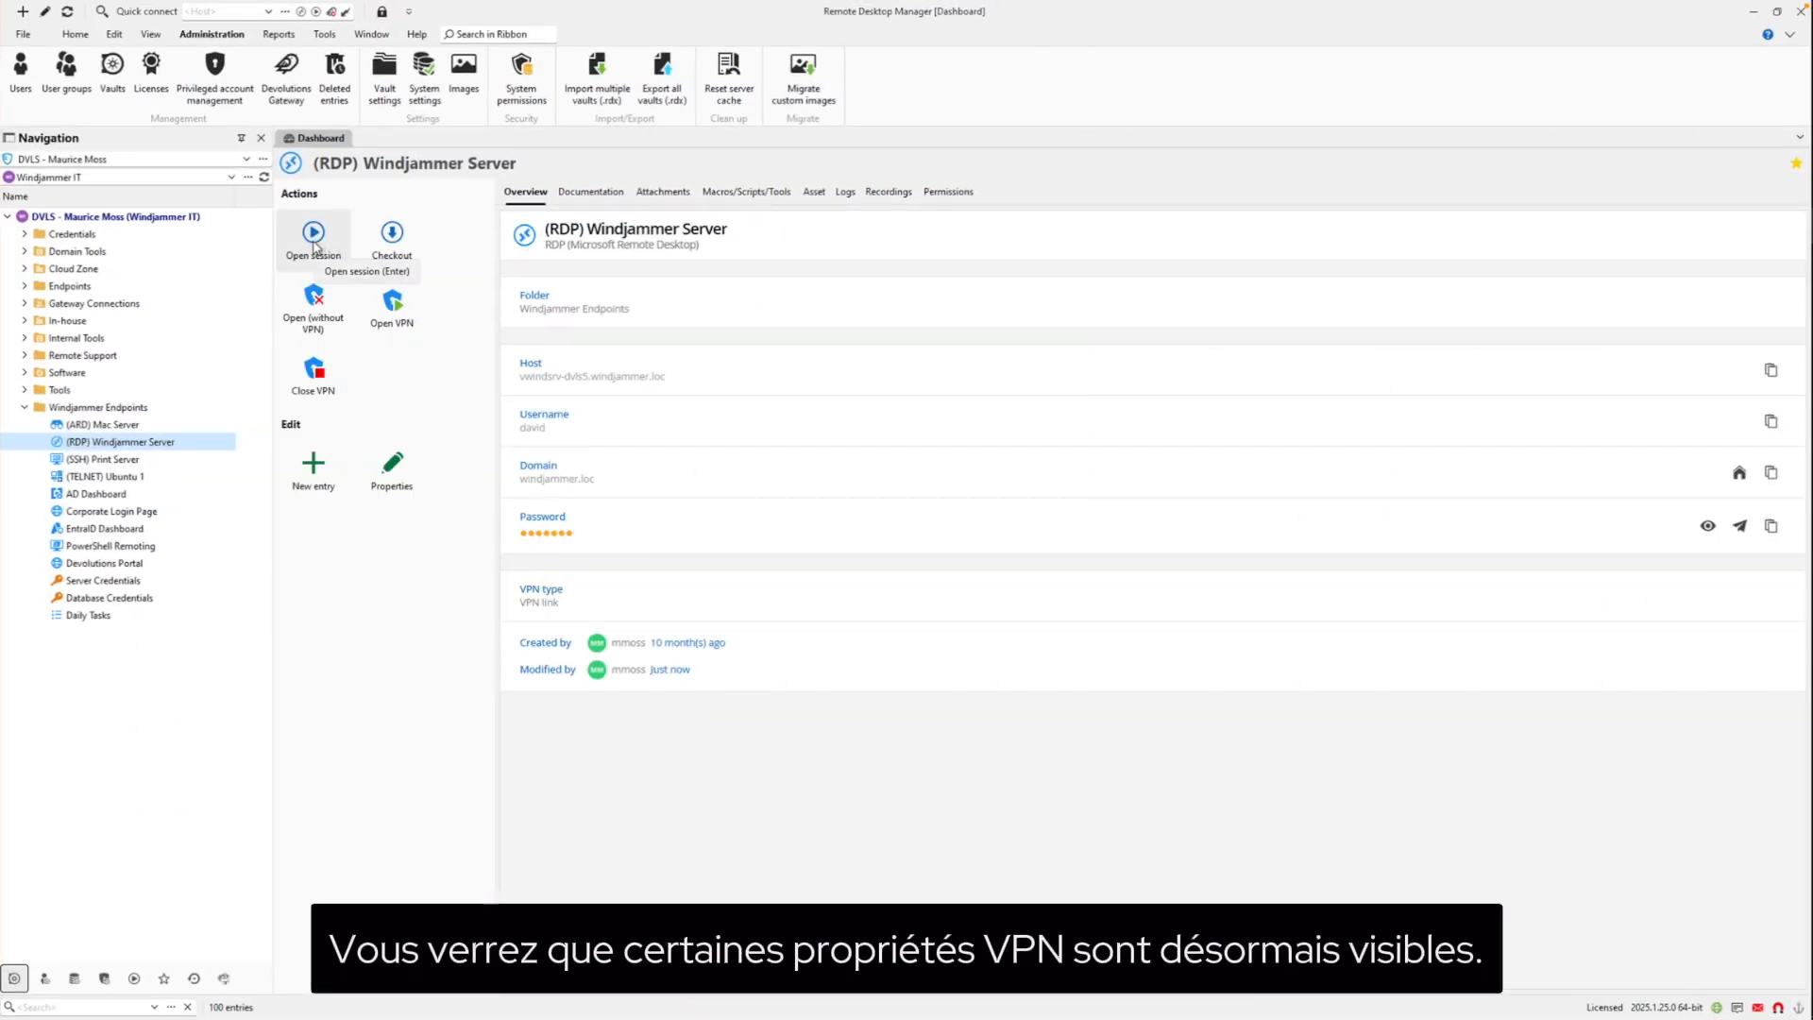
Open the (RDP) Windjammer Server session through the VPN, using the personal account credential from the user vault's Windjammer folder.
click(314, 245)
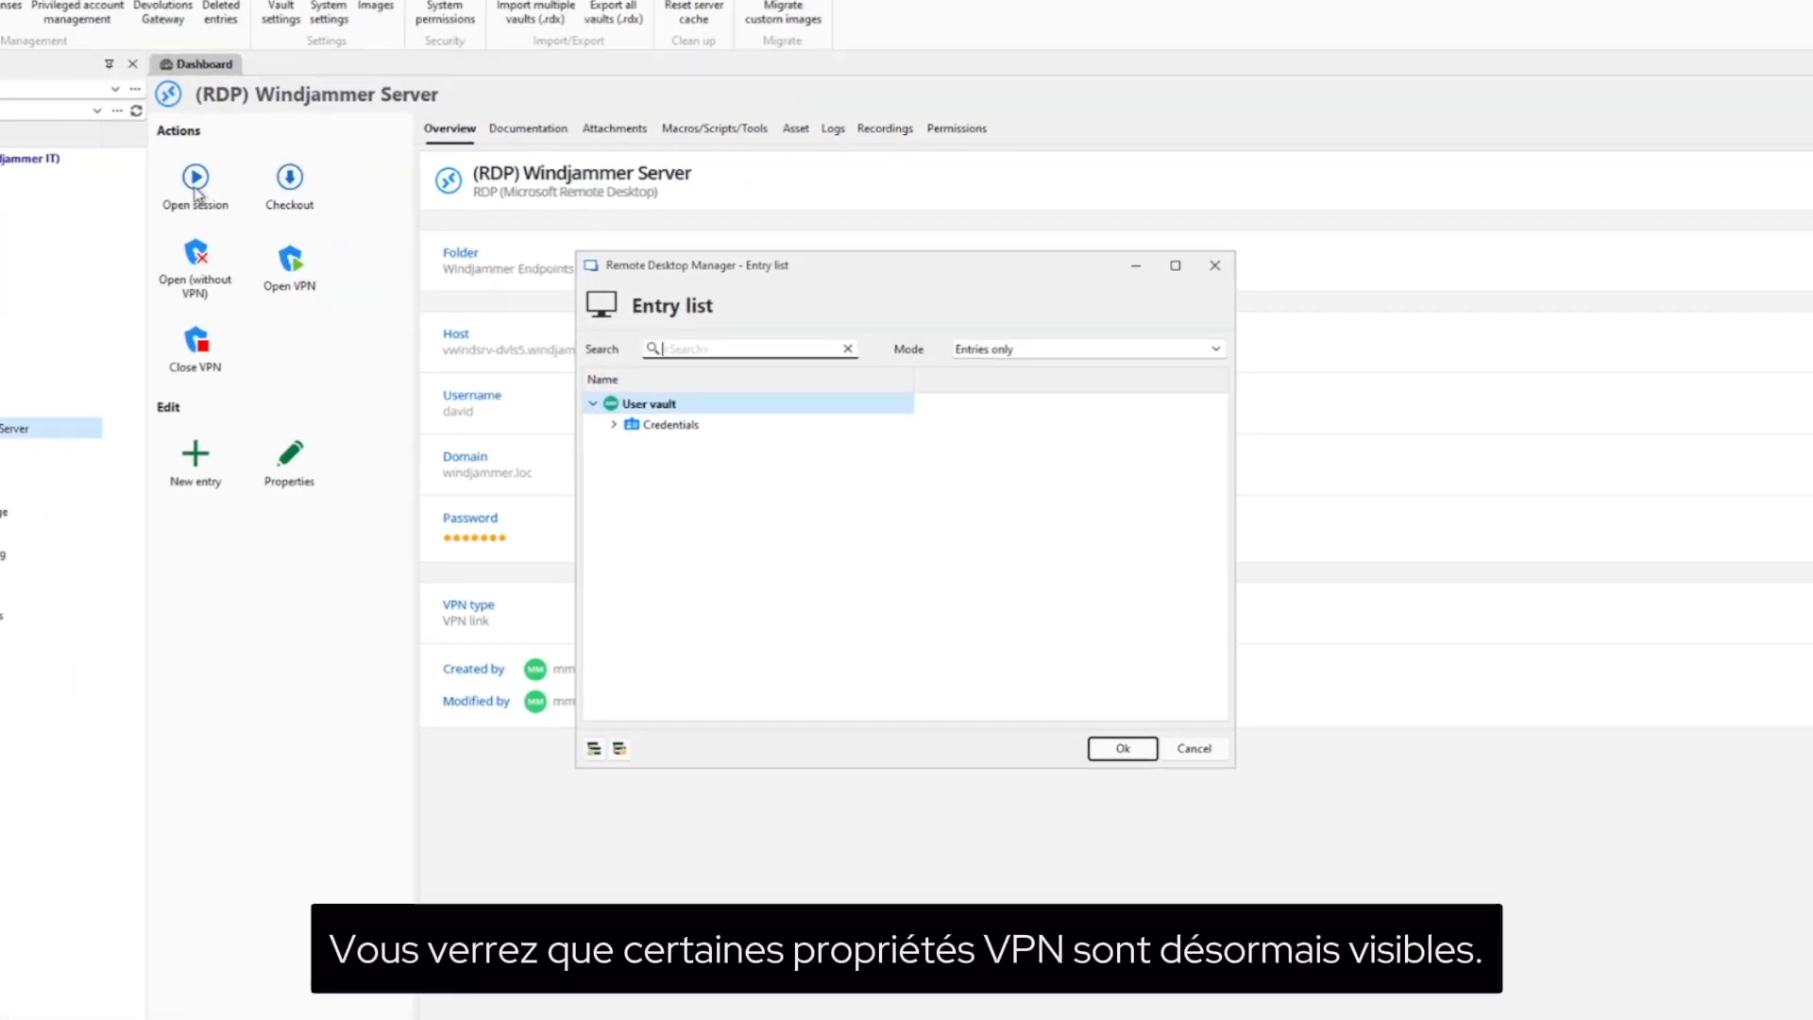
click(572, 413)
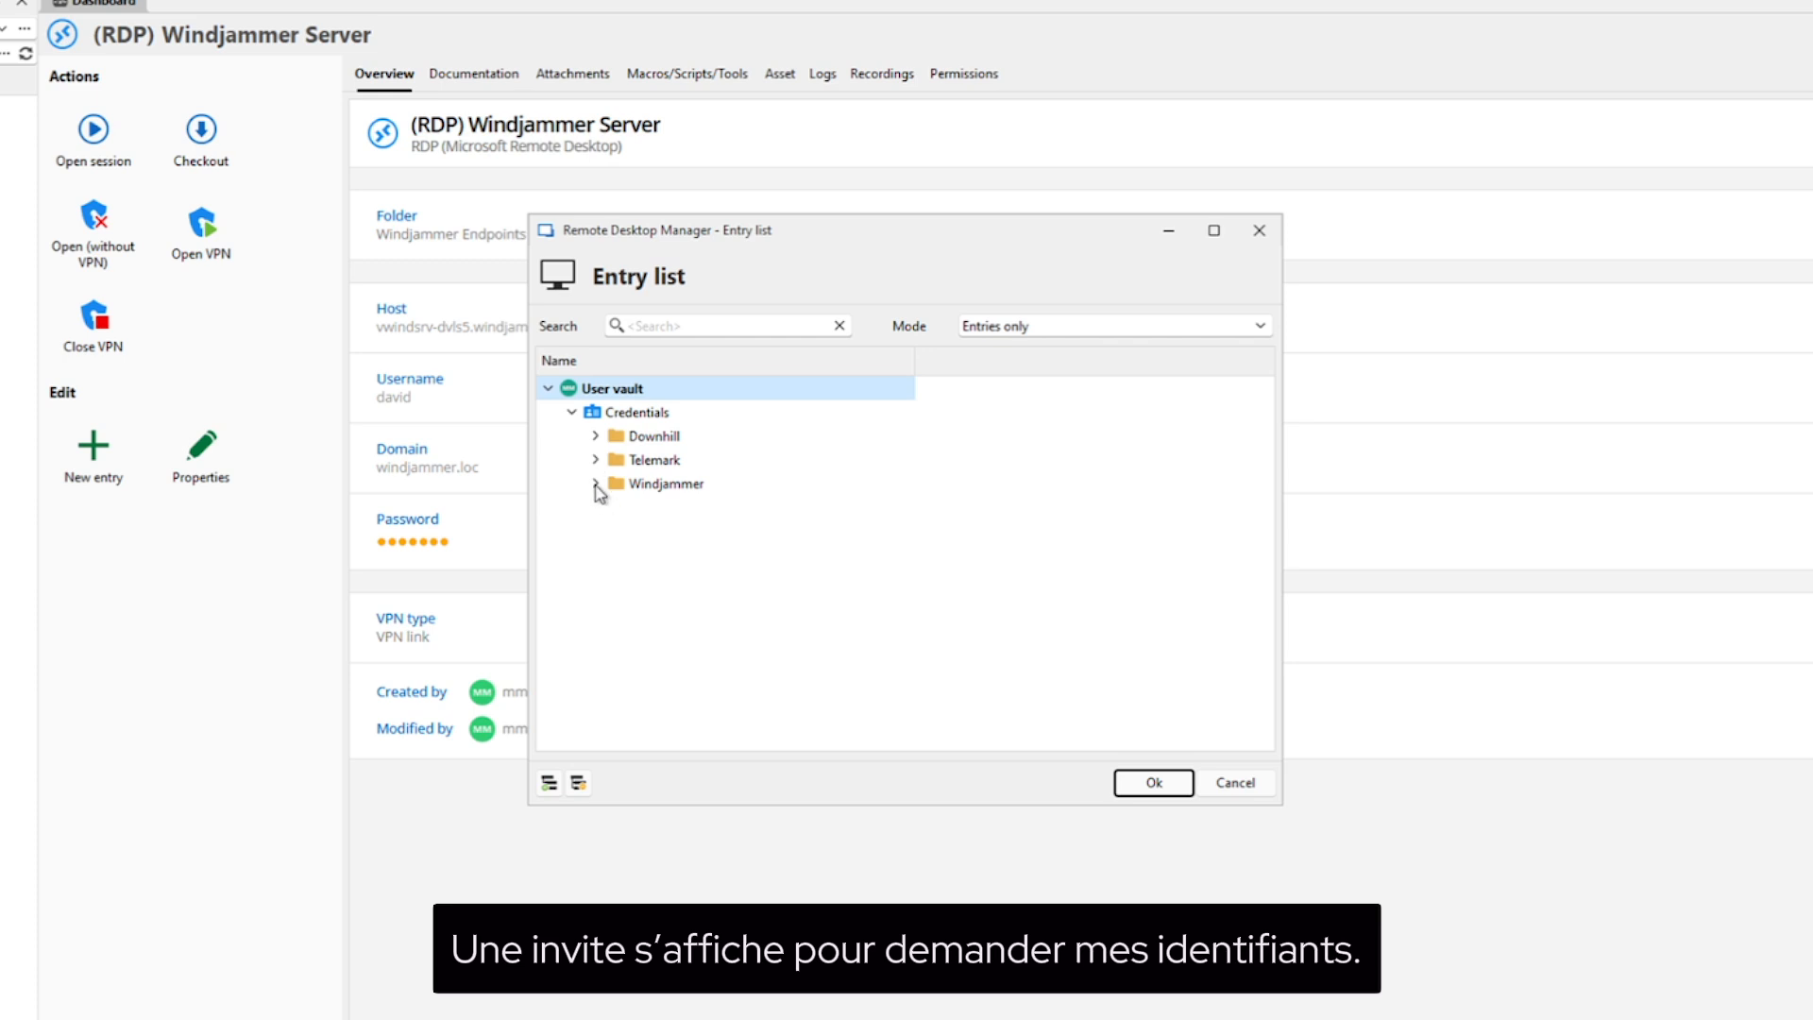
click(595, 483)
click(678, 557)
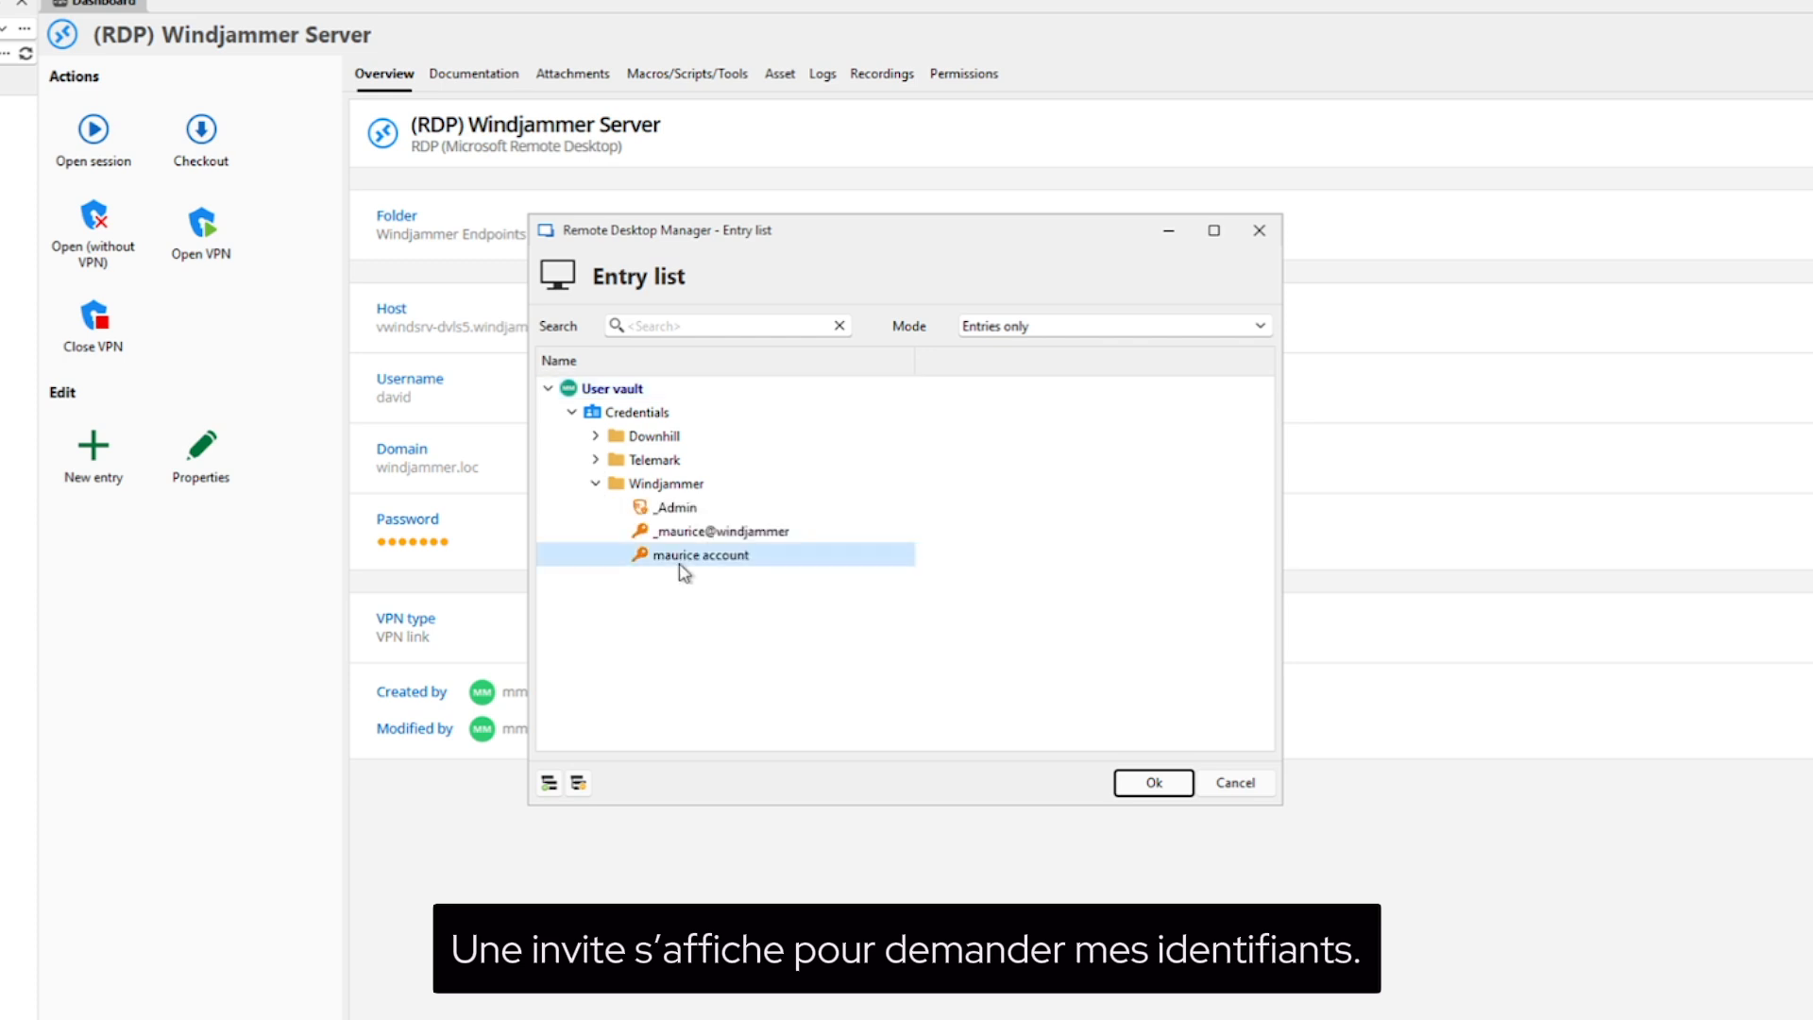
click(1154, 782)
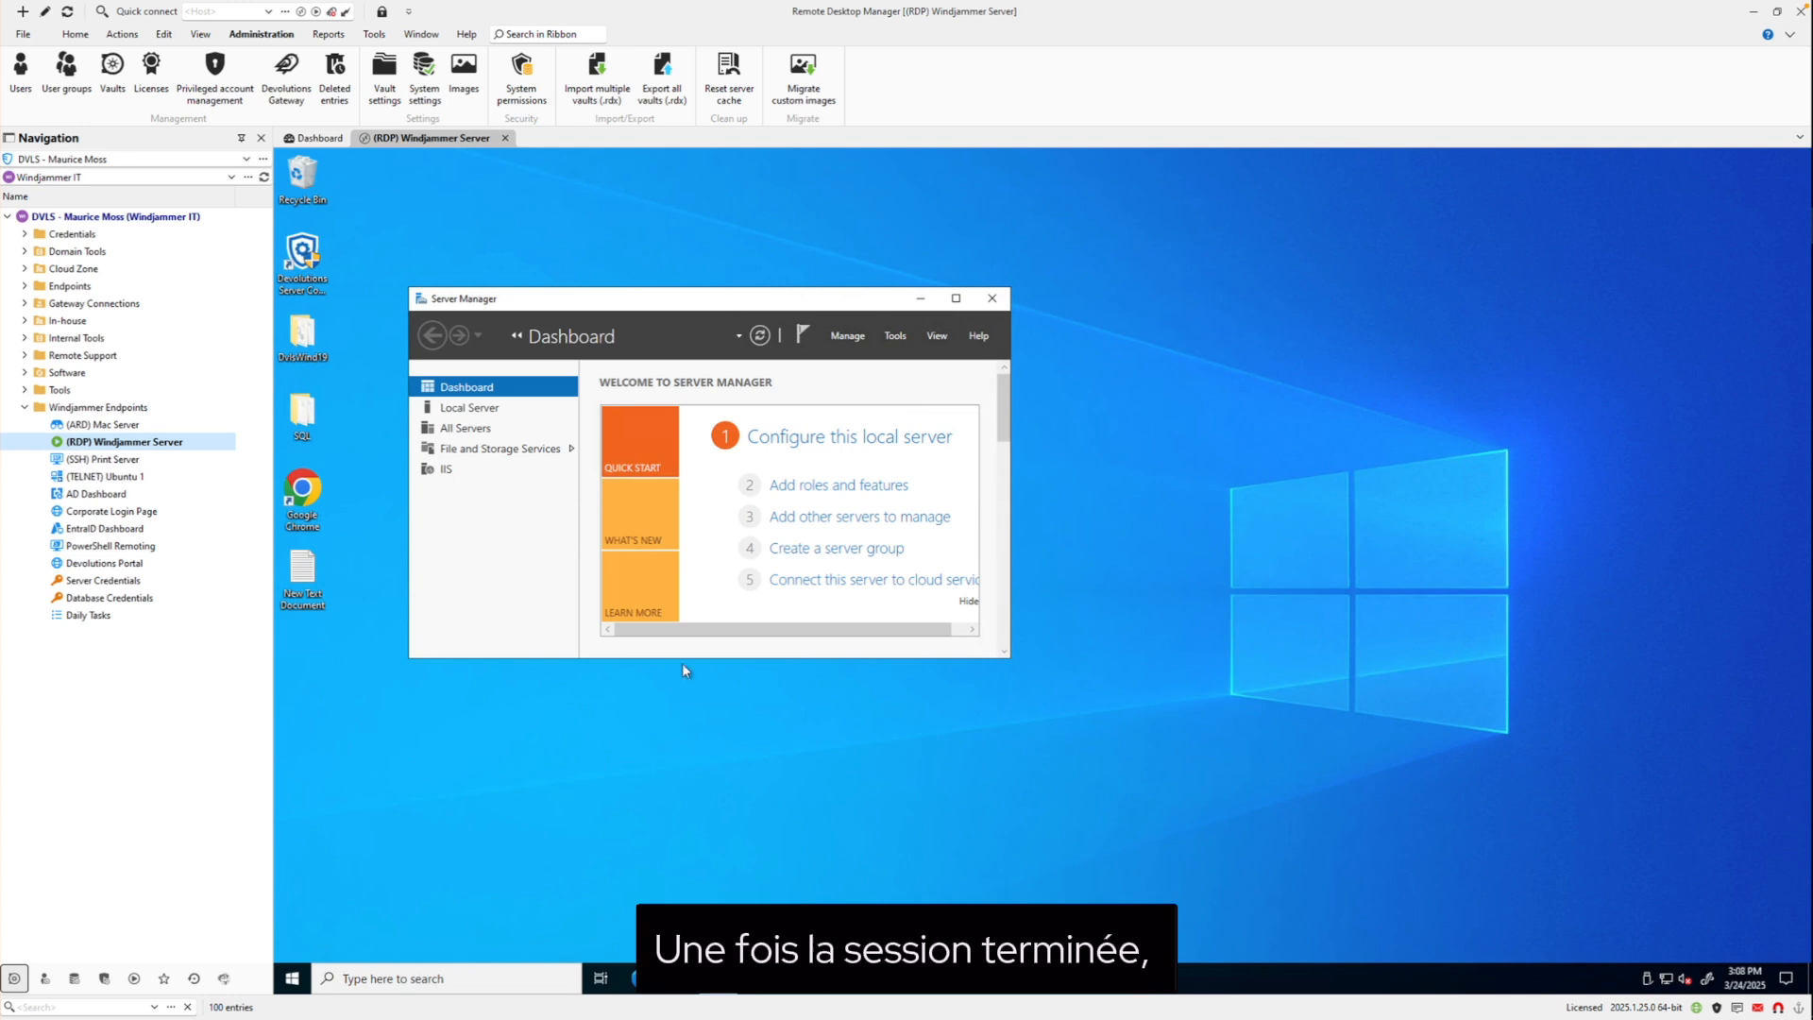
Close the (RDP) Windjammer Server session and its Windjammer VPN connection.
click(505, 137)
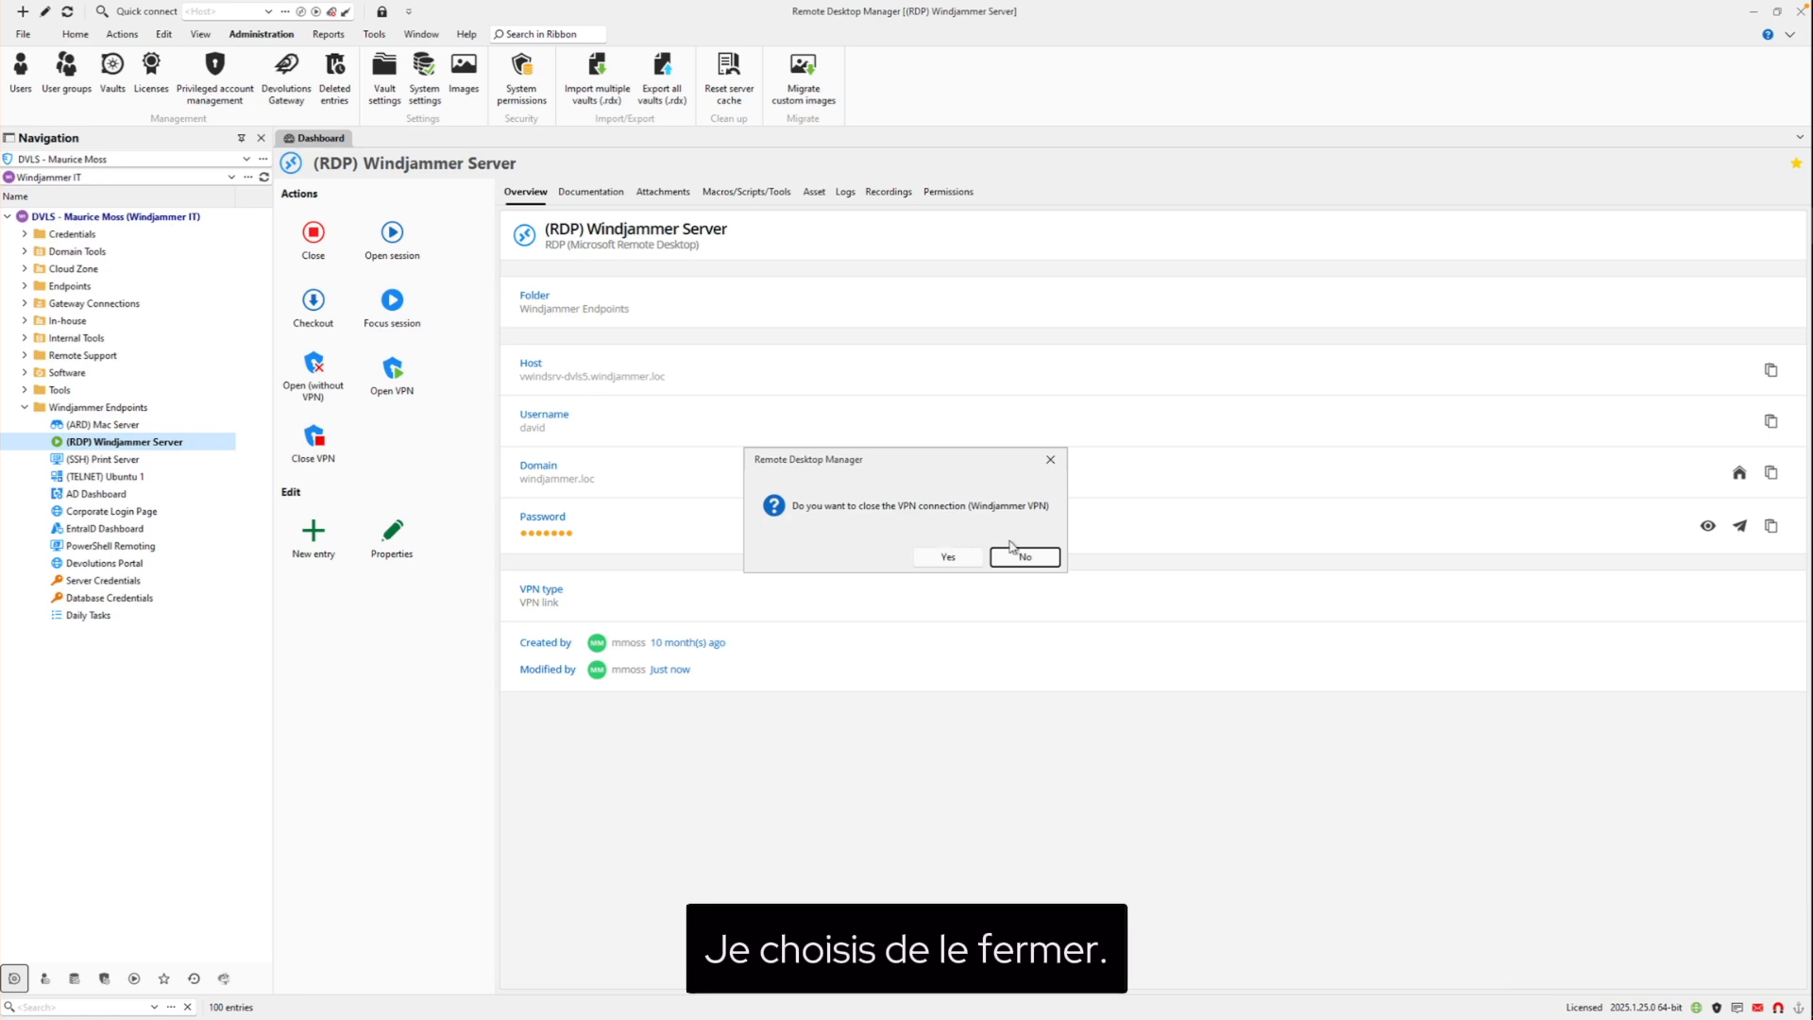
click(944, 558)
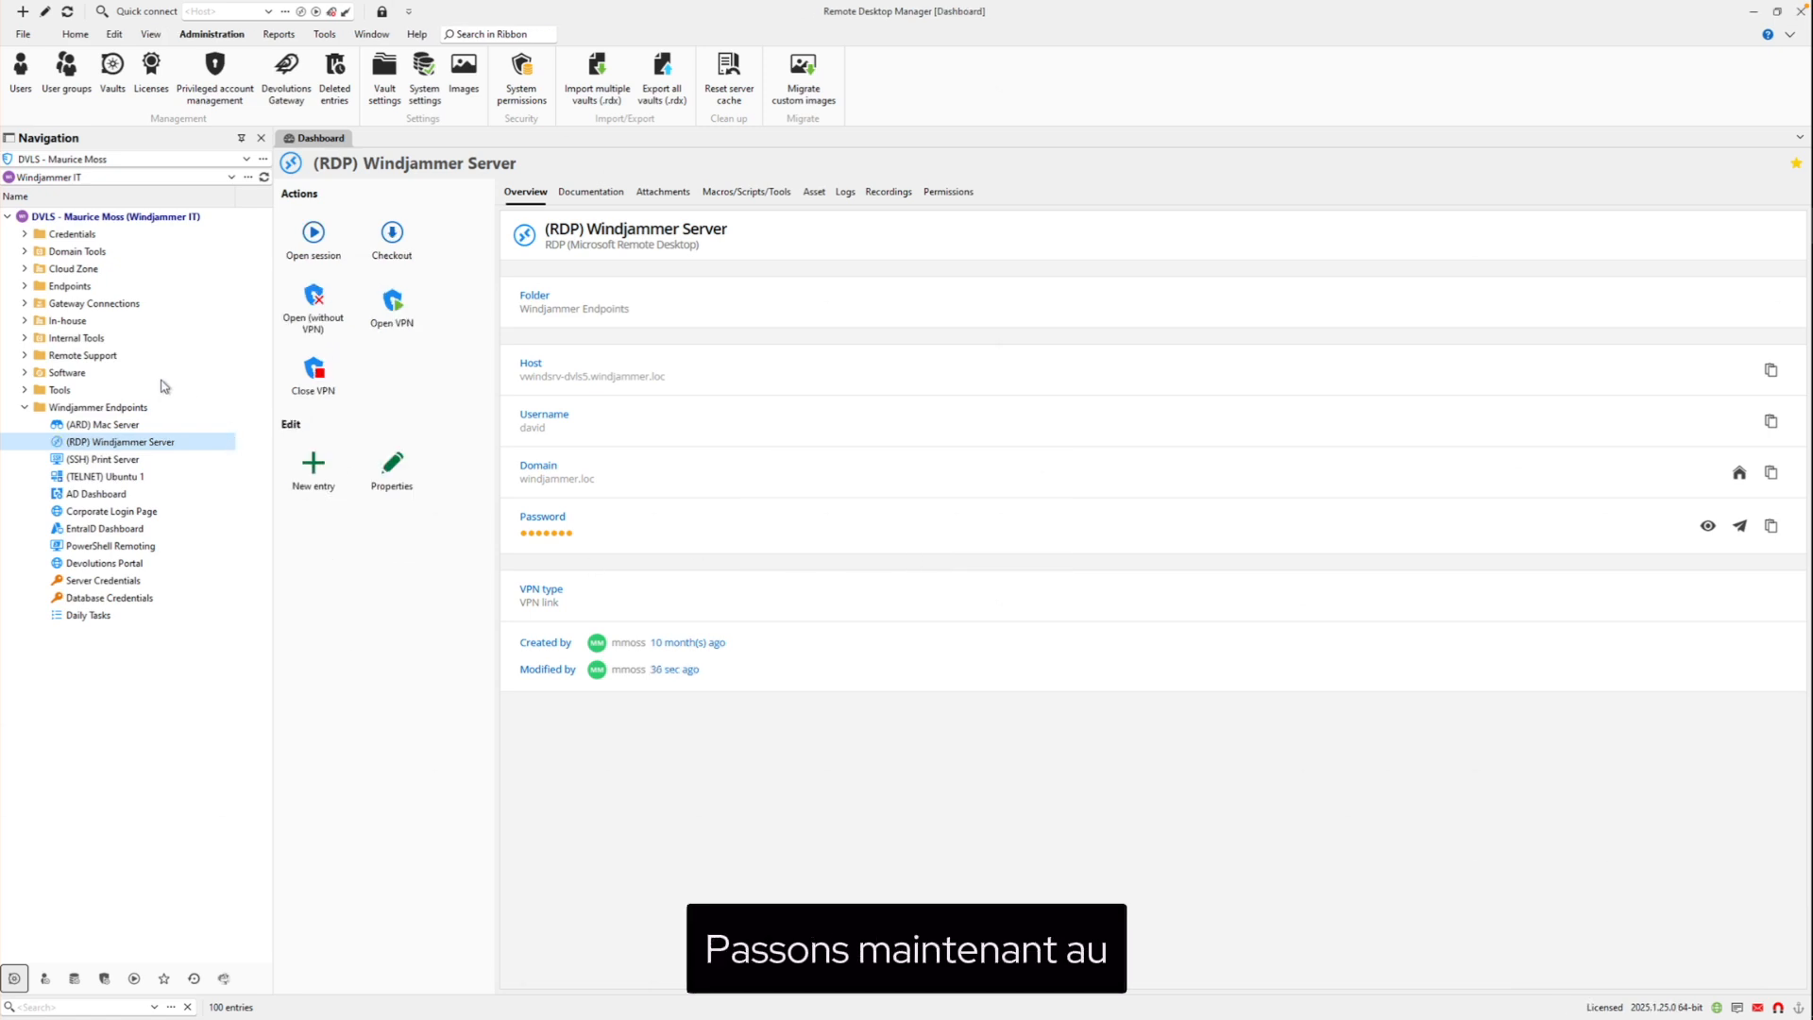
Edit the (RDP) Windjammer Server entry's properties and set its VPN type to Devolutions Gateway.
click(111, 426)
click(113, 442)
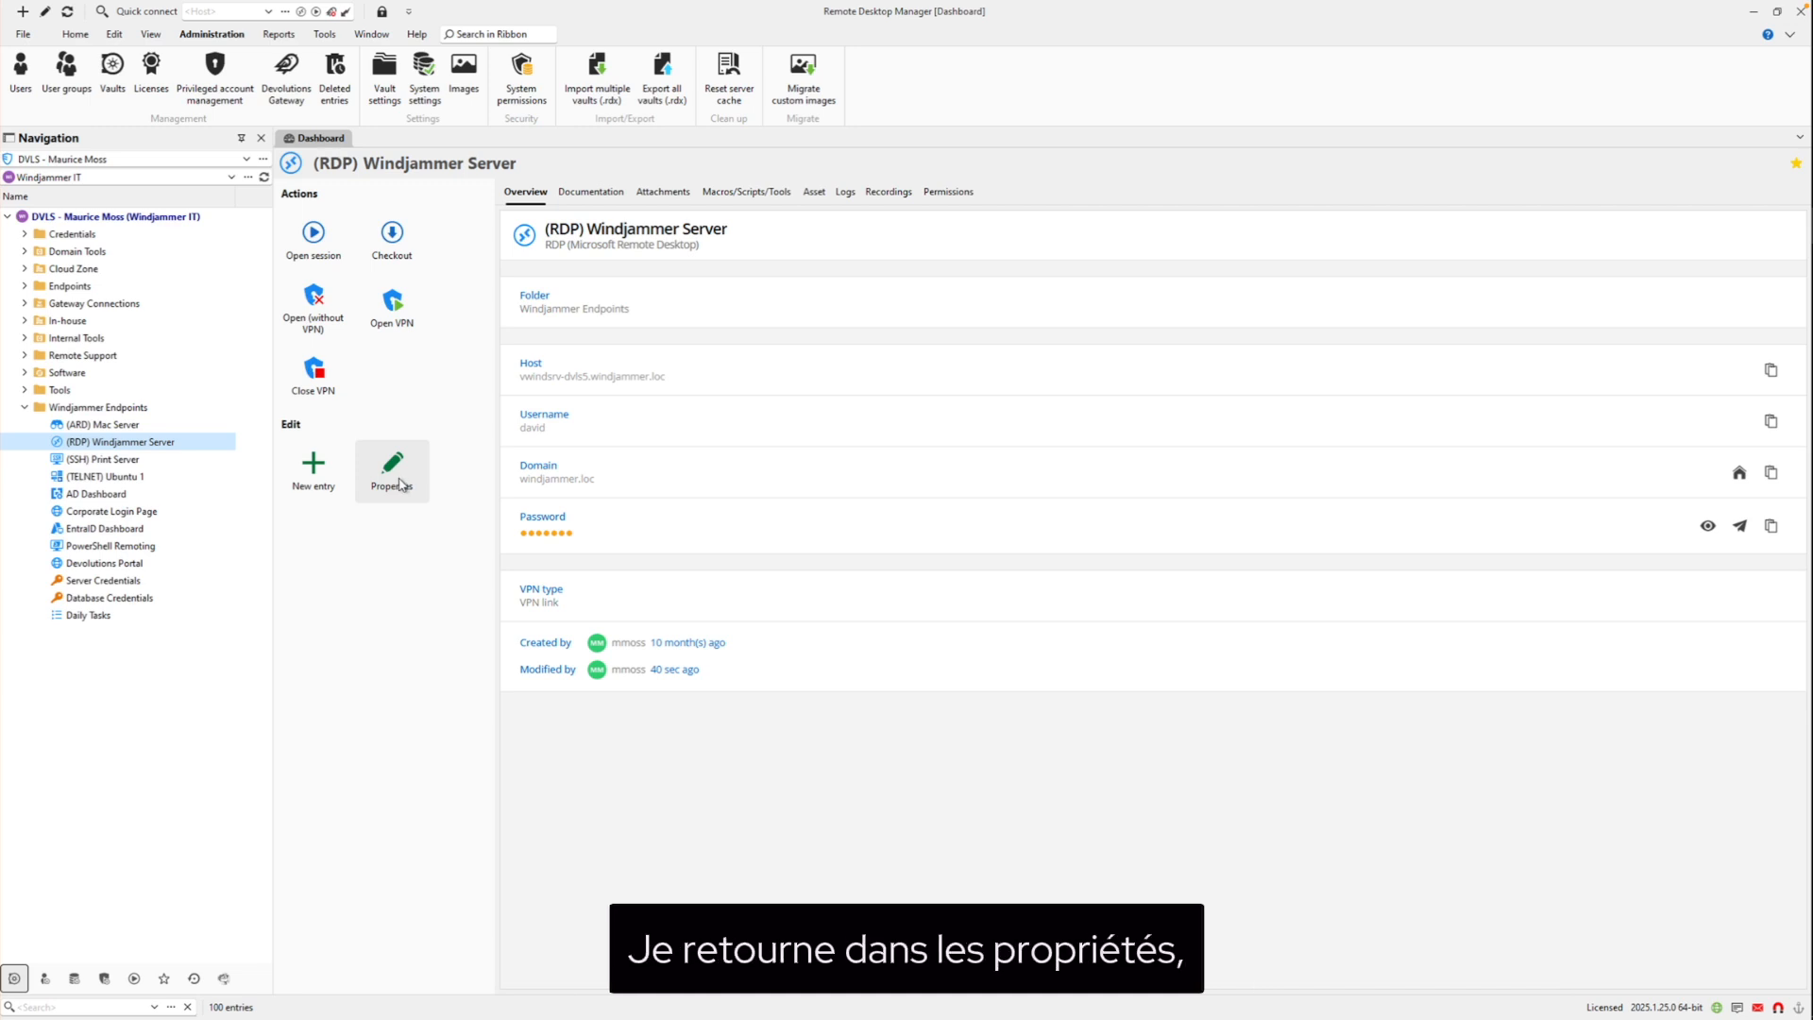
click(394, 468)
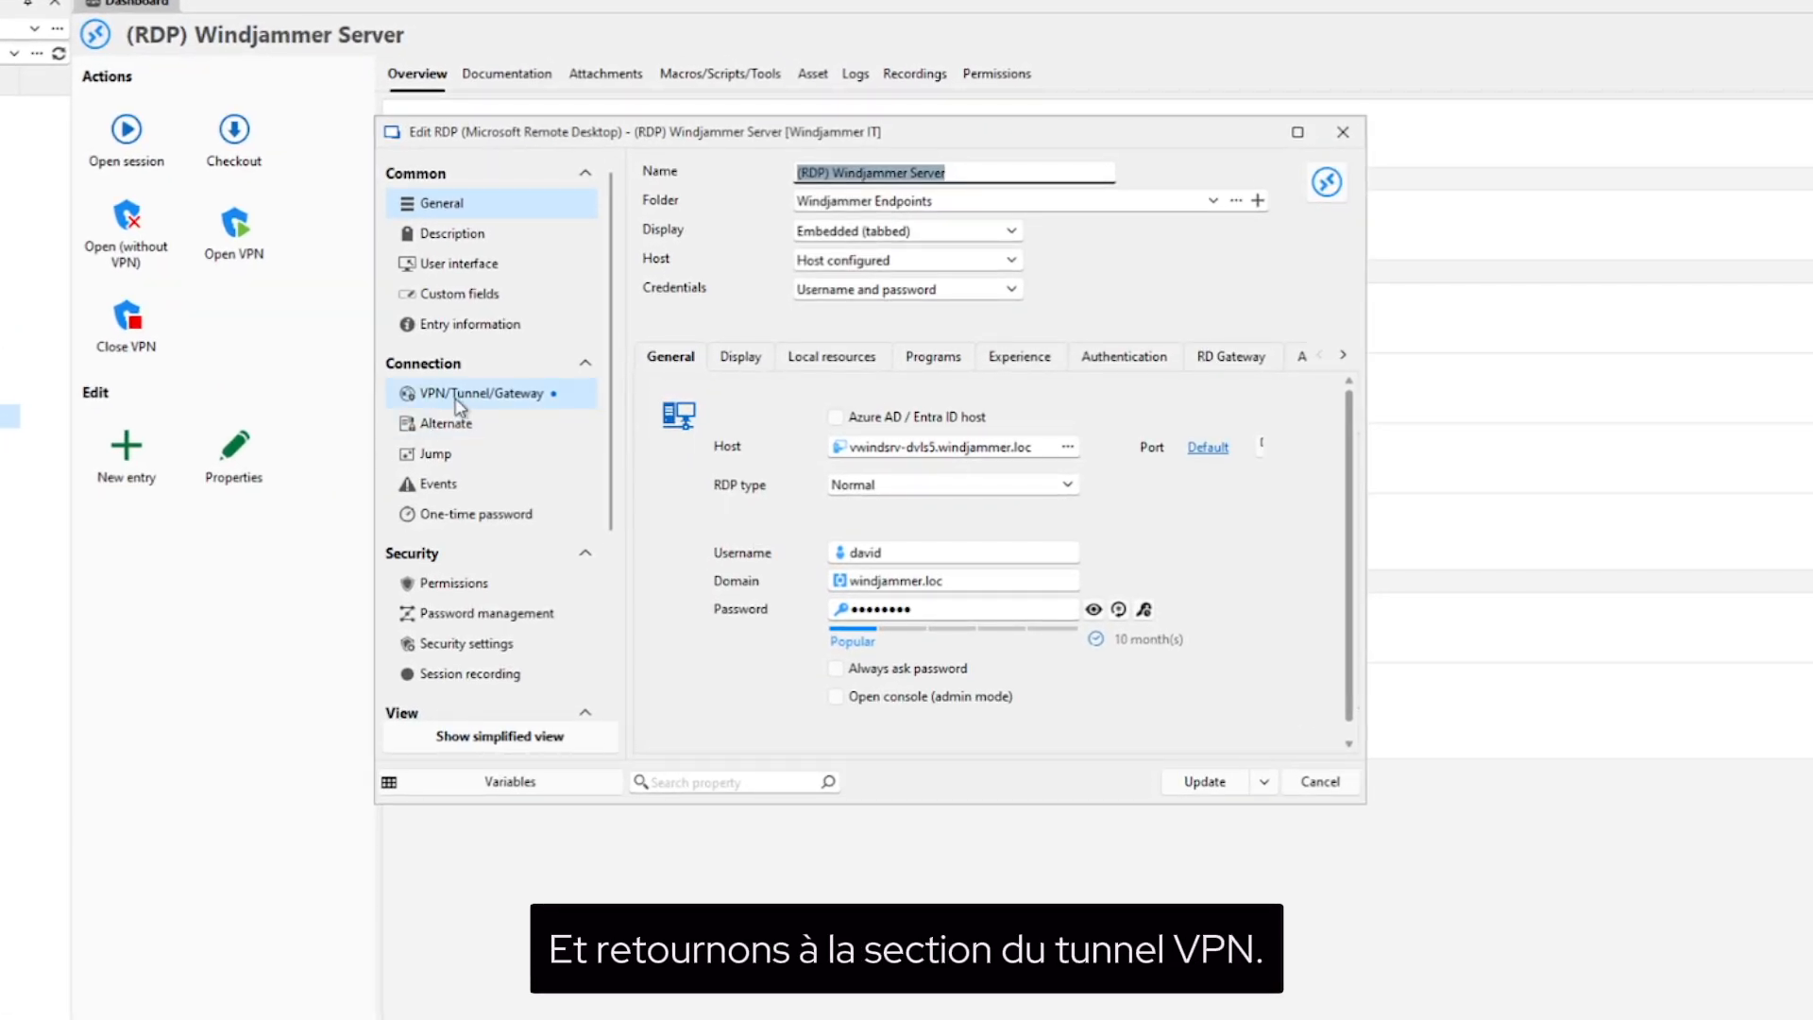
click(457, 403)
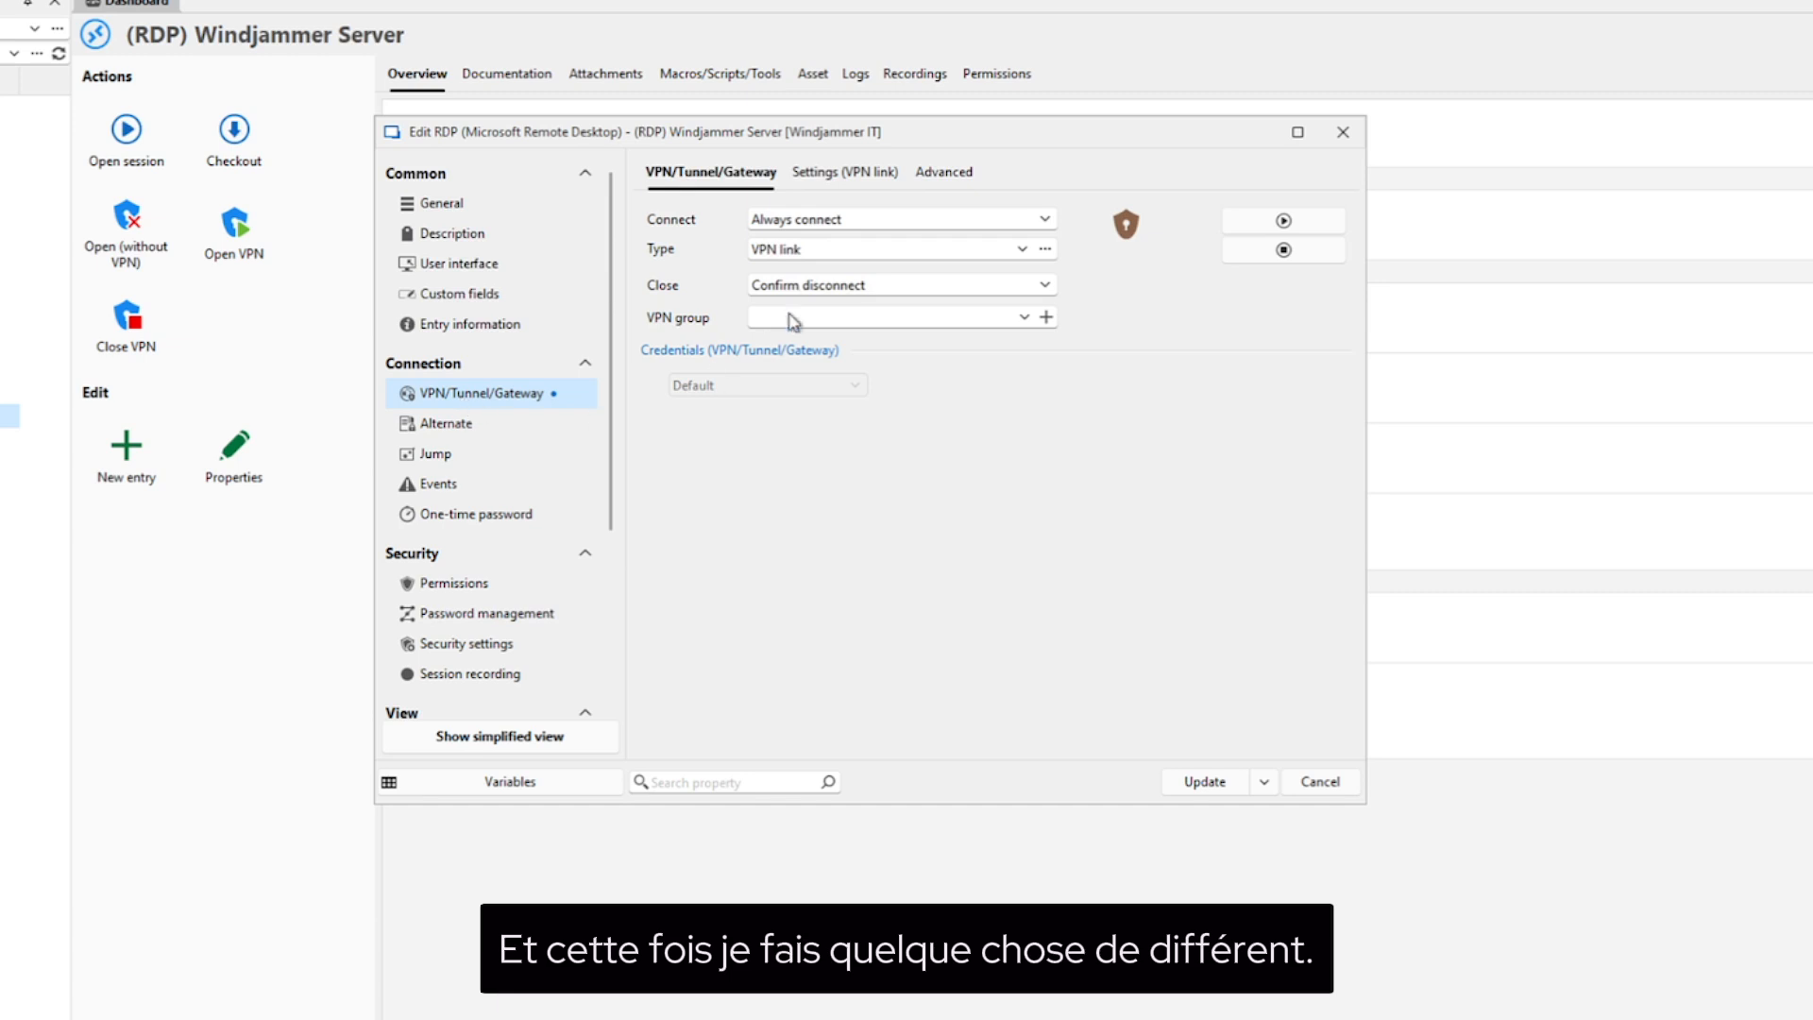
click(1020, 252)
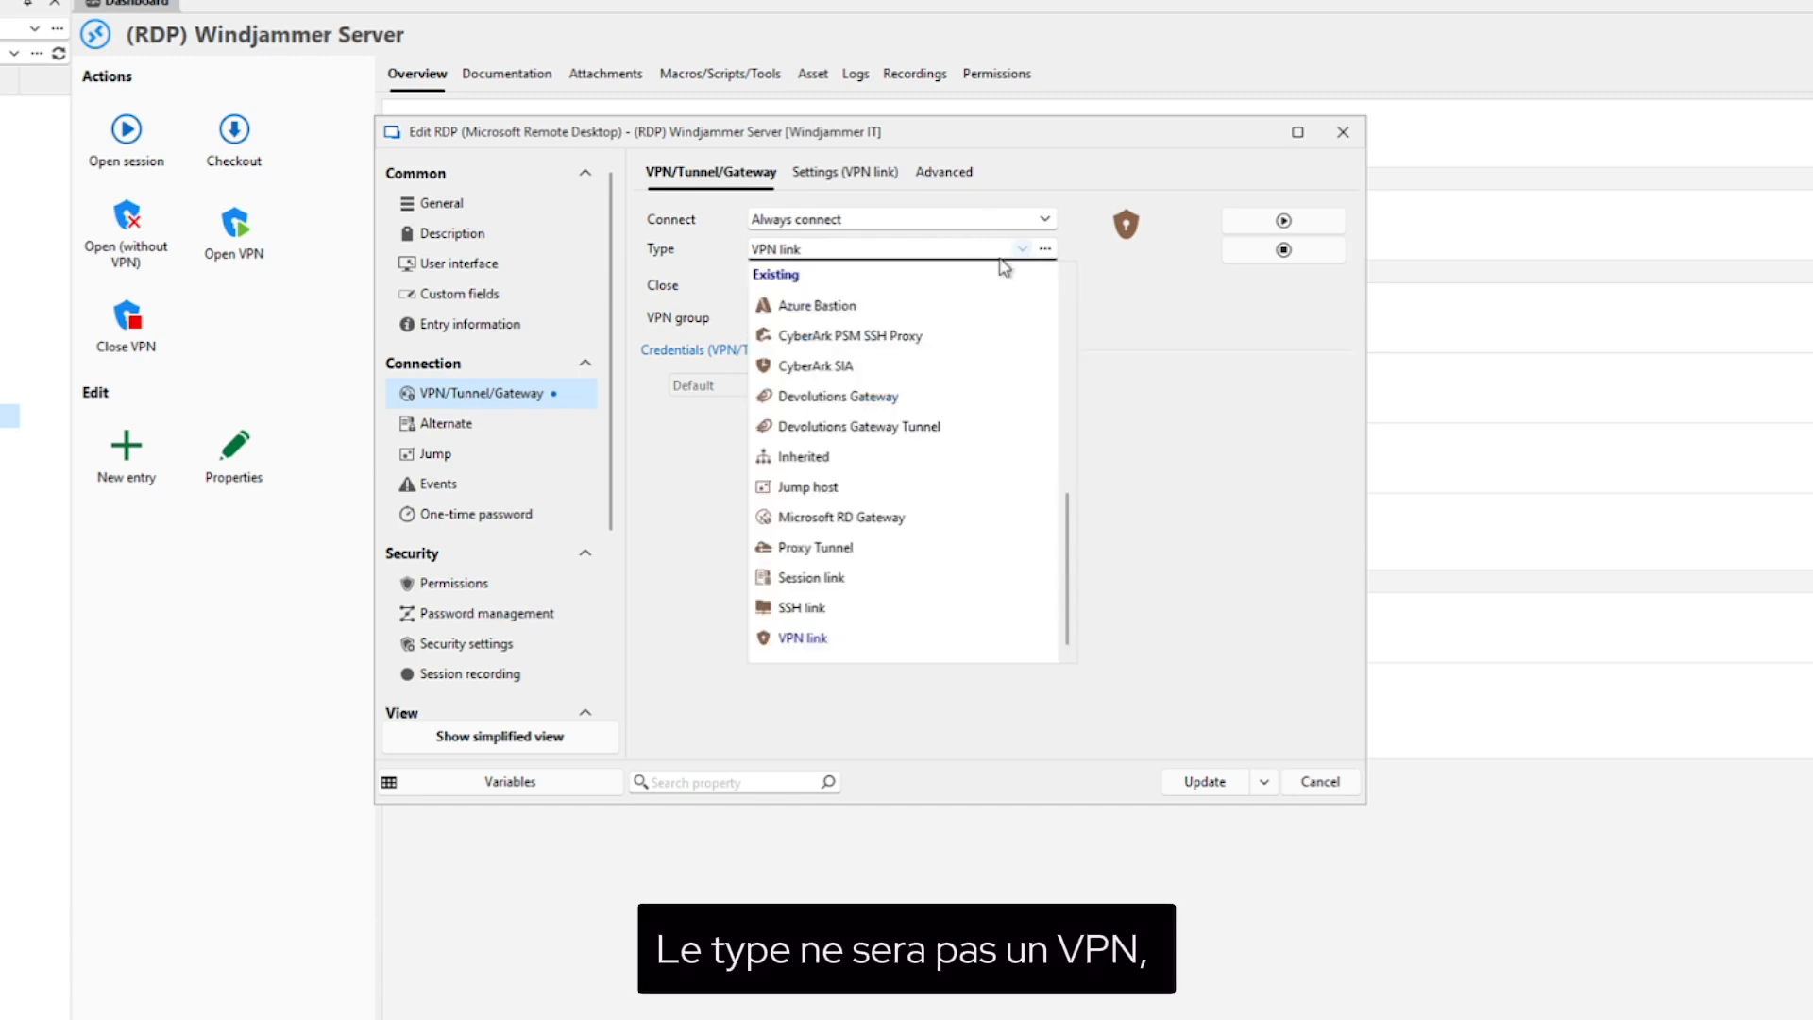
click(852, 403)
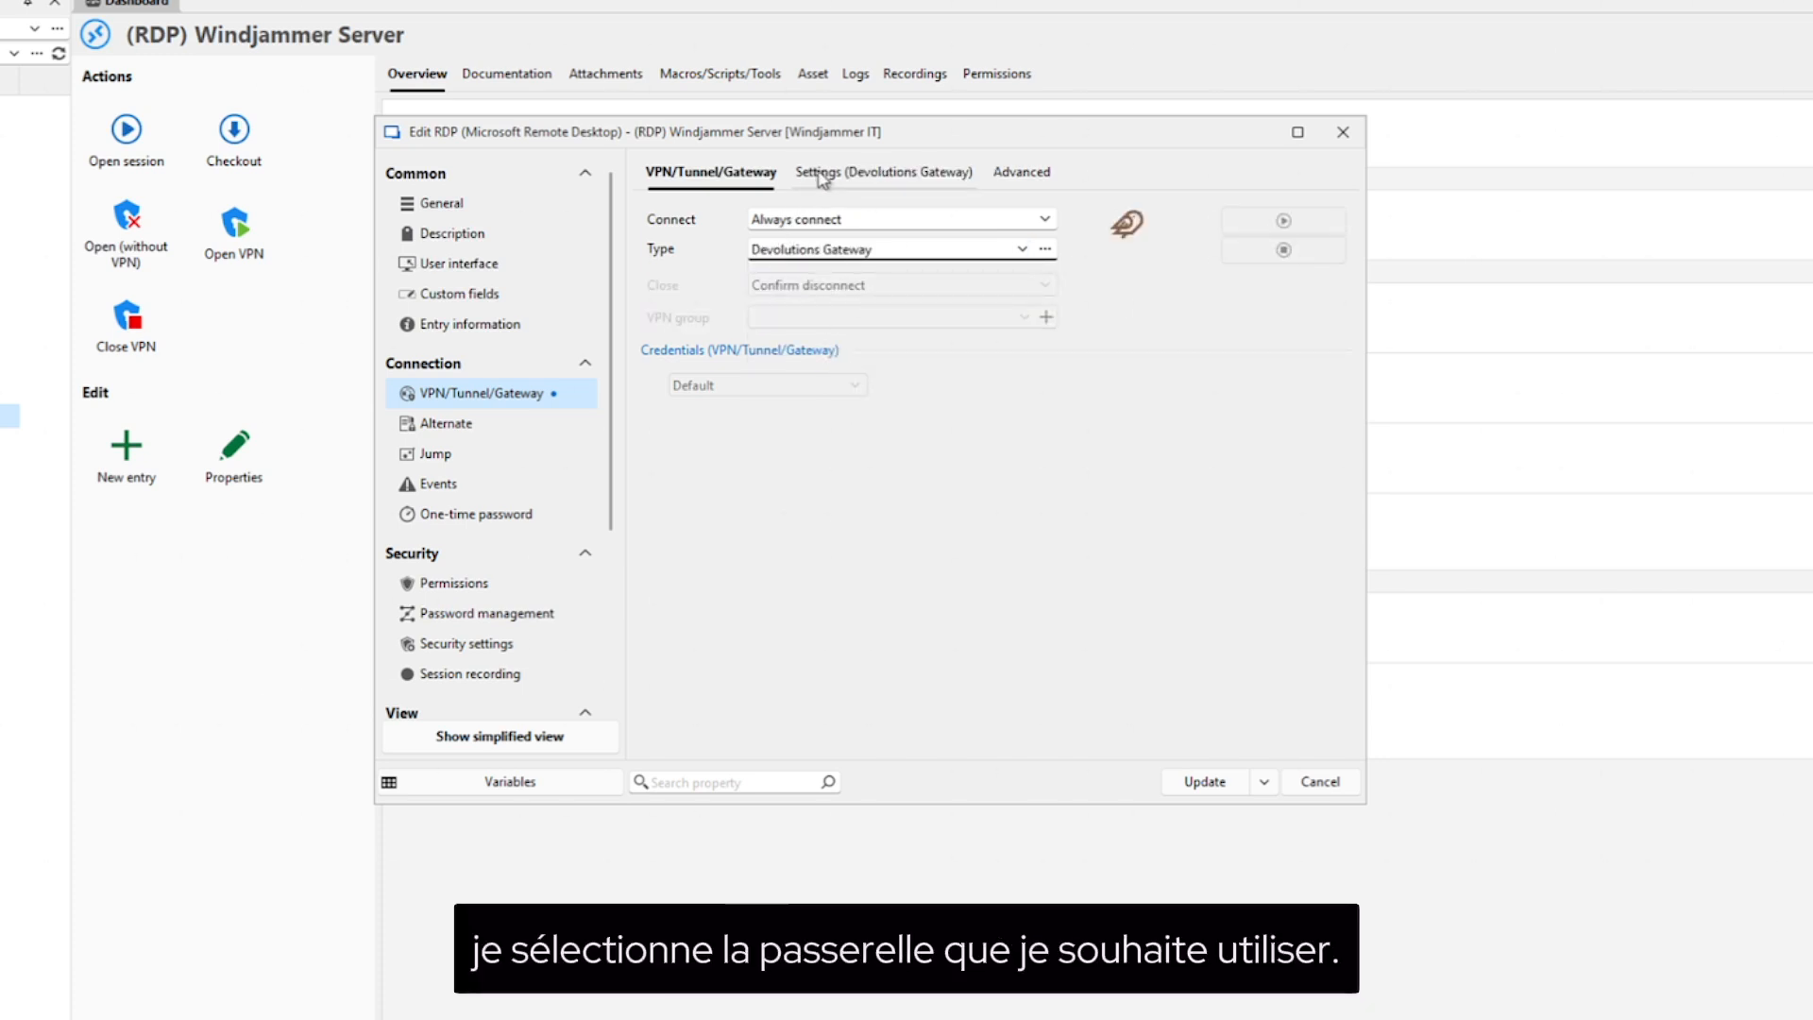
Choose WindjammerCo Windows Gateway as the RDP entry's Devolutions Gateway and save the entry.
click(822, 176)
click(1133, 236)
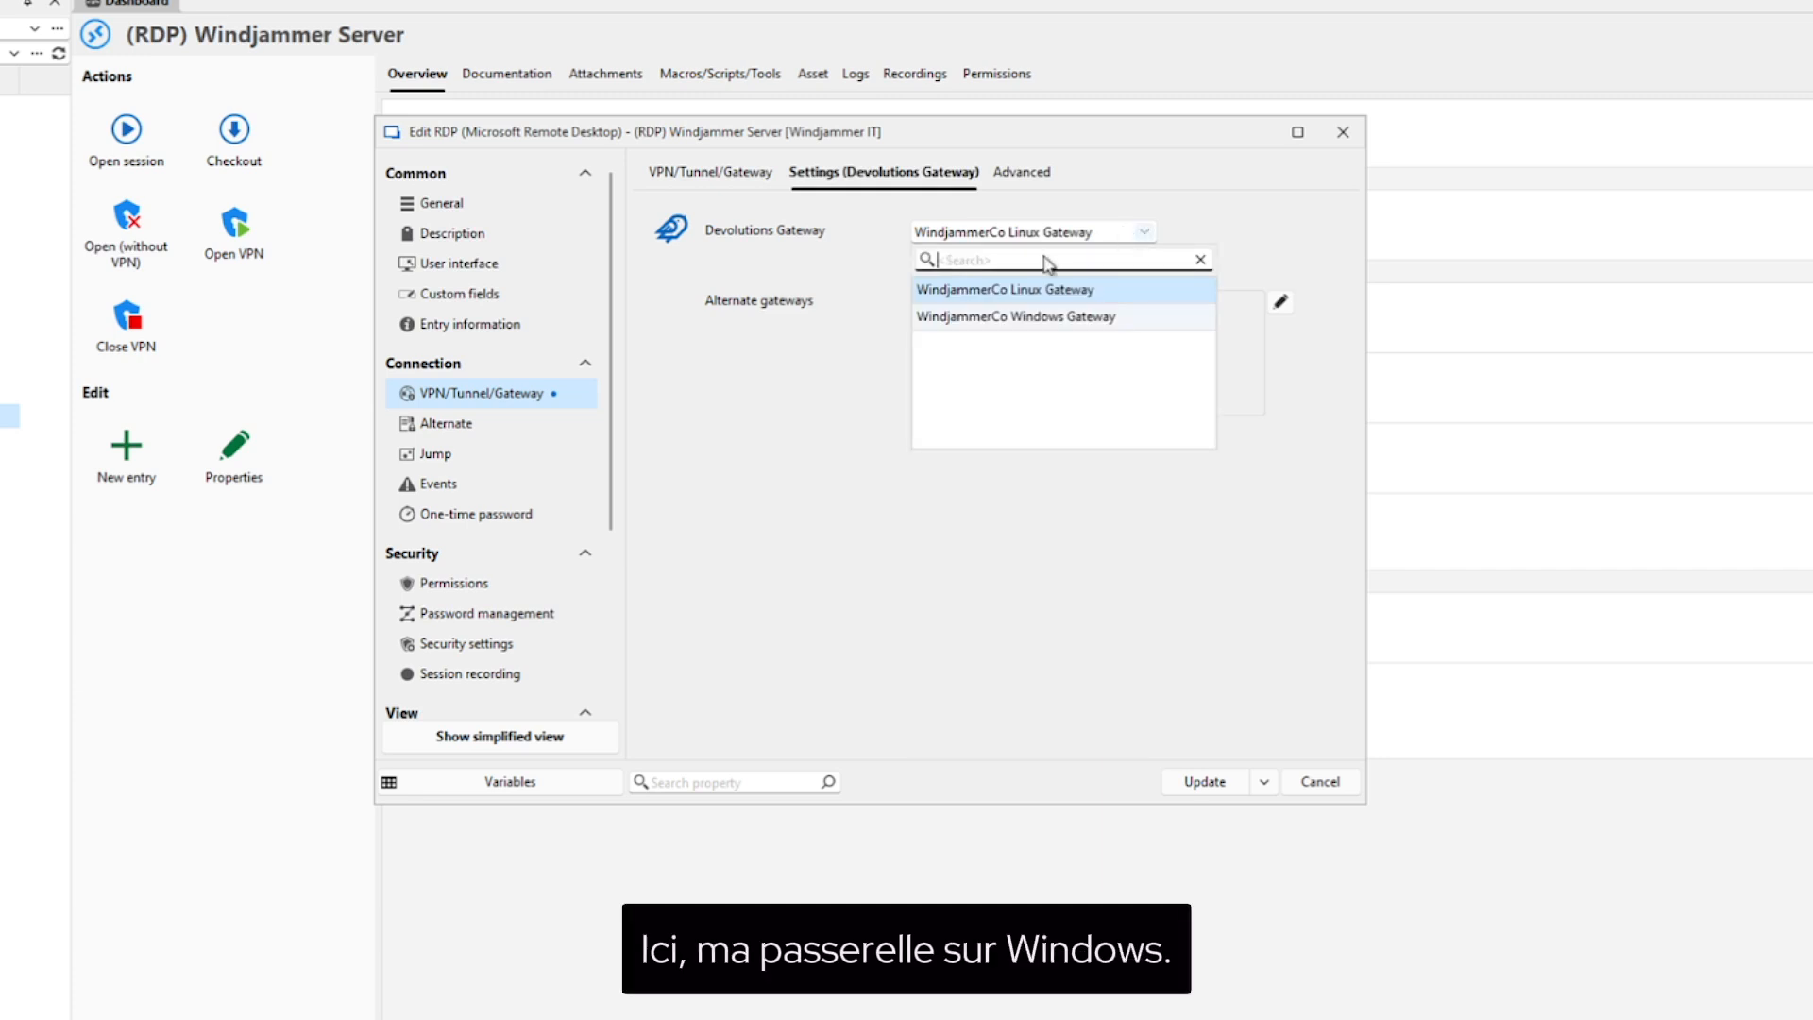
click(1022, 293)
click(745, 184)
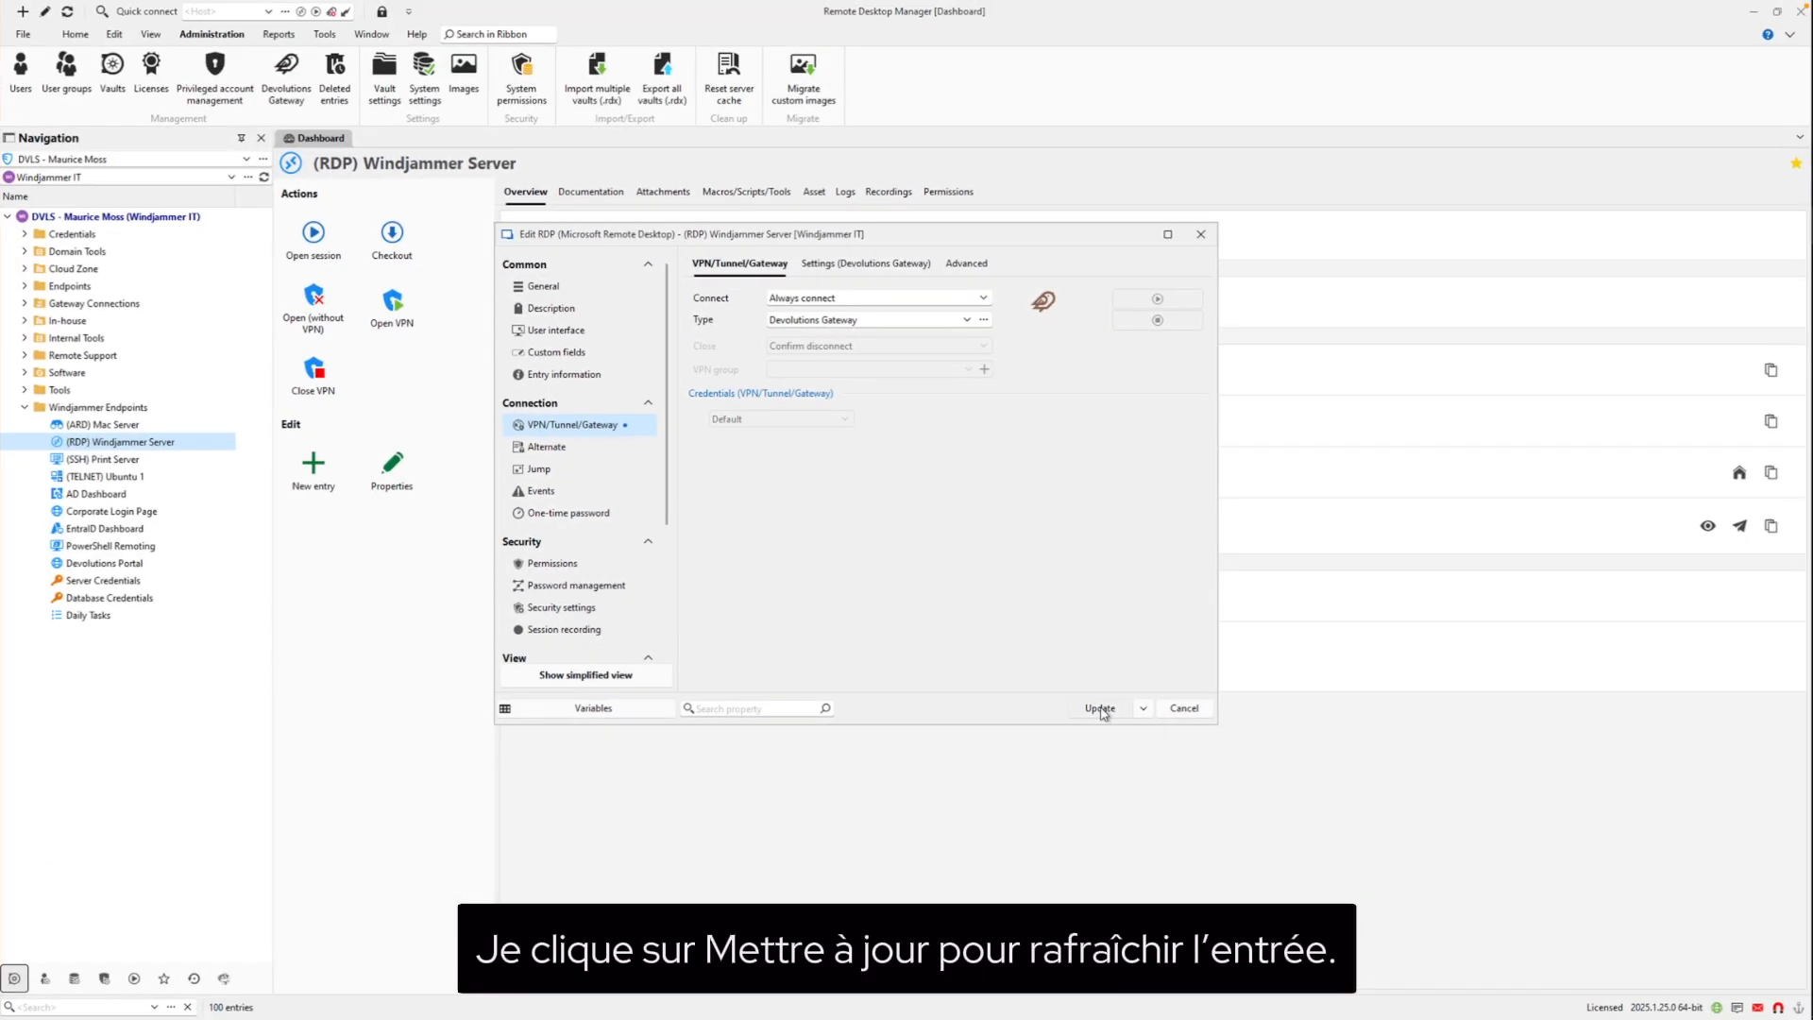
click(1101, 709)
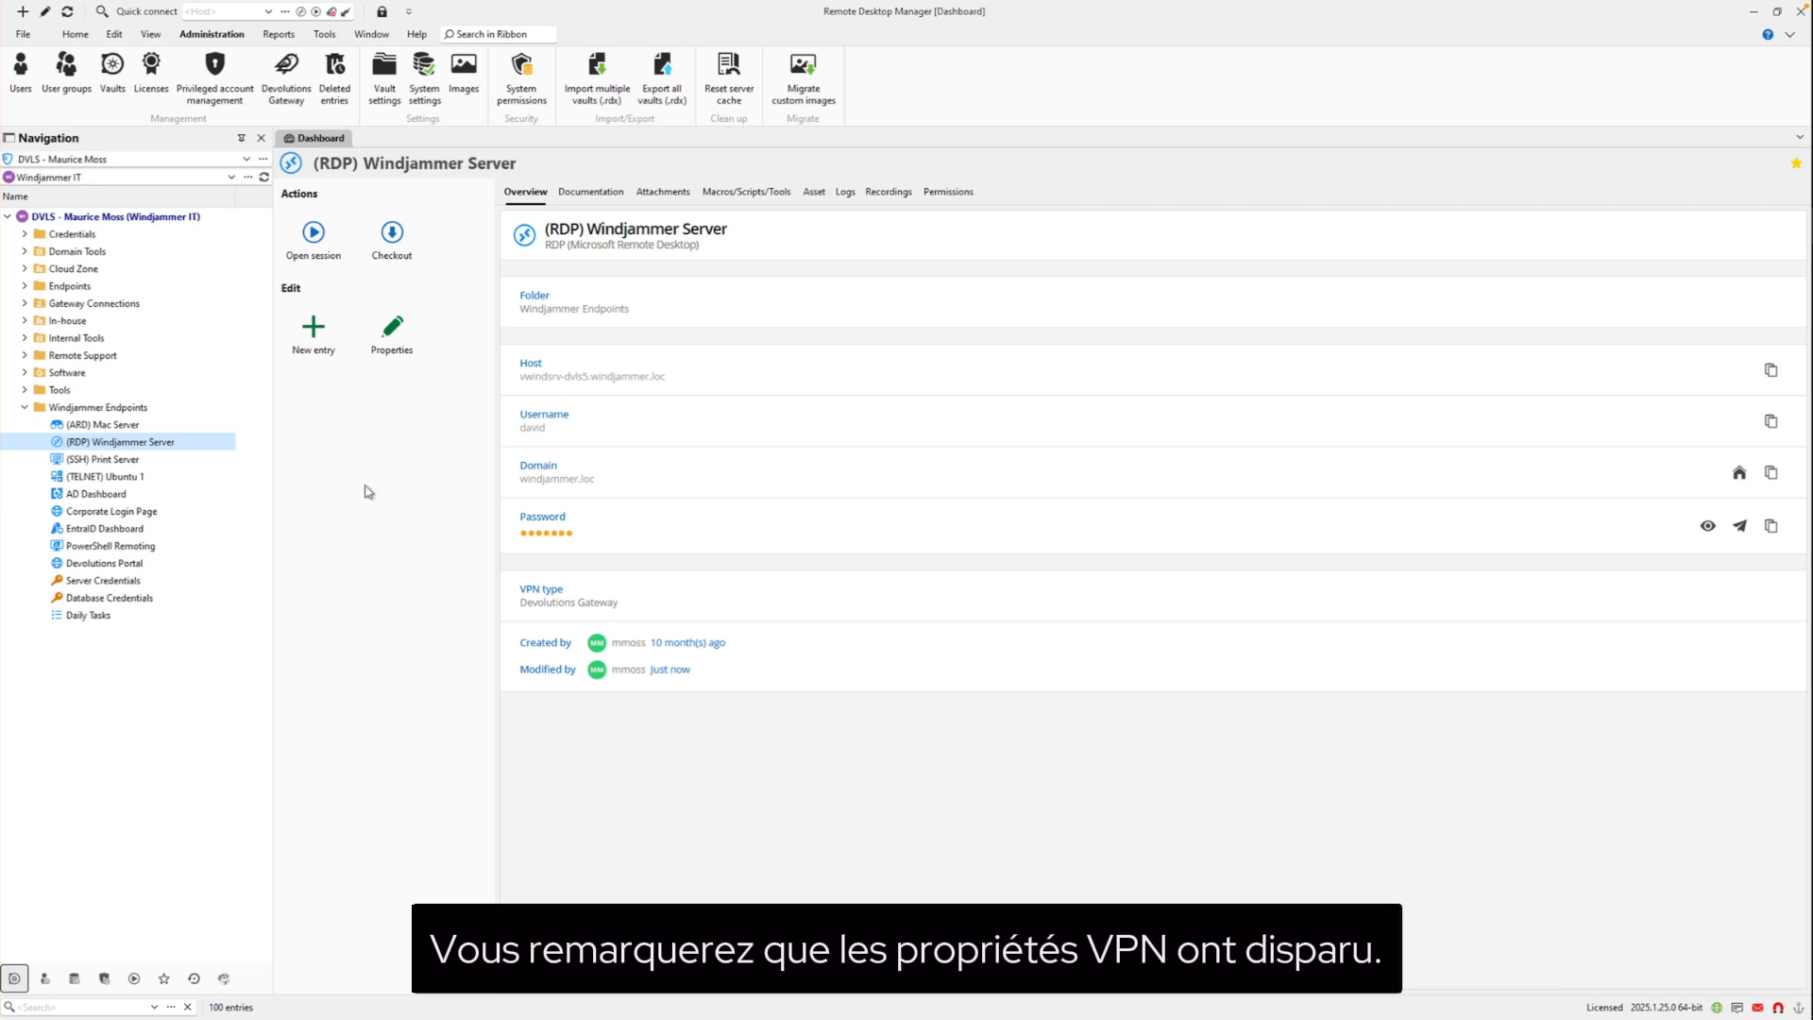
Open the (RDP) Windjammer Server session through the Devolutions Gateway and check its connection details.
click(312, 236)
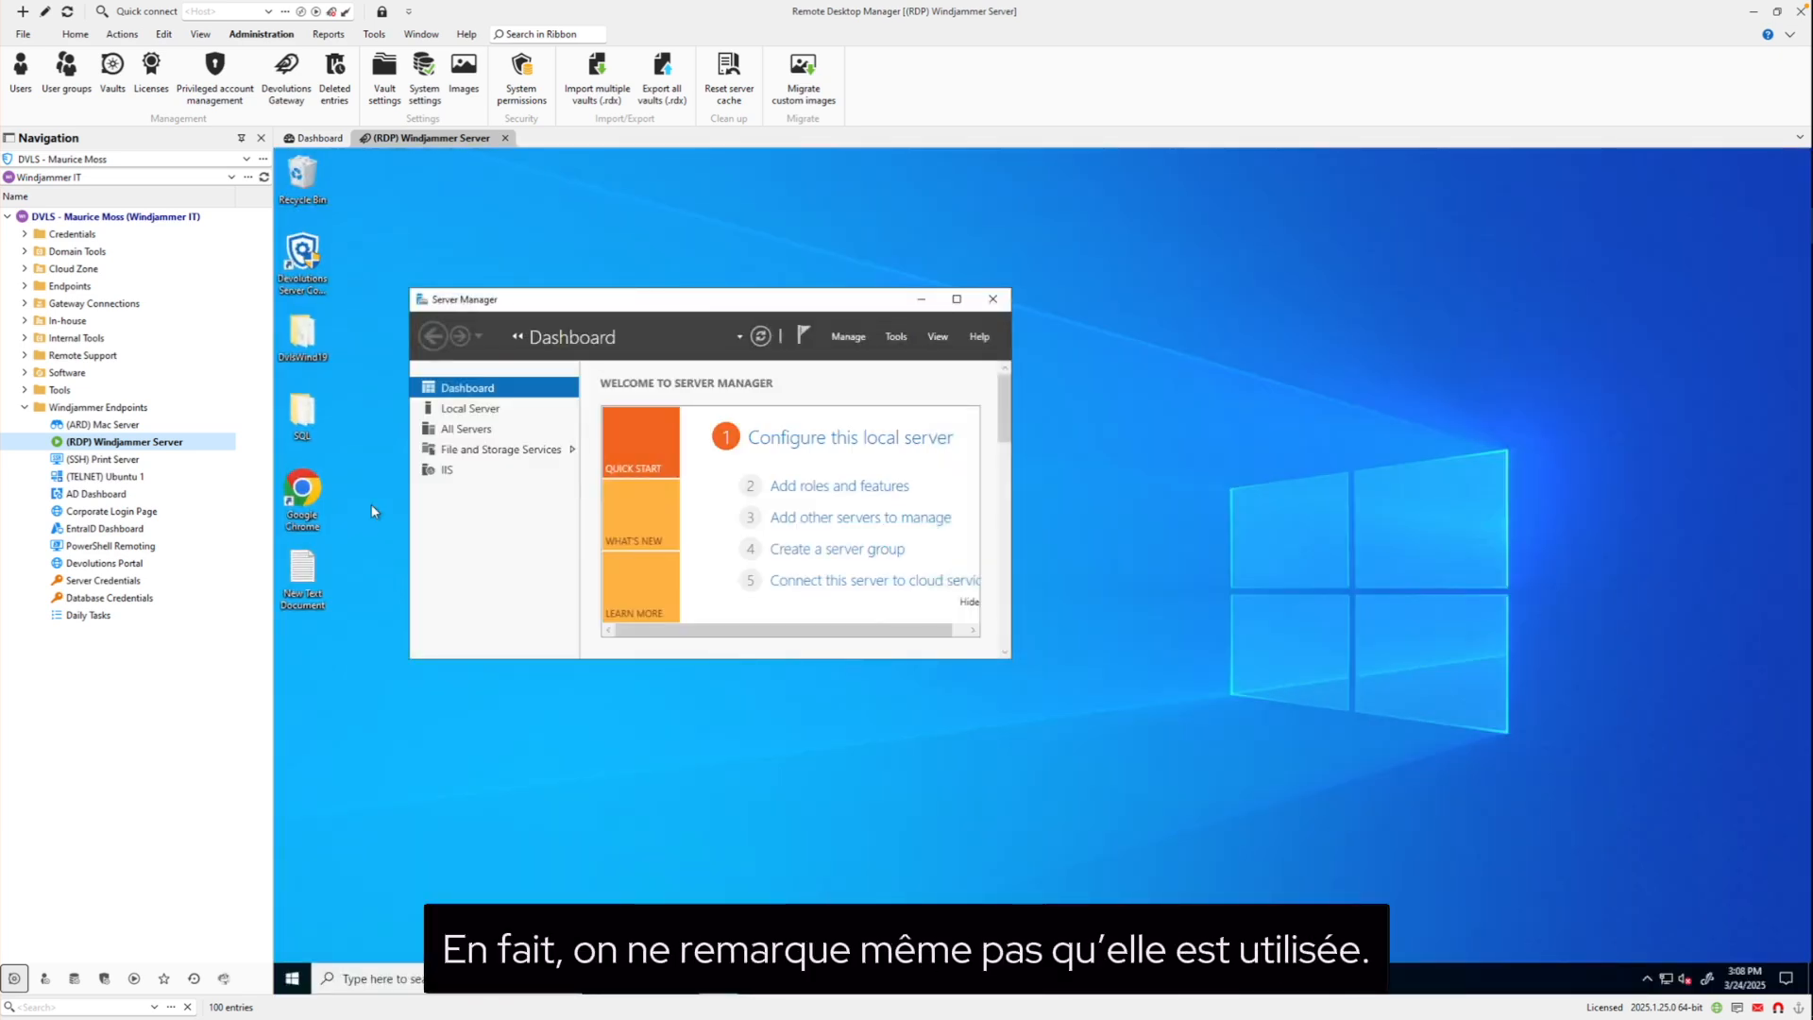
mouse_move(365, 139)
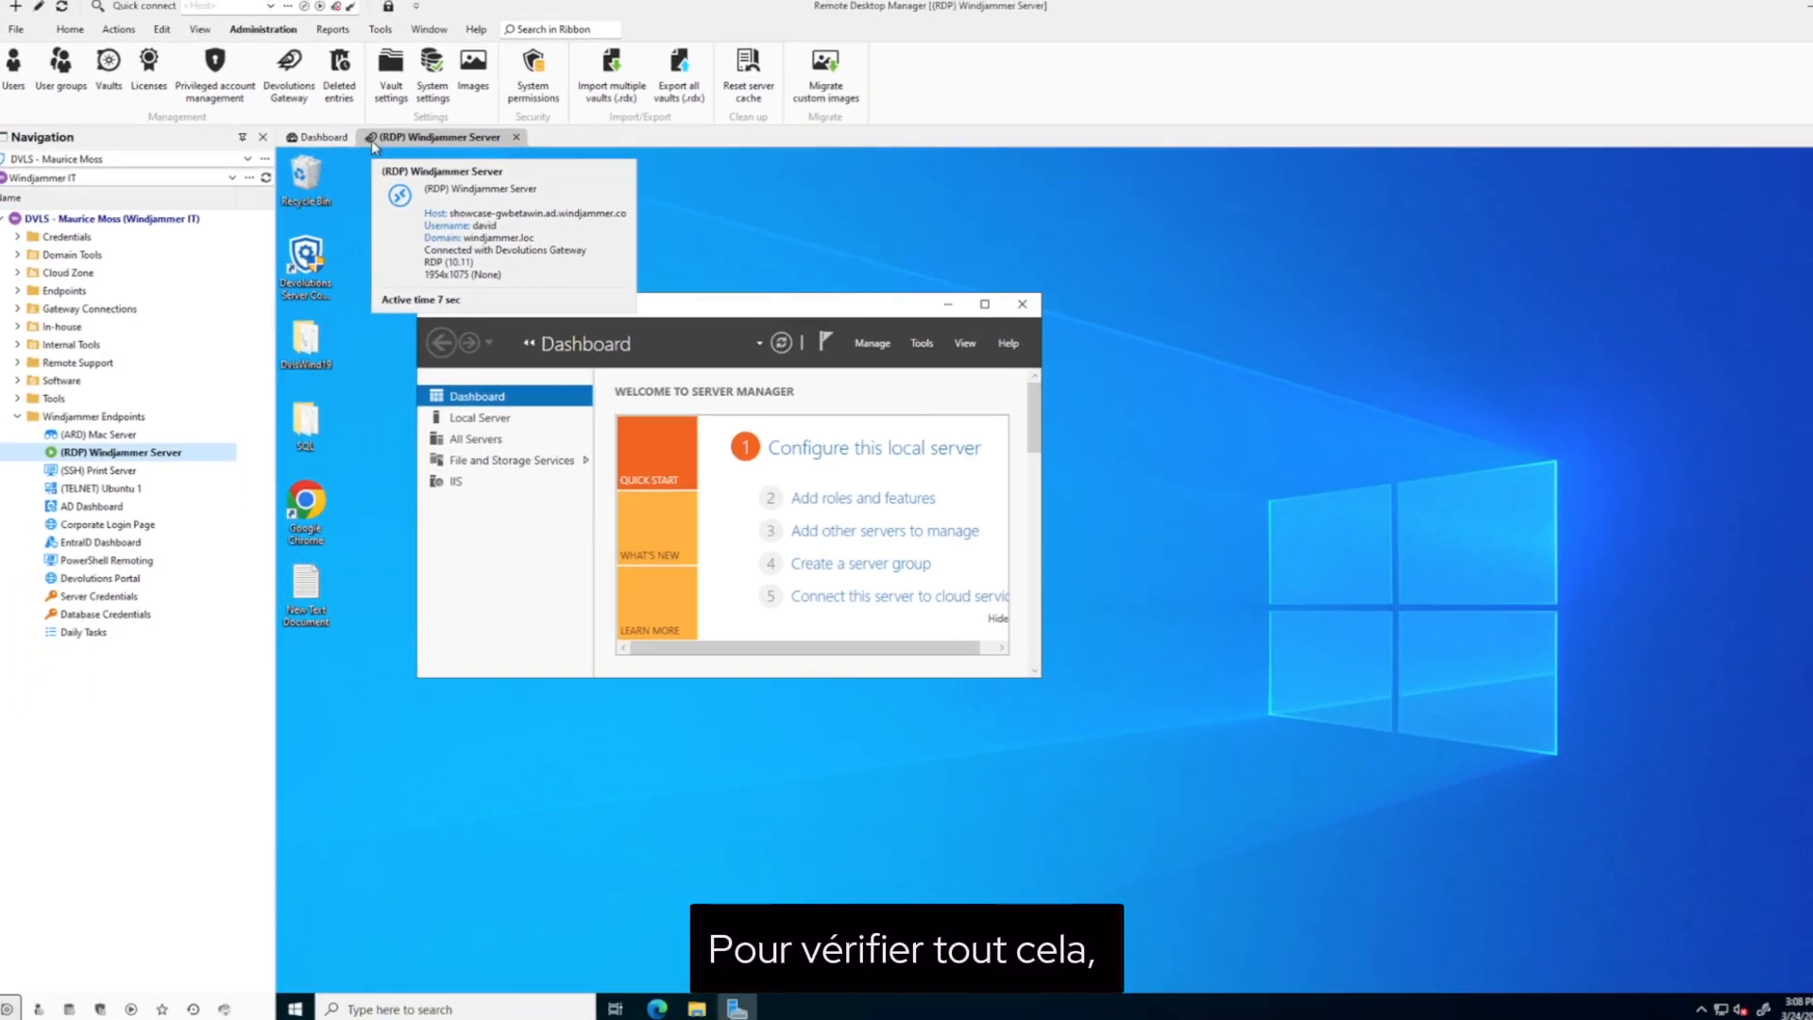
Widen the name column in the Devolutions Gateway administration list and inspect the active sessions on WindjammerCo Windows Gateway.
click(284, 80)
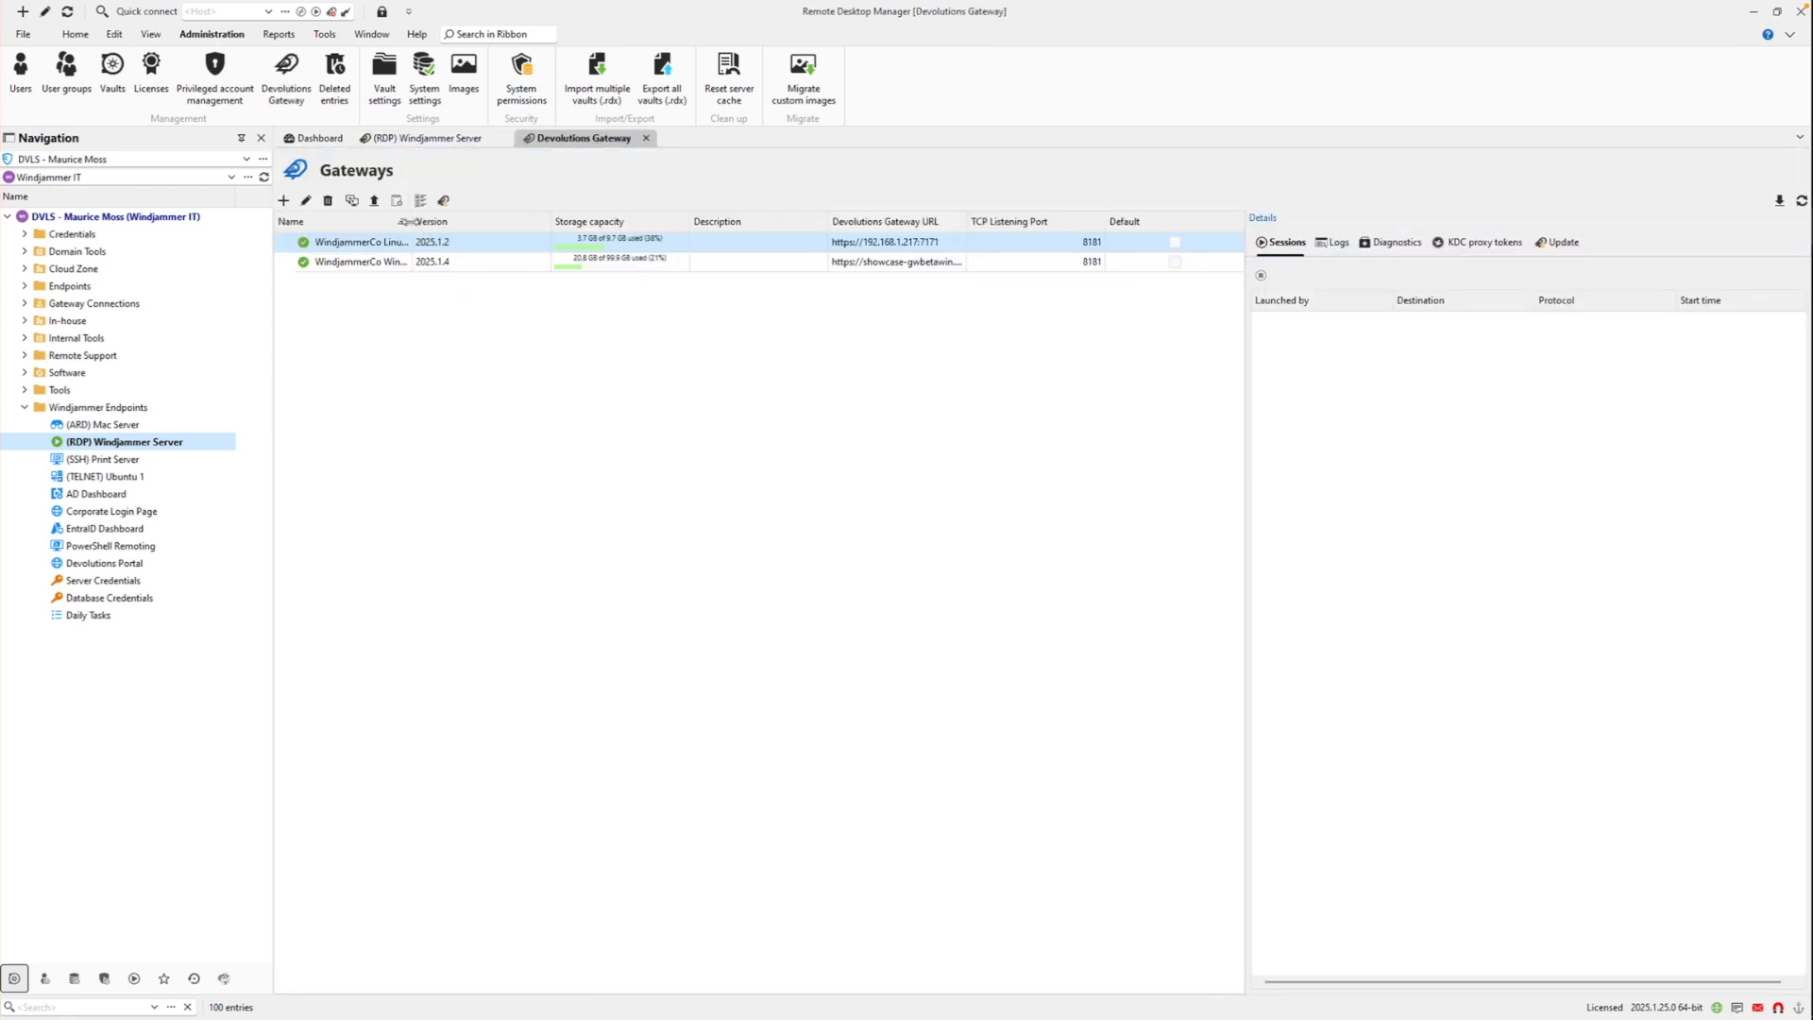
drag(406, 221, 567, 221)
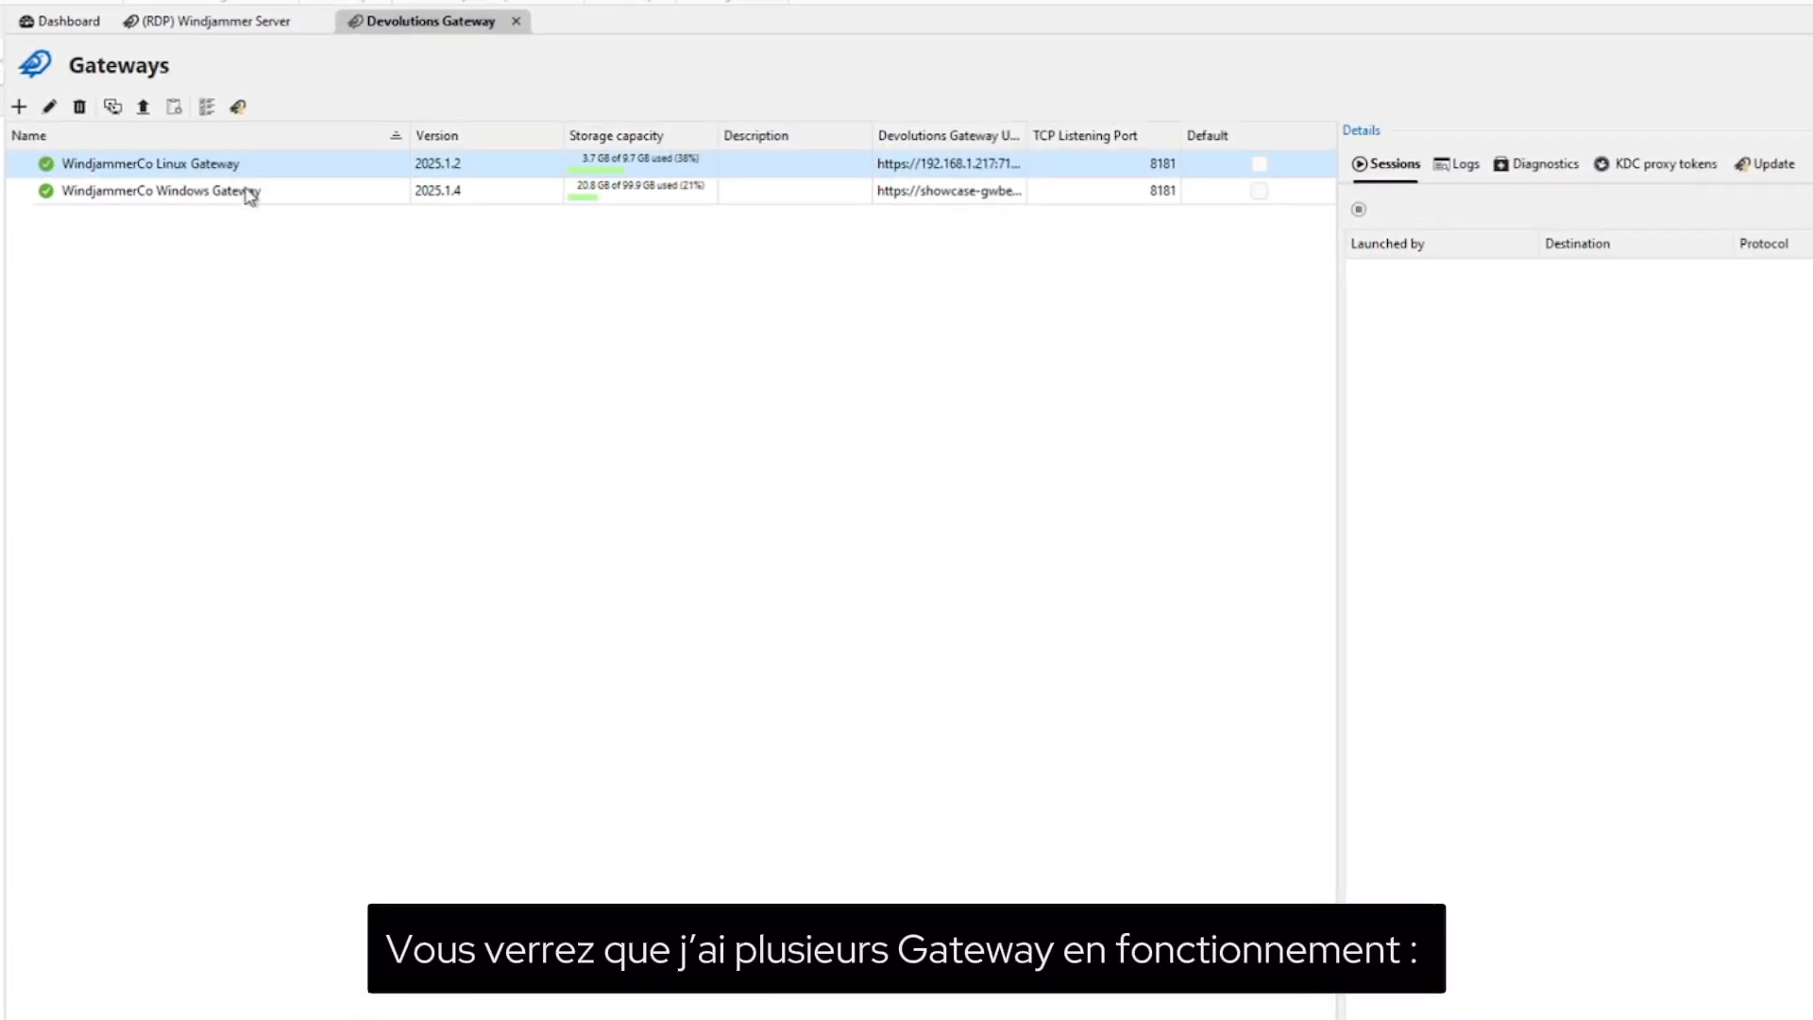
click(248, 193)
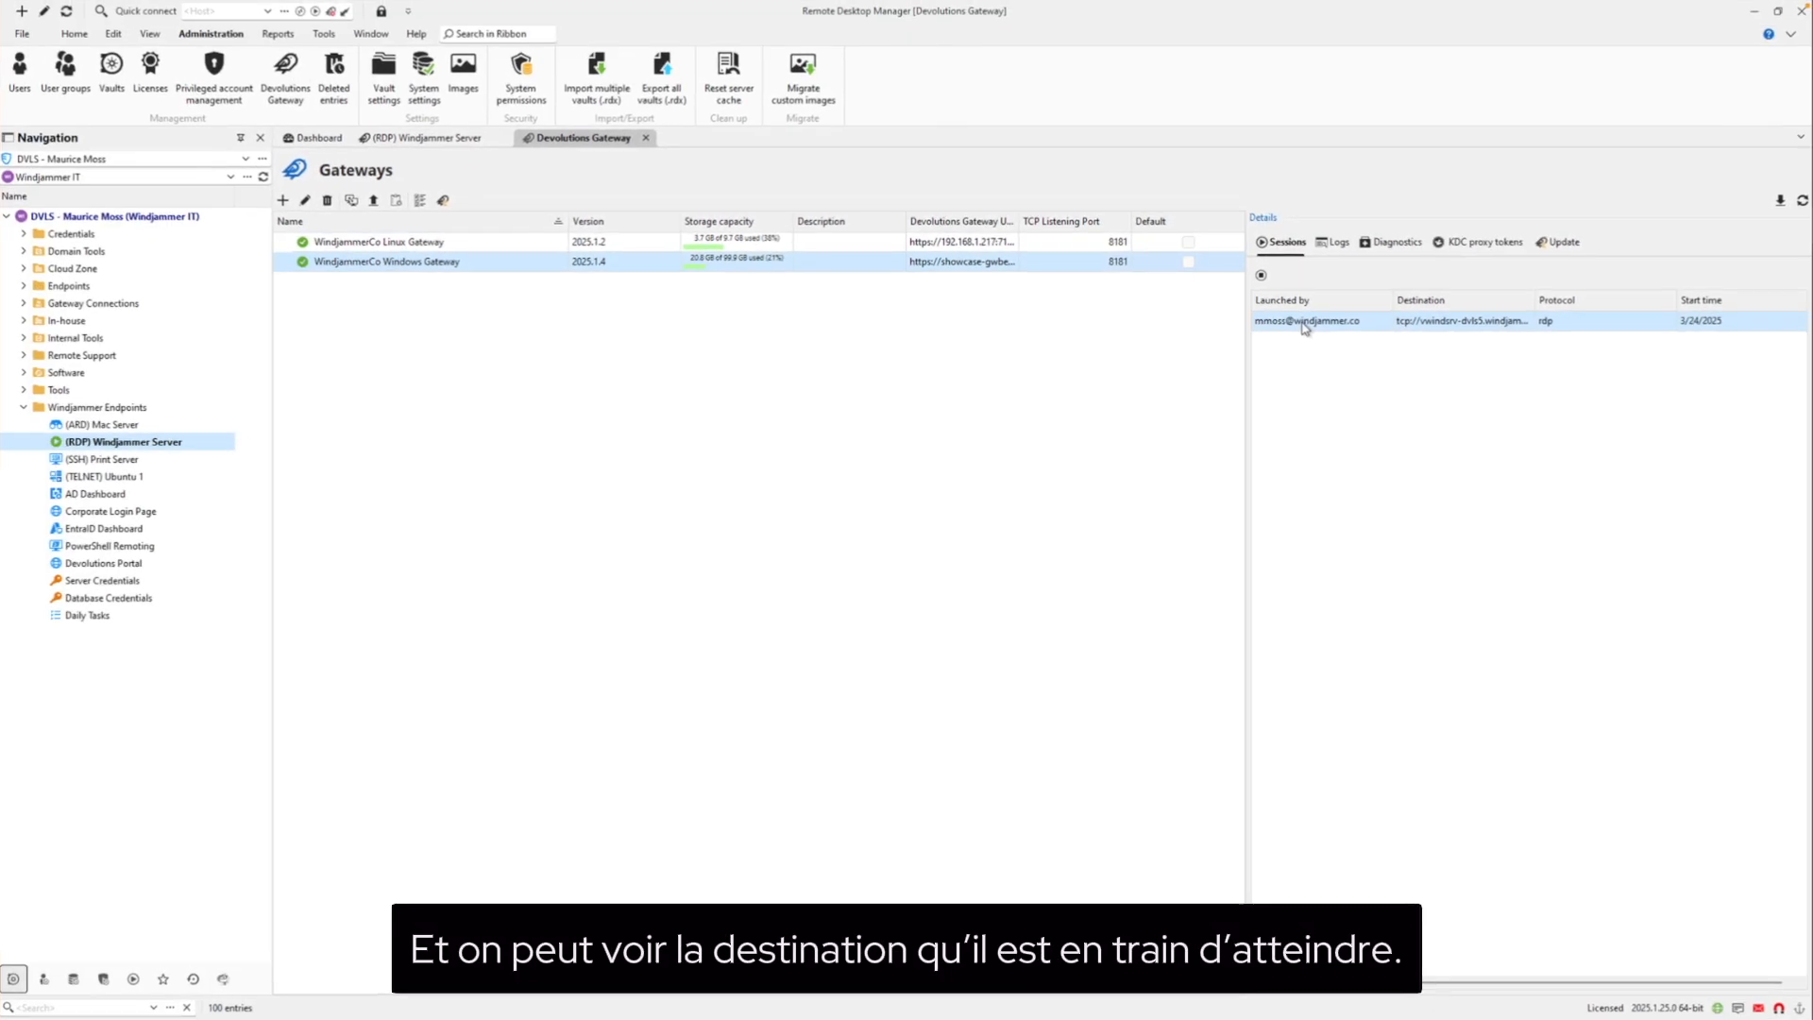
Close the Devolutions Gateway administration view and the (RDP) Windjammer Server session.
click(647, 139)
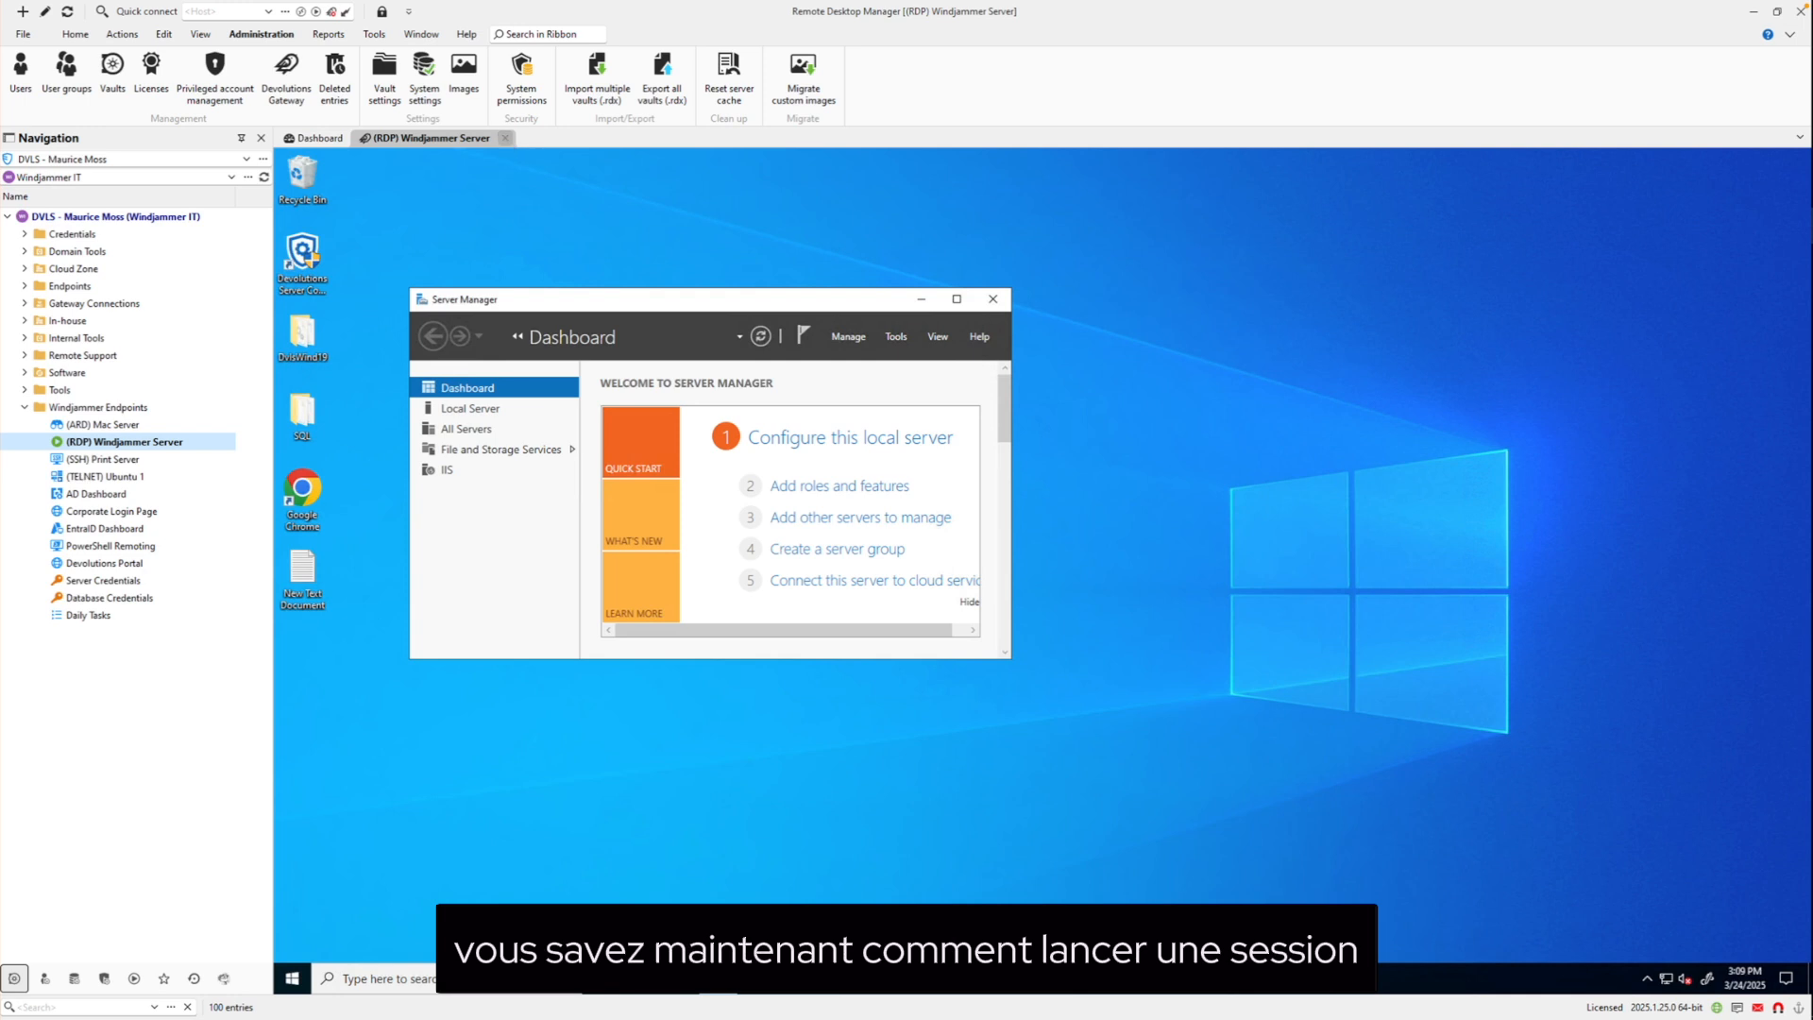
click(505, 139)
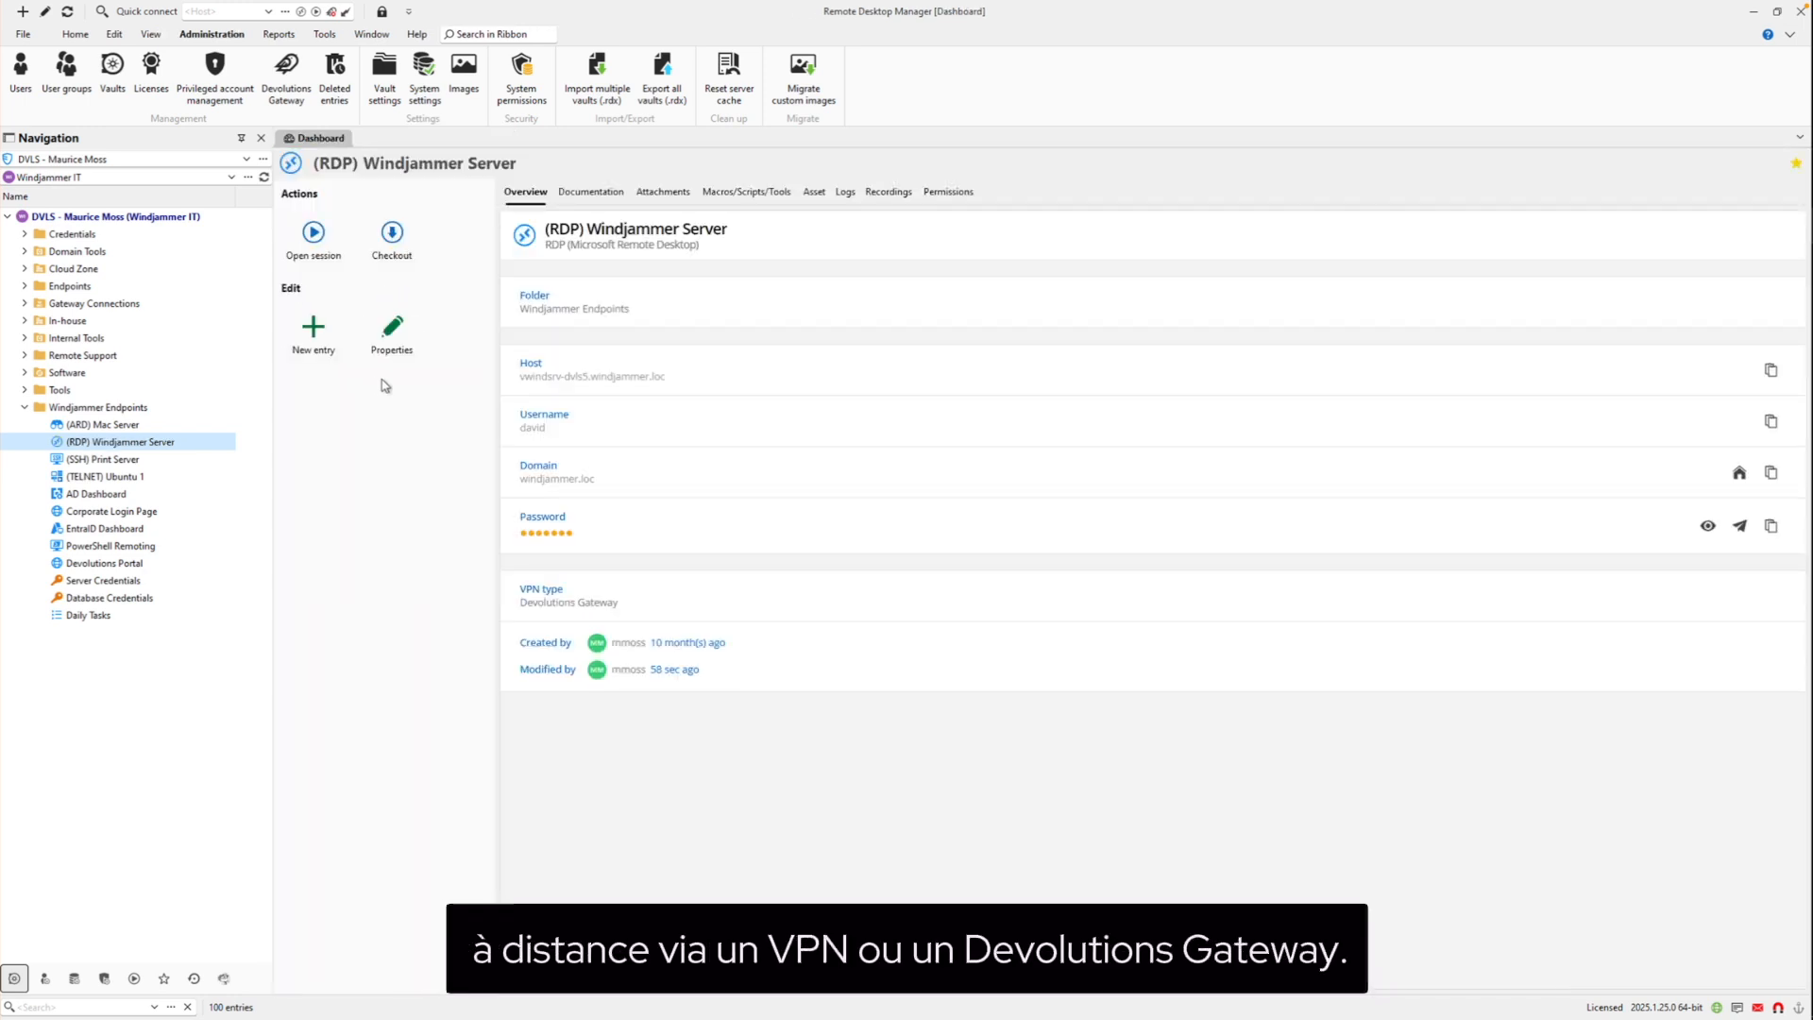